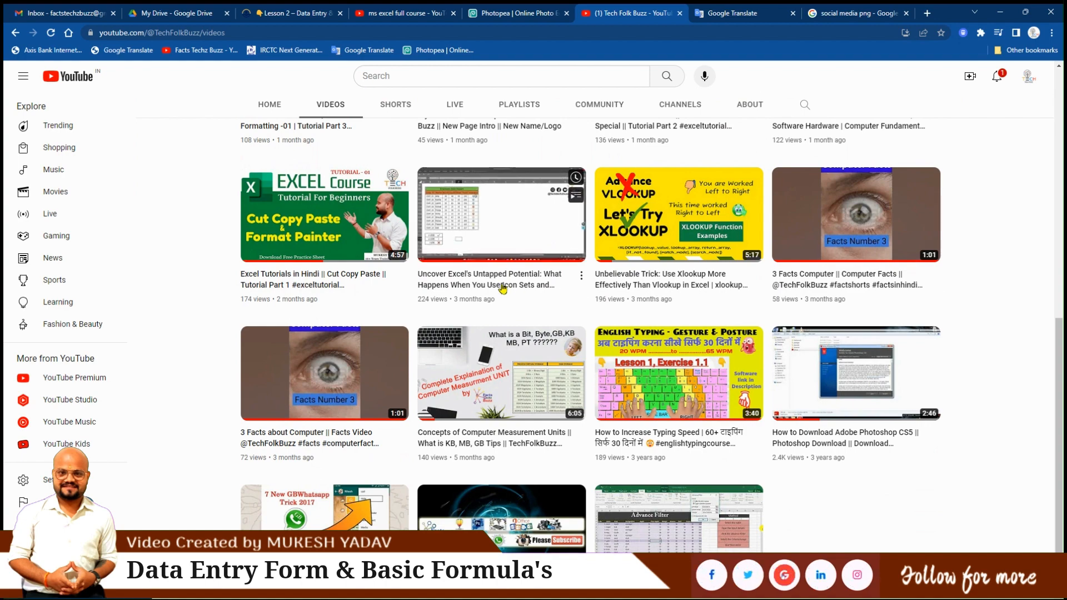
pyautogui.scroll(-1, 503, 288)
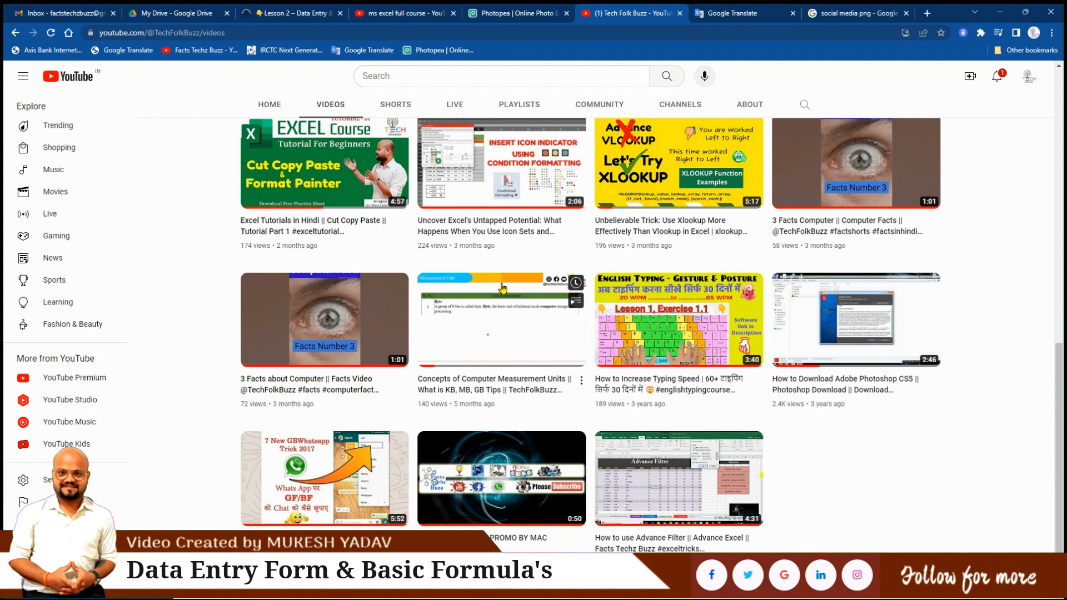
pyautogui.scroll(10, 502, 288)
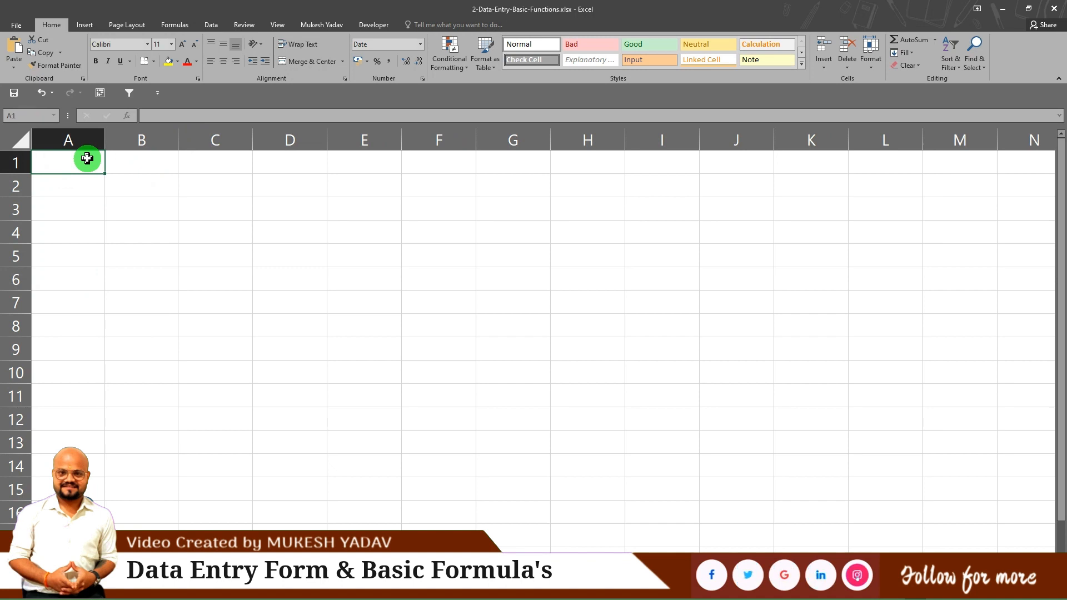
# Enter the column headers Sr. No, Emp. Name, Emp. ID and Year in cells A1 to D1.
pyautogui.write('Sr. No')
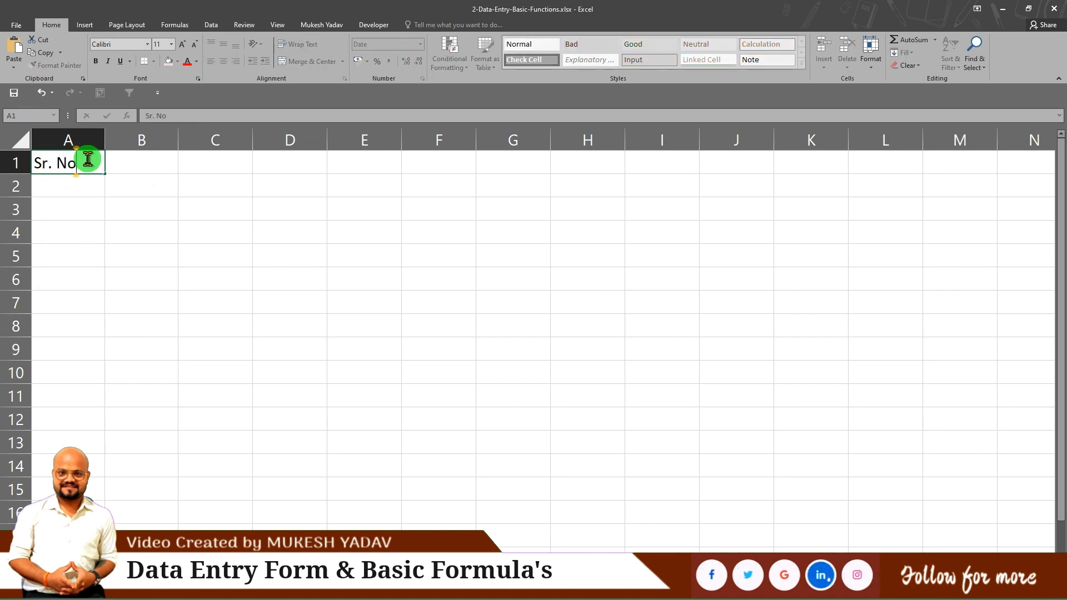
pyautogui.press('Tab')
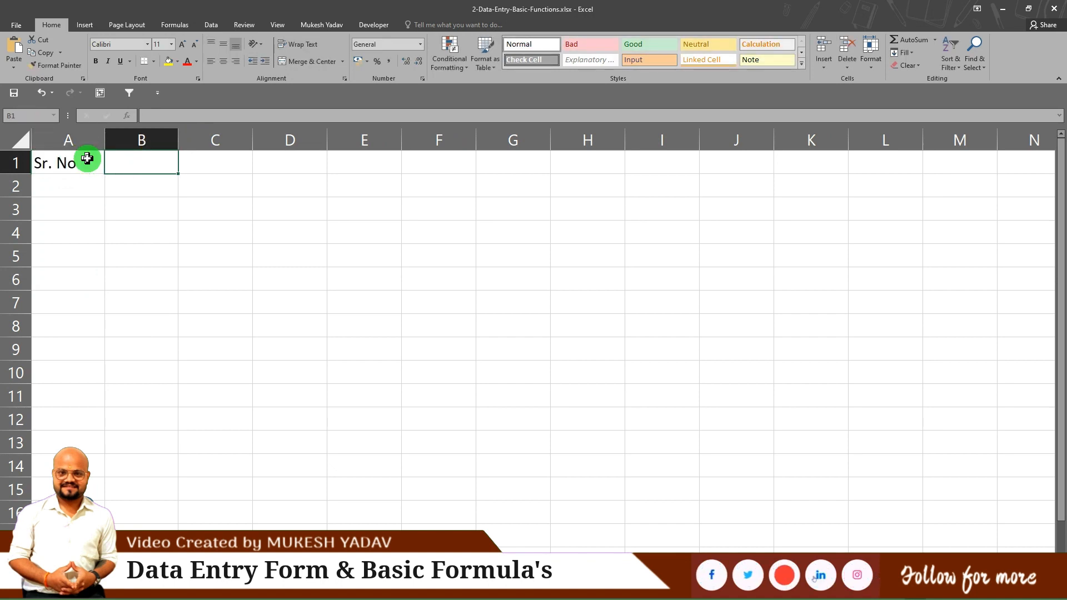
pyautogui.write('Emp. Name')
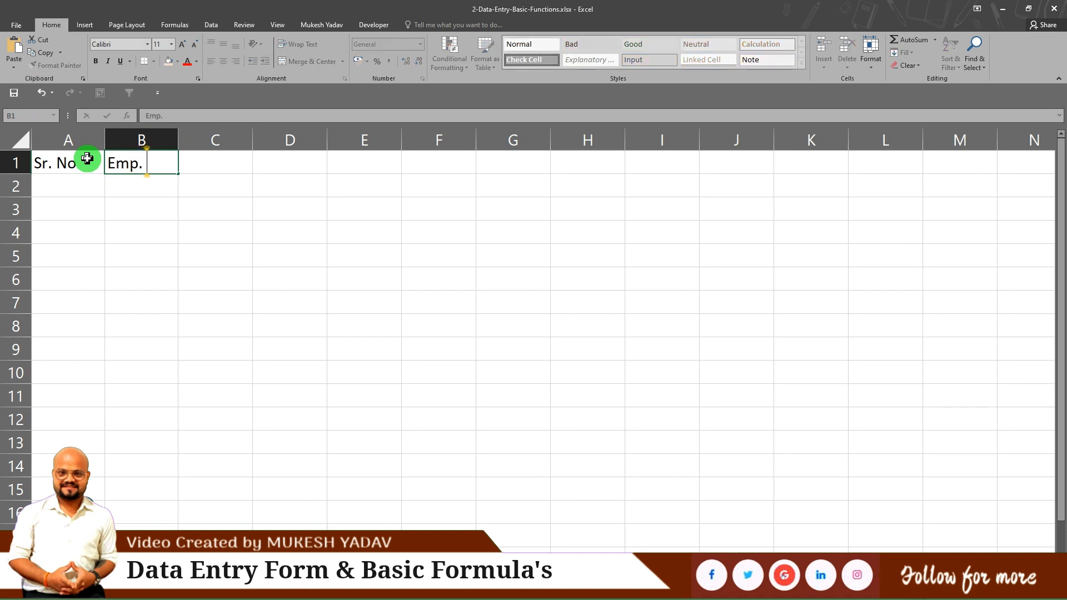
pyautogui.press('Tab')
pyautogui.write('Empl')
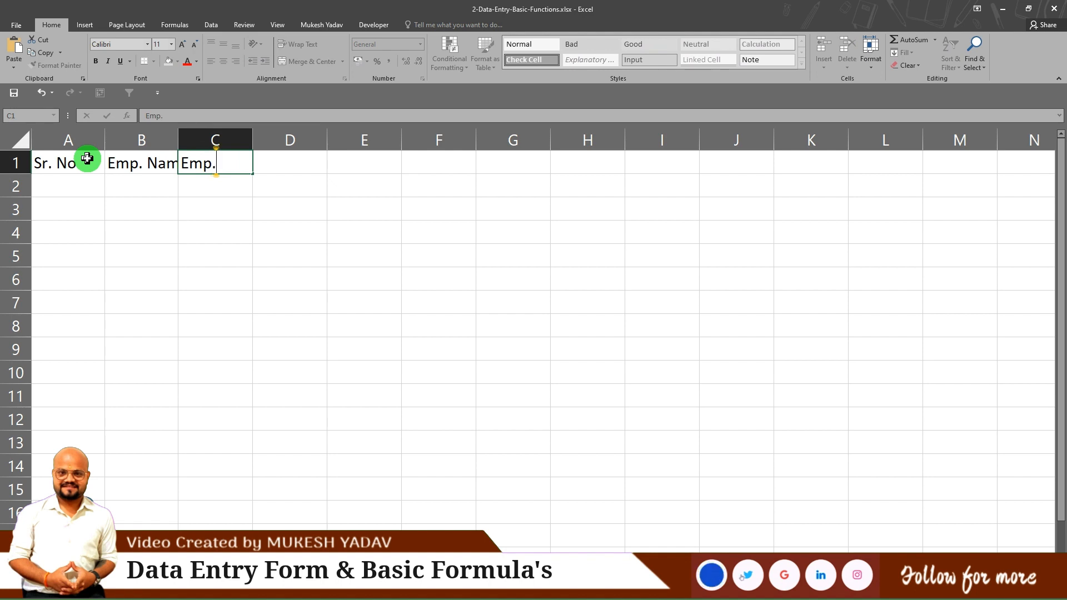
pyautogui.write(' ID')
pyautogui.press('Tab')
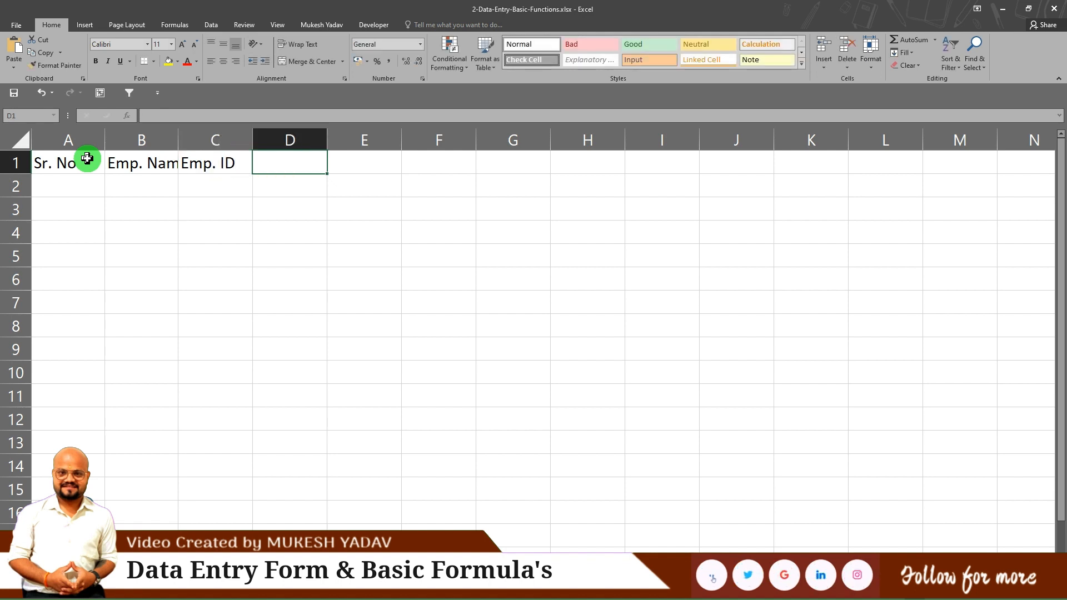
pyautogui.write('Year')
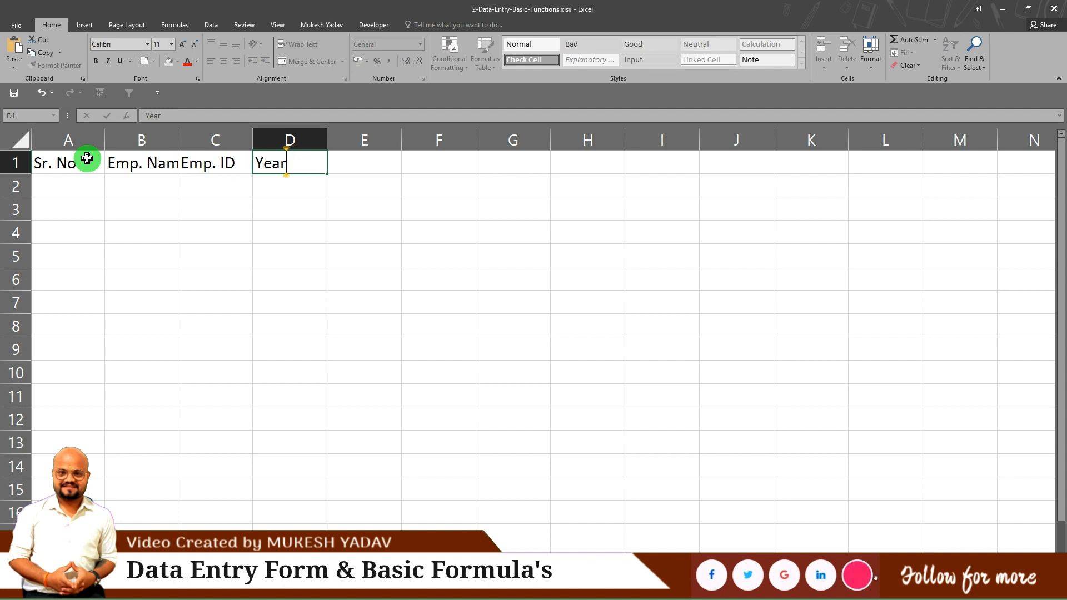
pyautogui.press('Tab')
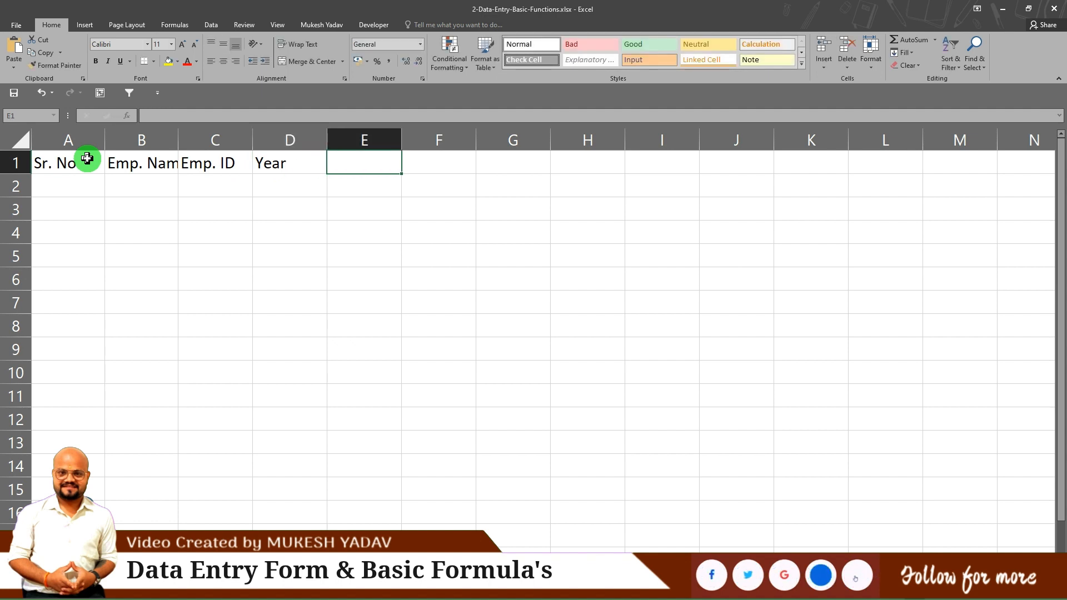
# Widen column B so that the Emp. Name header fits.
pyautogui.click(153, 164)
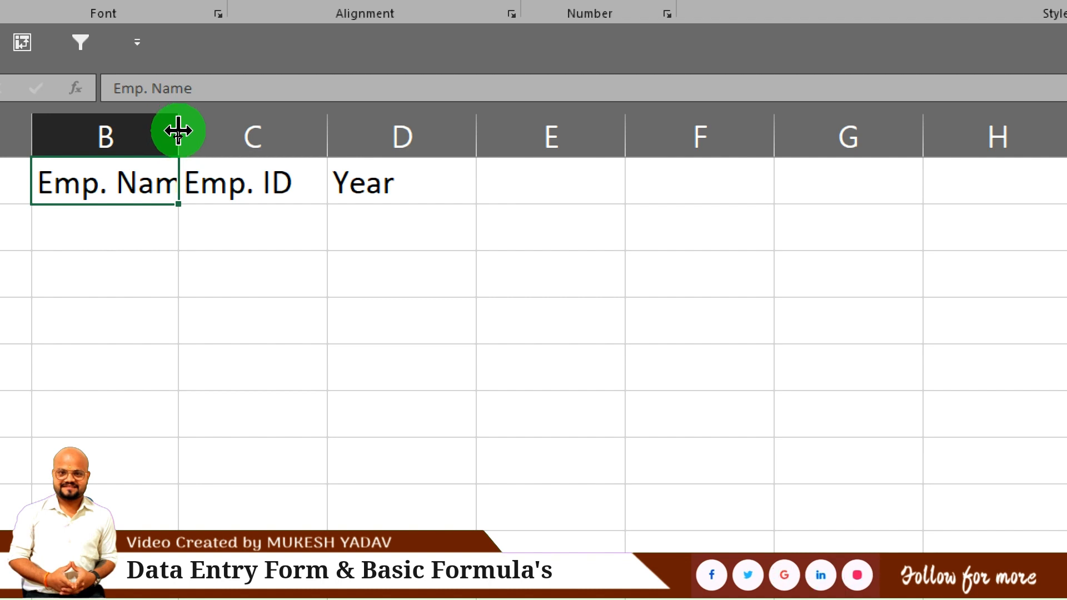
pyautogui.doubleClick(178, 131)
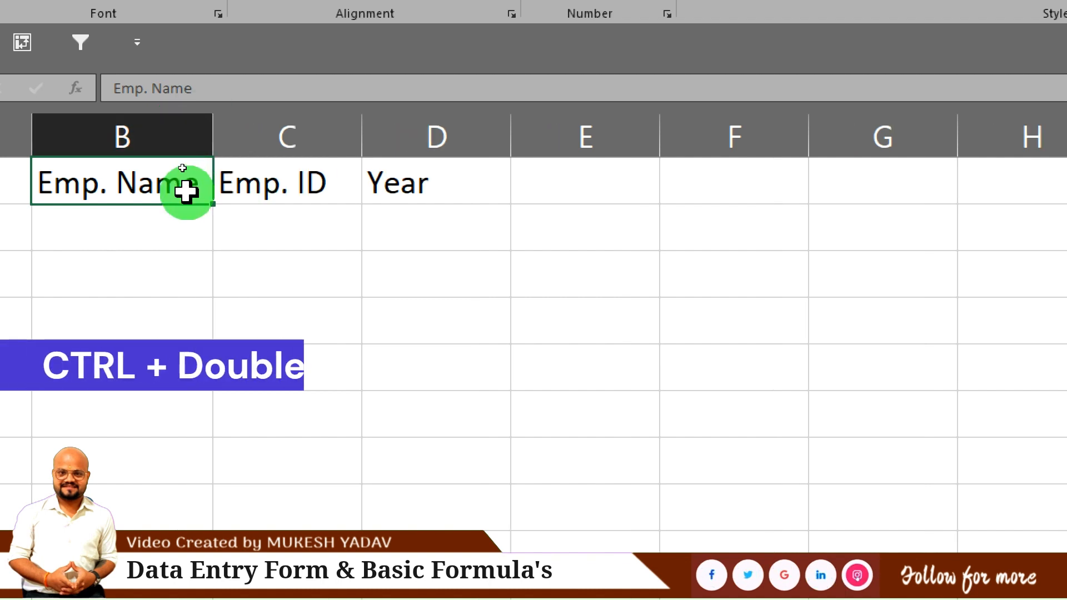
pyautogui.hotkey('ctrl', 'z')
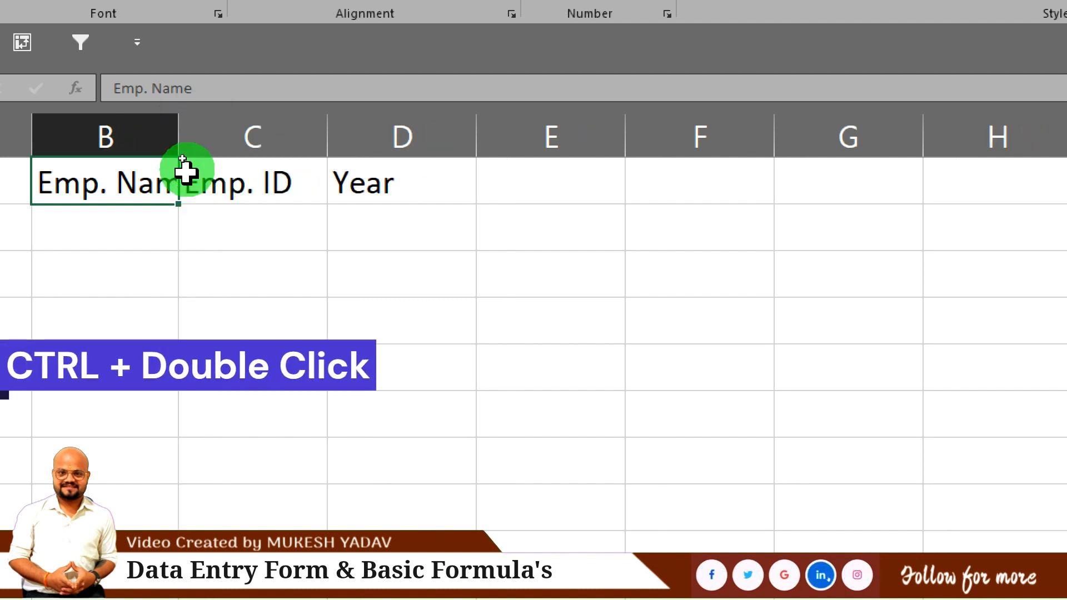
pyautogui.moveTo(180, 126); pyautogui.dragTo(207, 126)
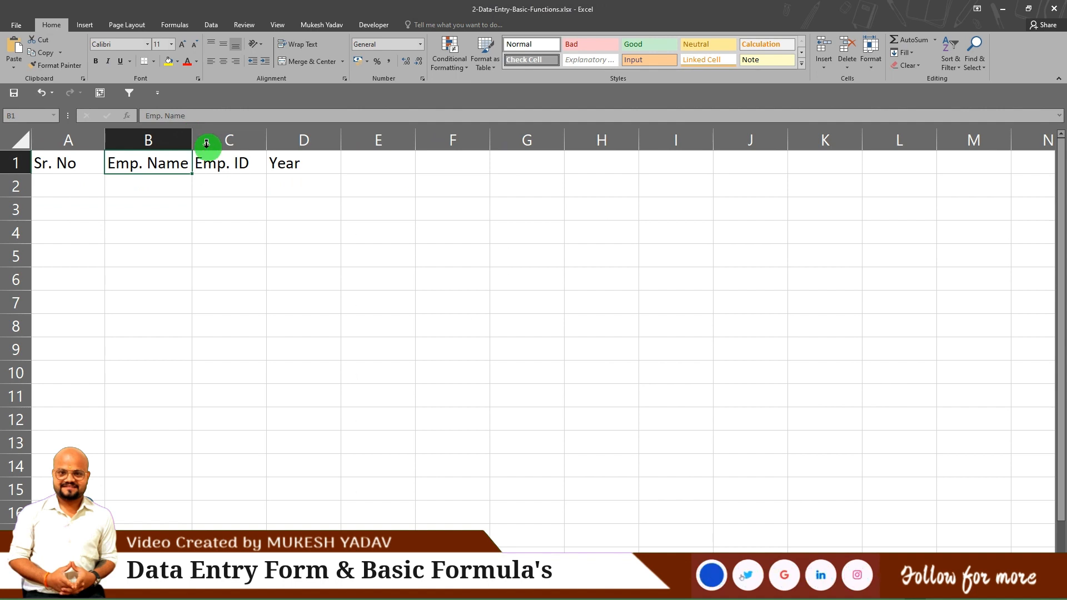
# Enter the column headers Month, Week and Date in cells E1 to G1.
pyautogui.click(303, 161)
pyautogui.click(378, 159)
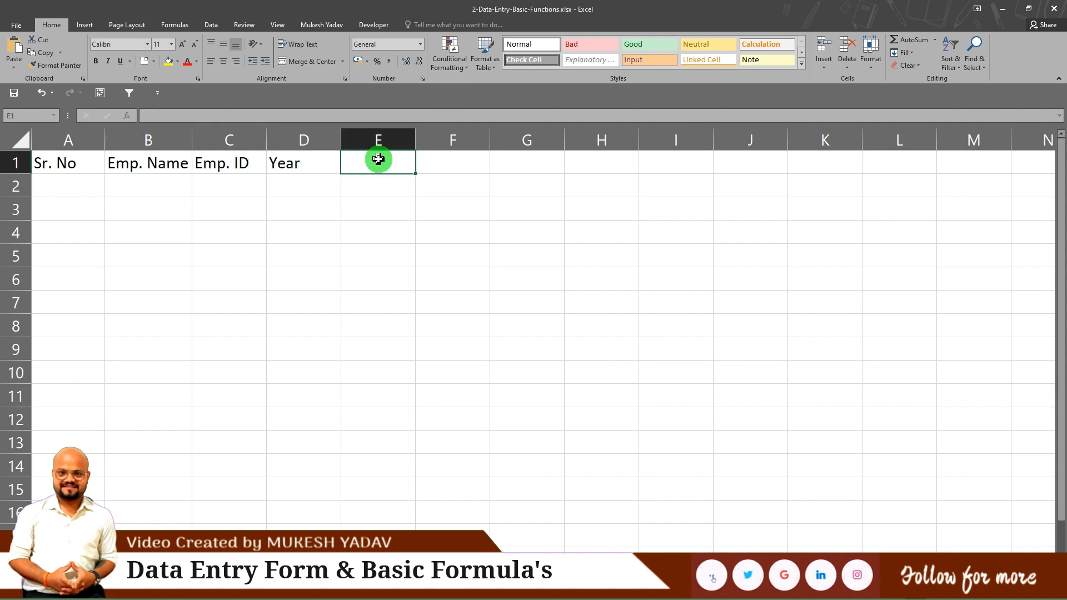
pyautogui.write('Mot')
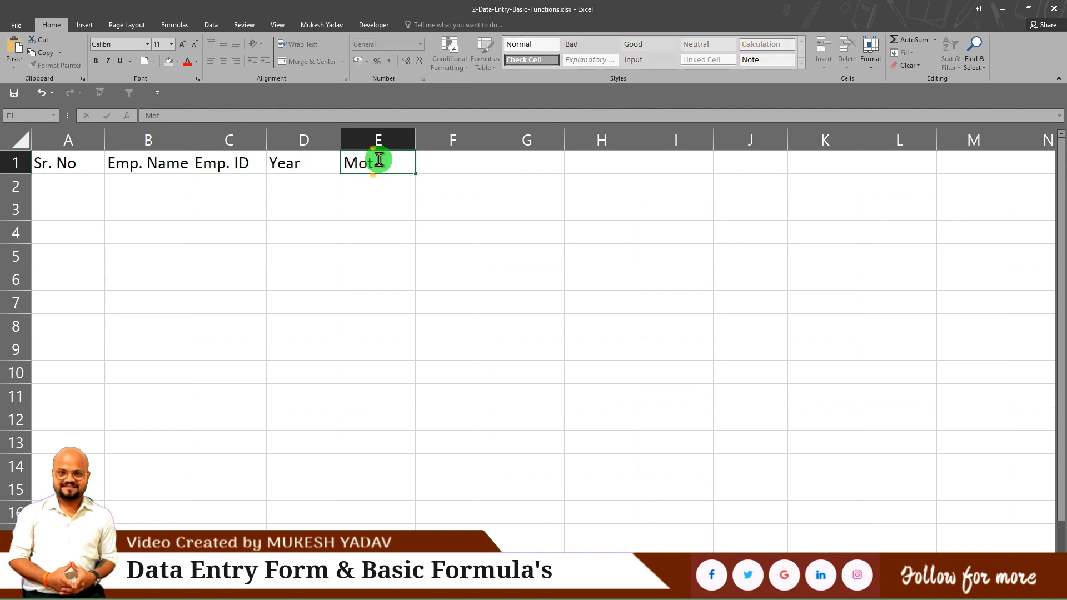
pyautogui.write('h')
pyautogui.press('BackSpace')
pyautogui.press('BackSpace')
pyautogui.write('nth')
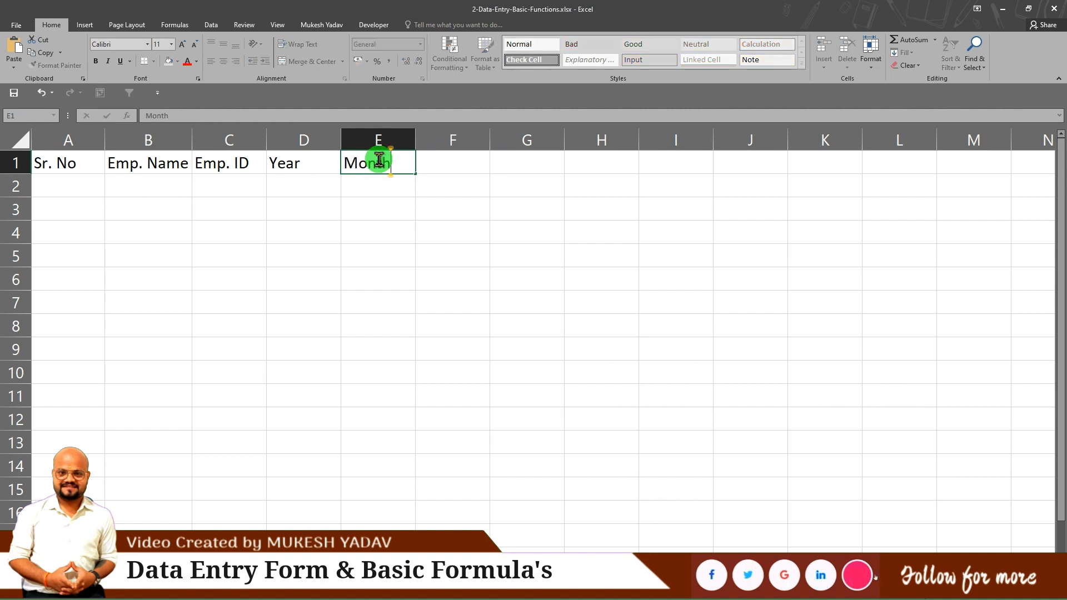
pyautogui.press('Tab')
pyautogui.write('Week')
pyautogui.press('Tab')
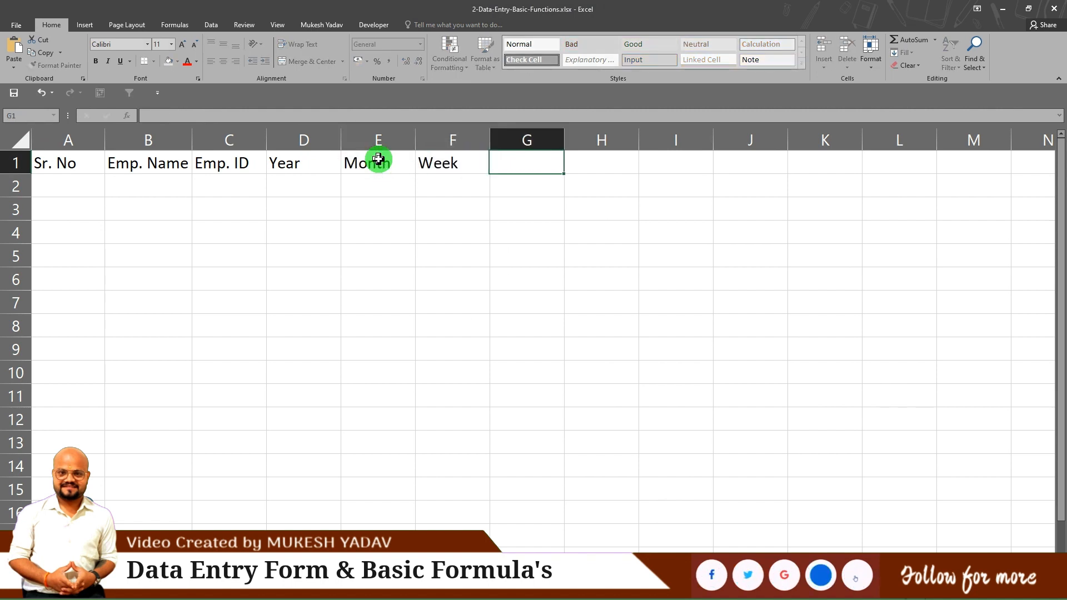
pyautogui.write('Date')
pyautogui.press('Tab')
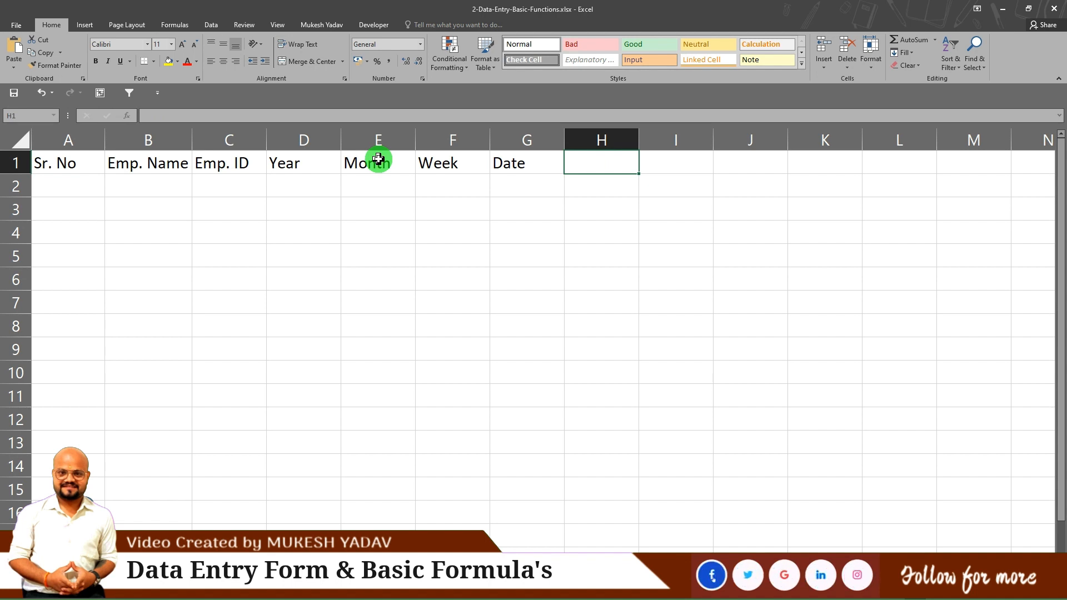
# Enter the column headers Location in H1 and Sale 1 in I1.
pyautogui.write('Sa')
pyautogui.press('BackSpace')
pyautogui.press('BackSpace')
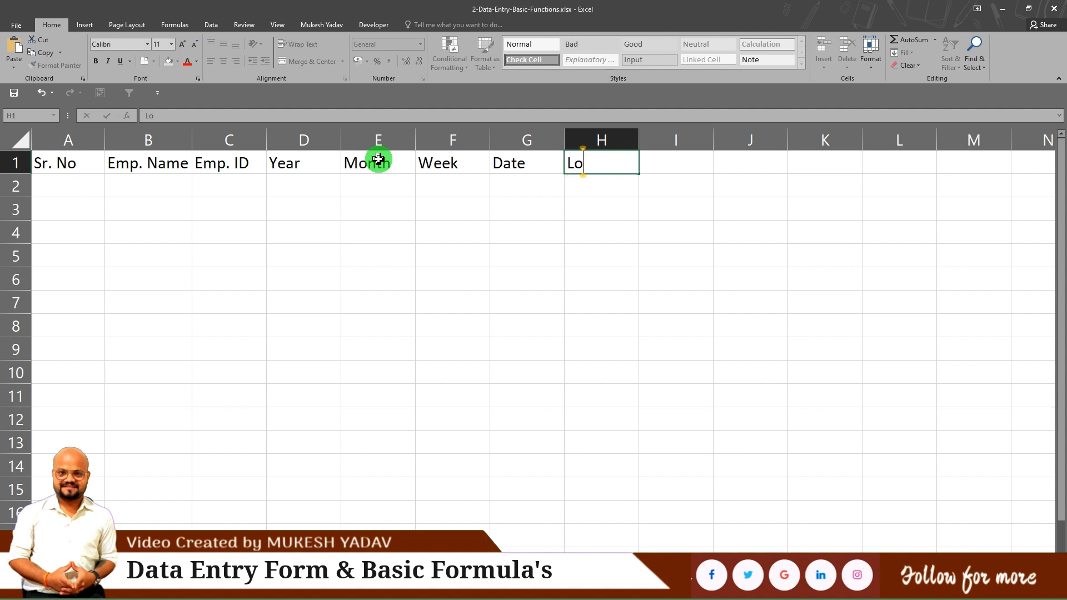
pyautogui.write('Location')
pyautogui.press('Tab')
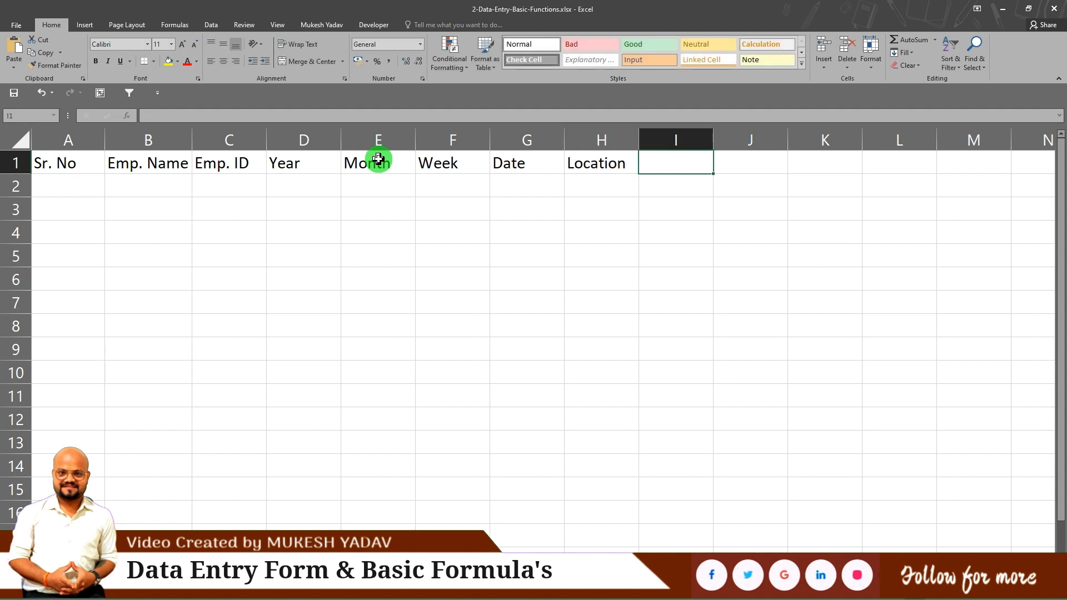
pyautogui.write('Sale')
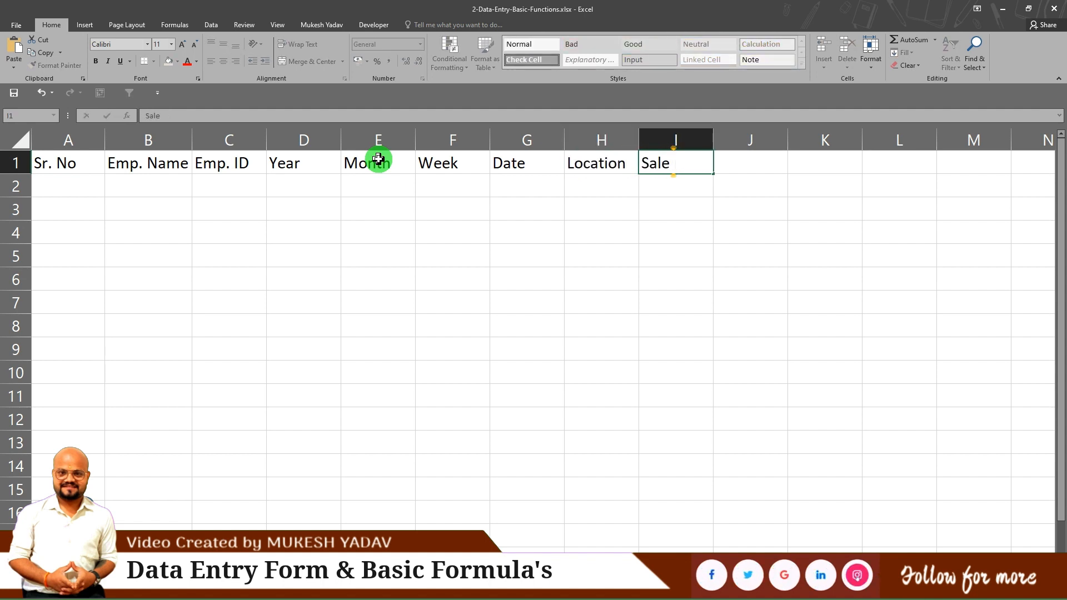
pyautogui.write(' 1')
pyautogui.press('Tab')
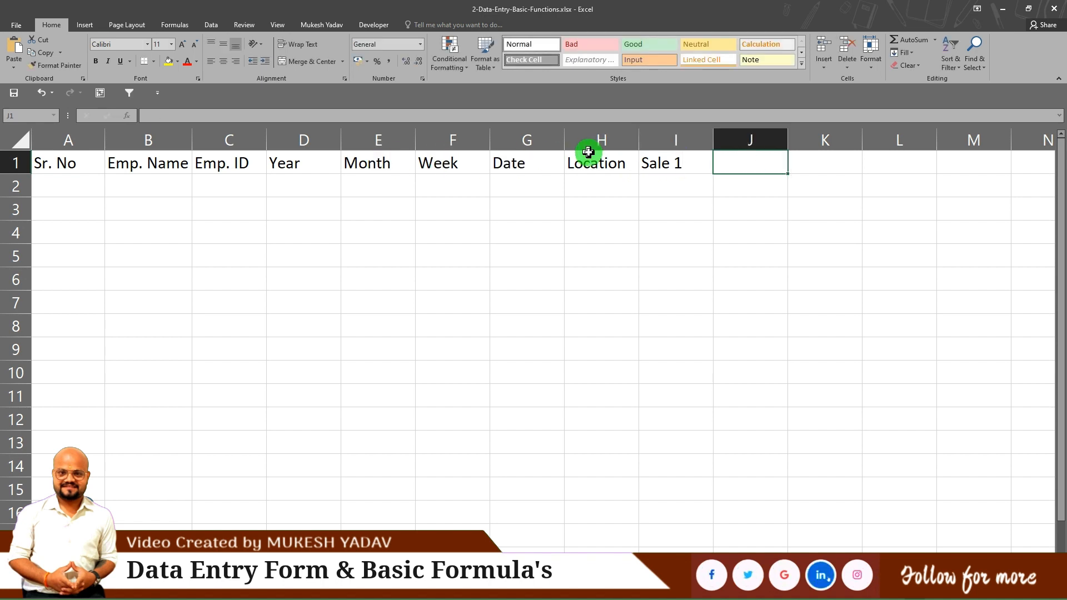
# Extend the Sale 1 header from I1 across to M1 as a series ending in Sale 5.
pyautogui.hscroll(2, 588, 151)
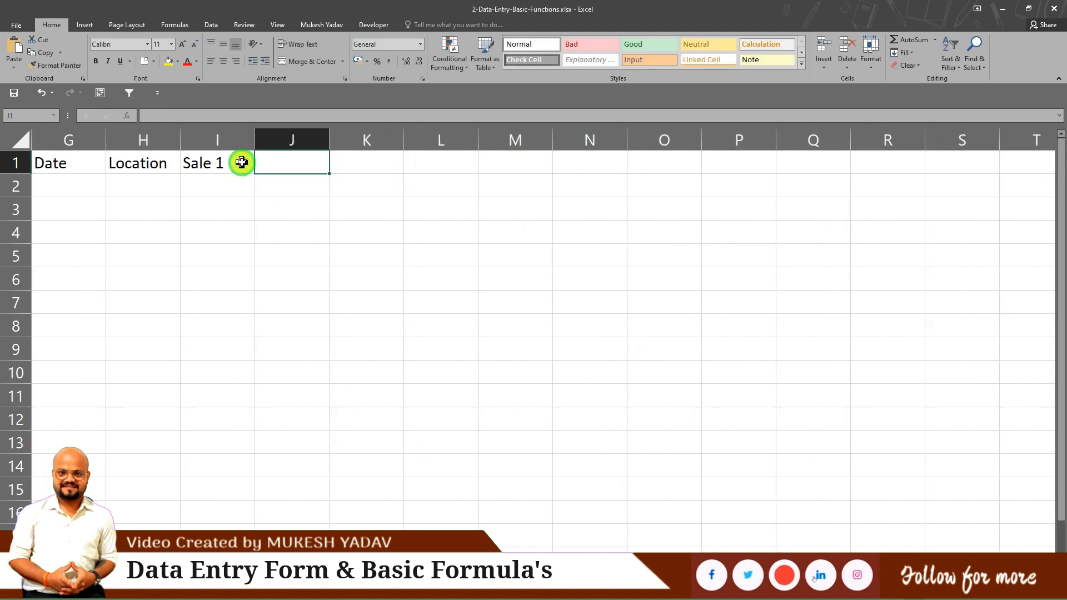
pyautogui.click(241, 162)
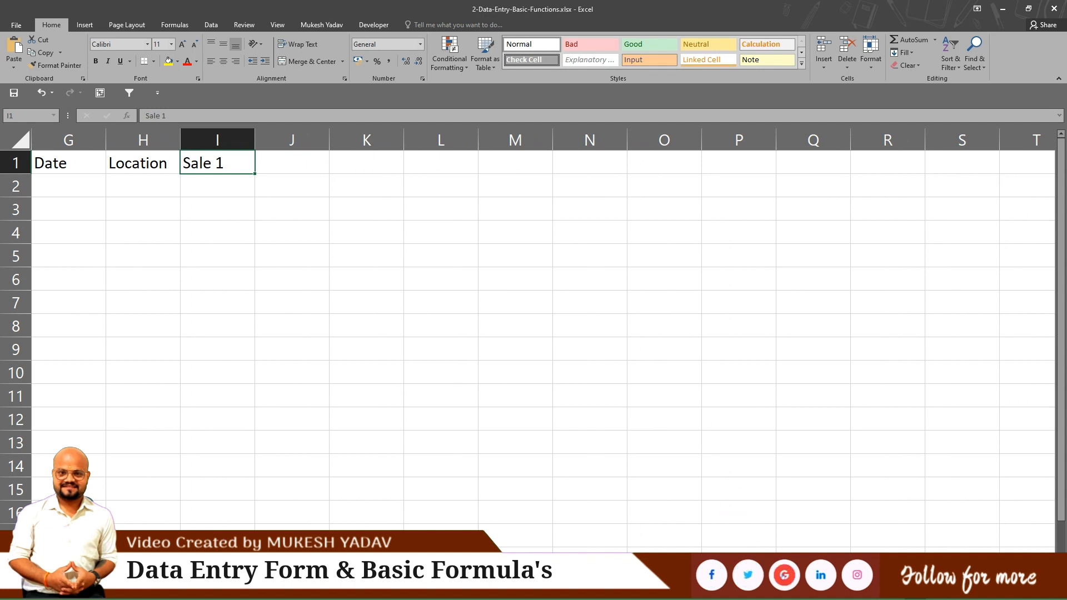
pyautogui.hscroll(-2, 543, 356)
pyautogui.hscroll(2, 543, 356)
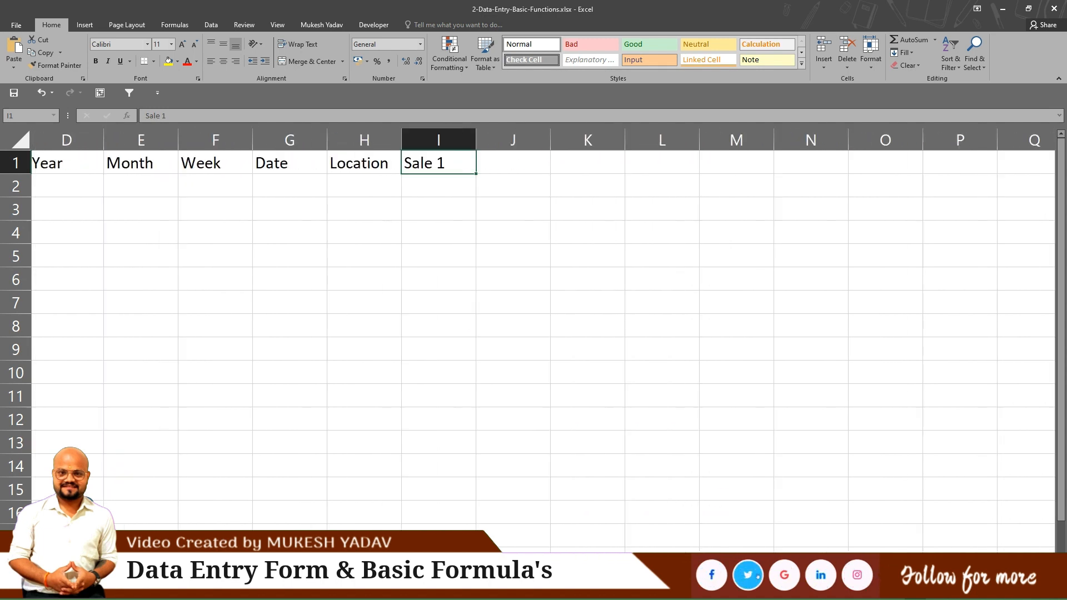
pyautogui.hscroll(-1, 543, 356)
pyautogui.hscroll(-1, 495, 212)
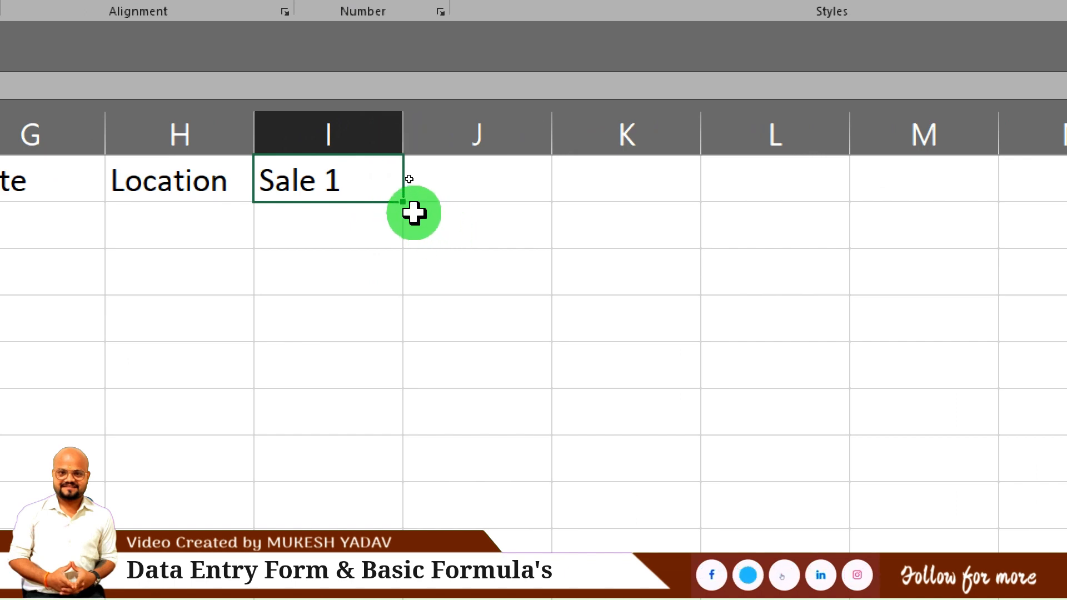
pyautogui.moveTo(400, 207); pyautogui.dragTo(852, 183)
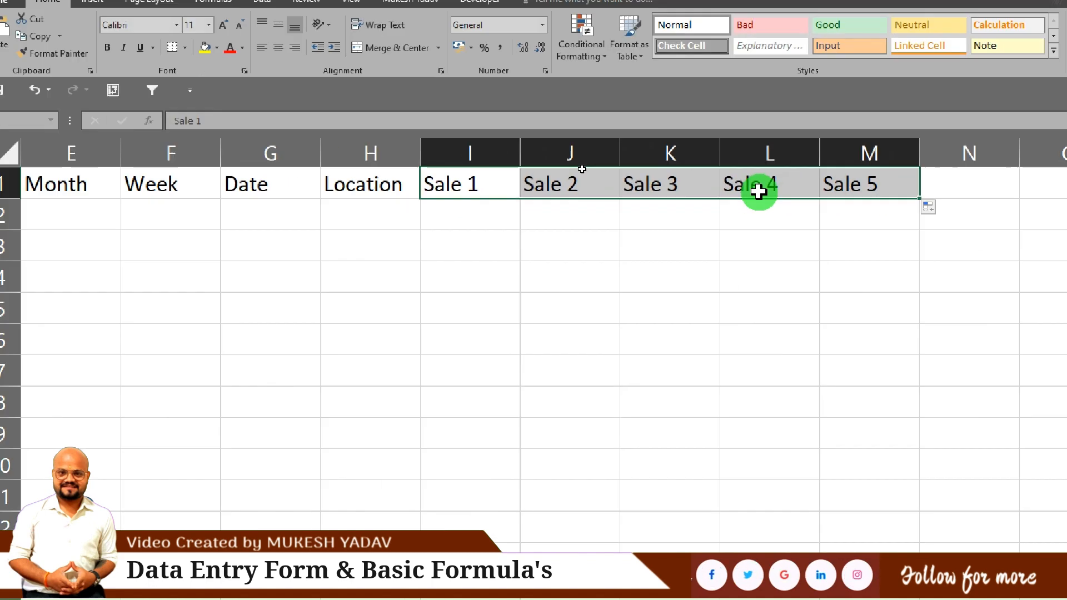
# Enter the column headers Total, Average and %age in cells N1 to P1.
pyautogui.click(1051, 167)
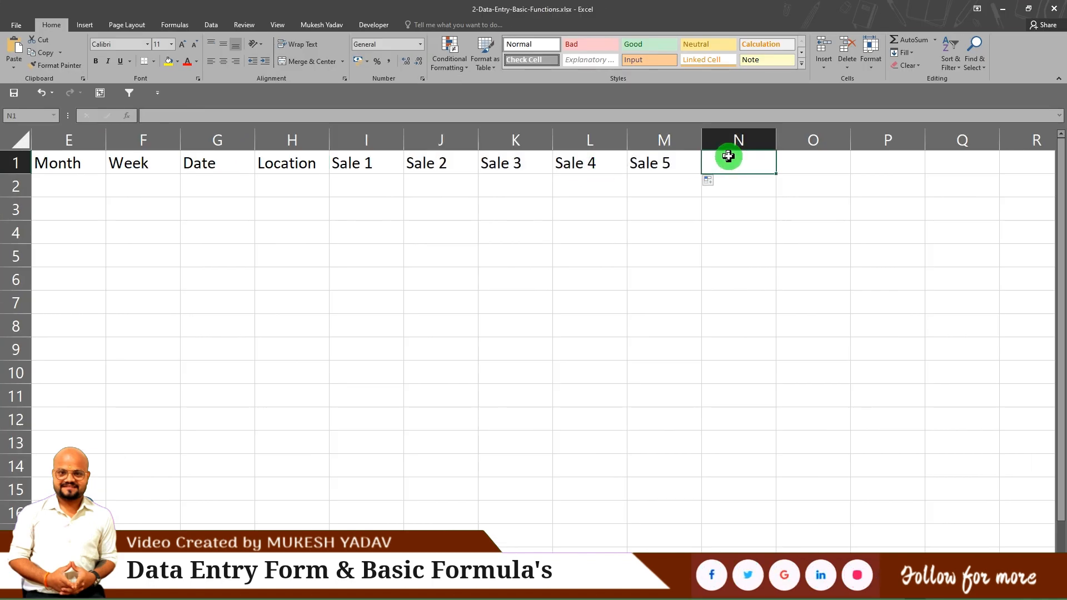
pyautogui.write('Total')
pyautogui.press('Tab')
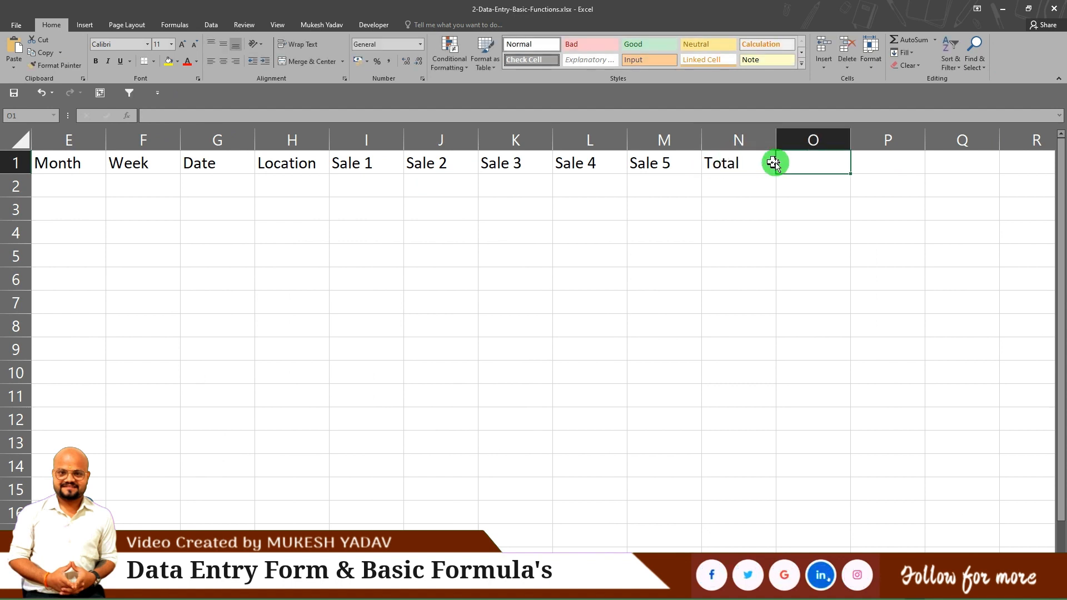
pyautogui.write('Average')
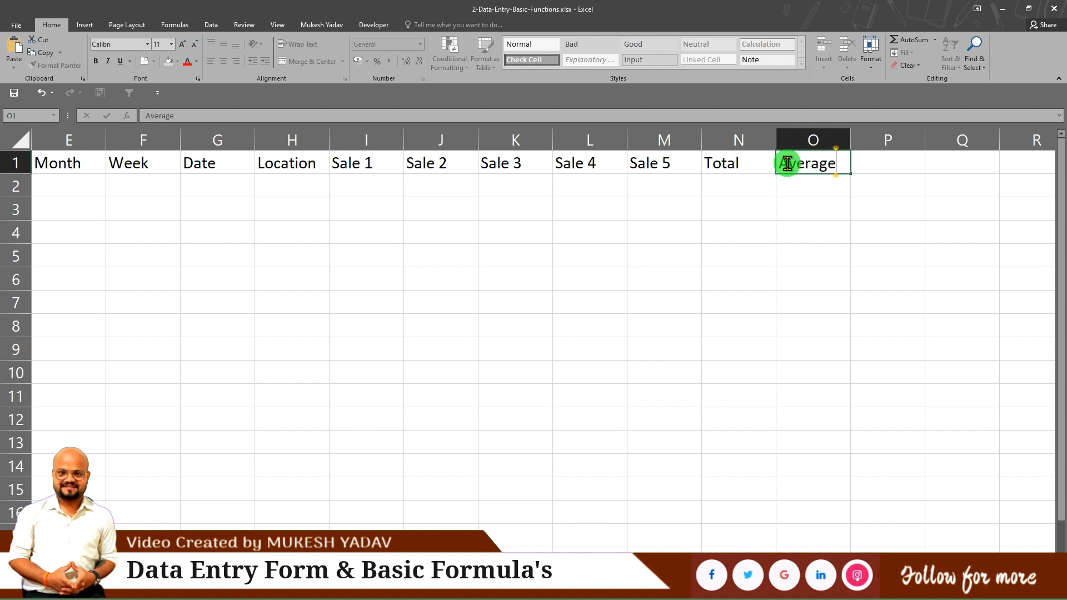
pyautogui.press('Tab')
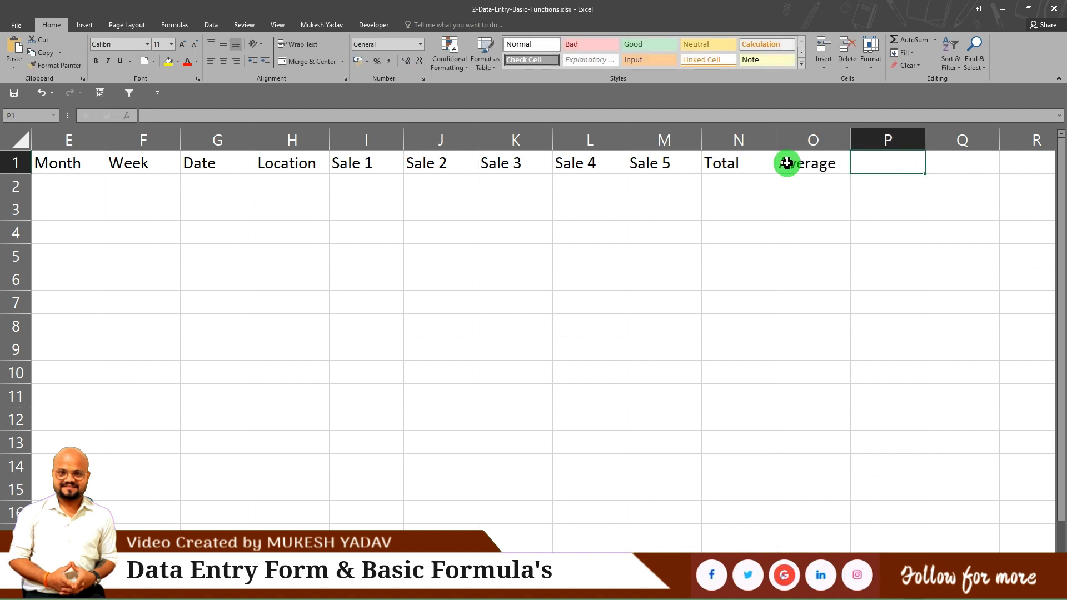
pyautogui.write('%age')
pyautogui.press('Tab')
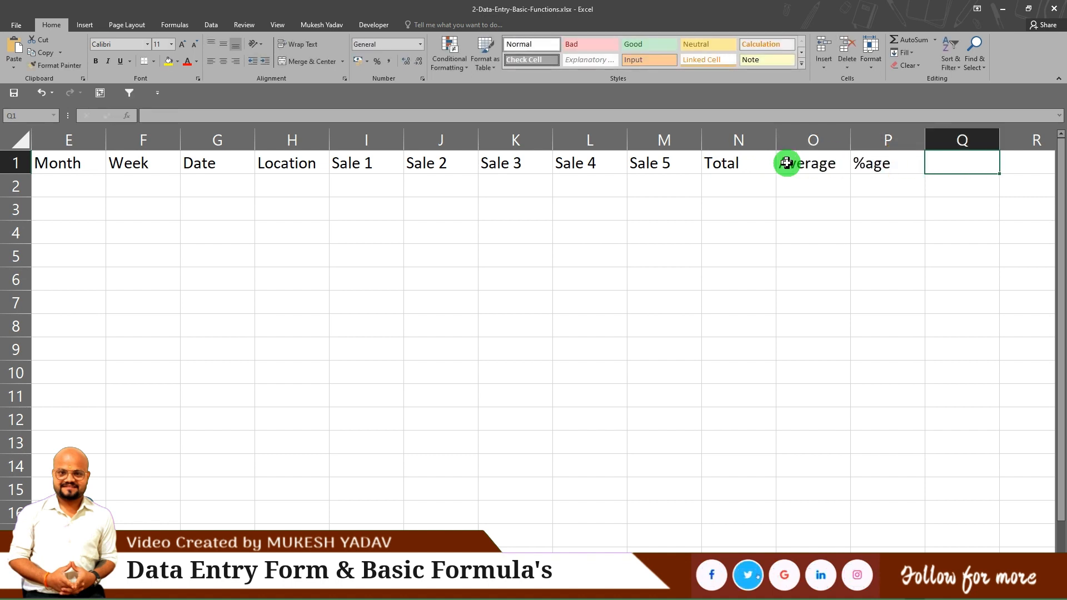
# Enter the column headers Highest Sale in Q1 and Lowest Sale in R1.
pyautogui.write('Highe')
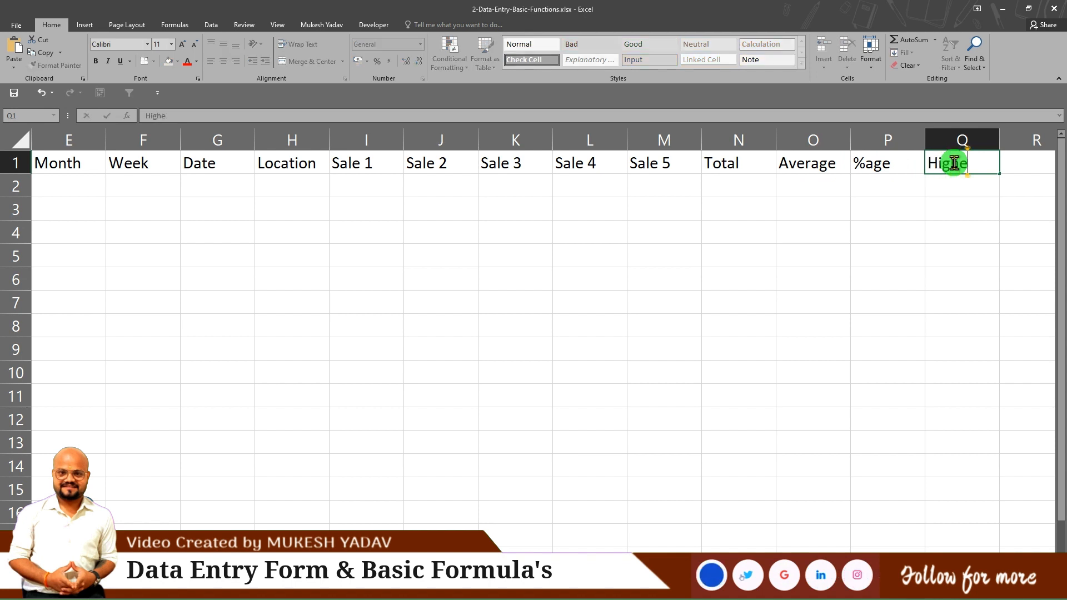
pyautogui.write('st Sa')
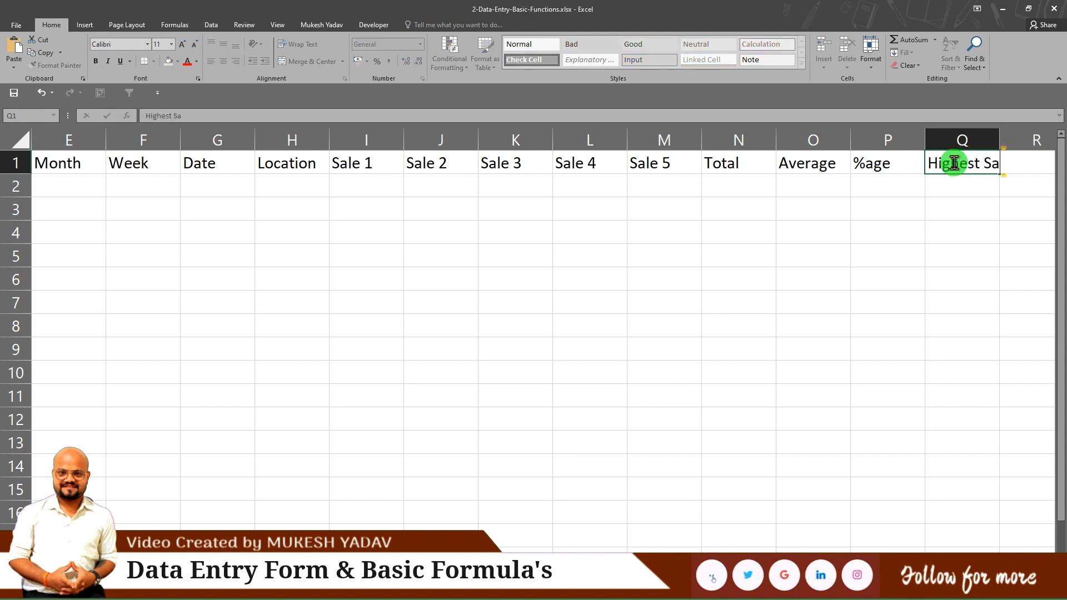
pyautogui.write('le')
pyautogui.press('Tab')
pyautogui.write('Lo')
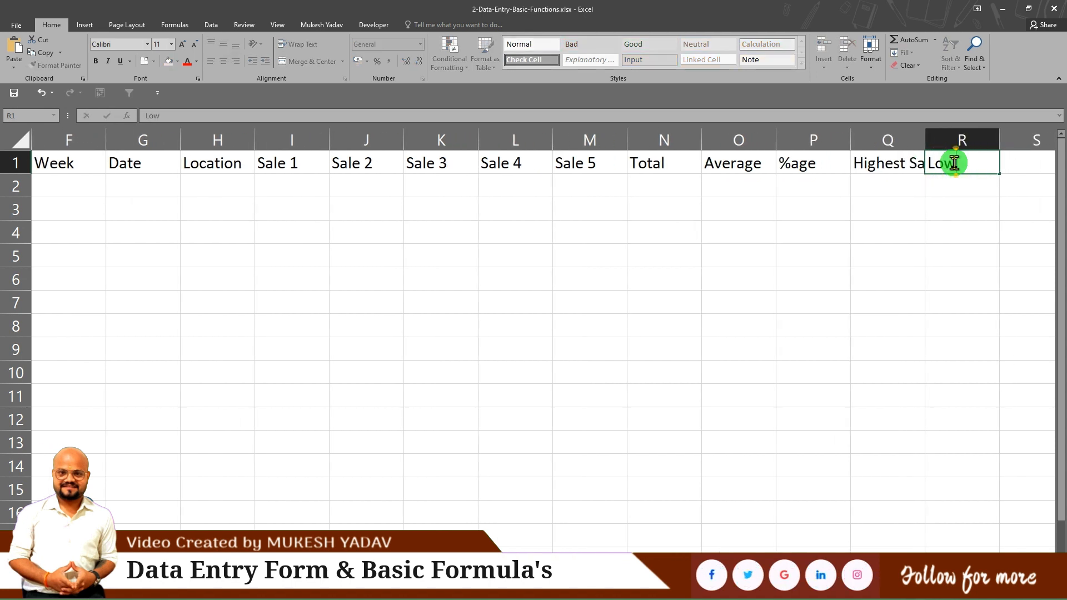
pyautogui.write('west ')
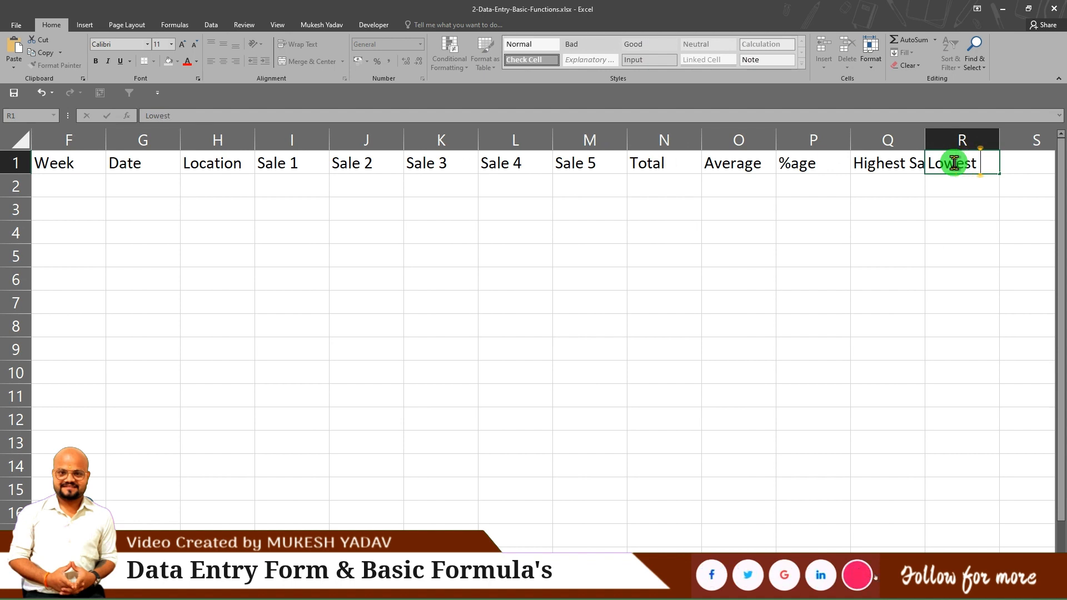
pyautogui.write('Sale')
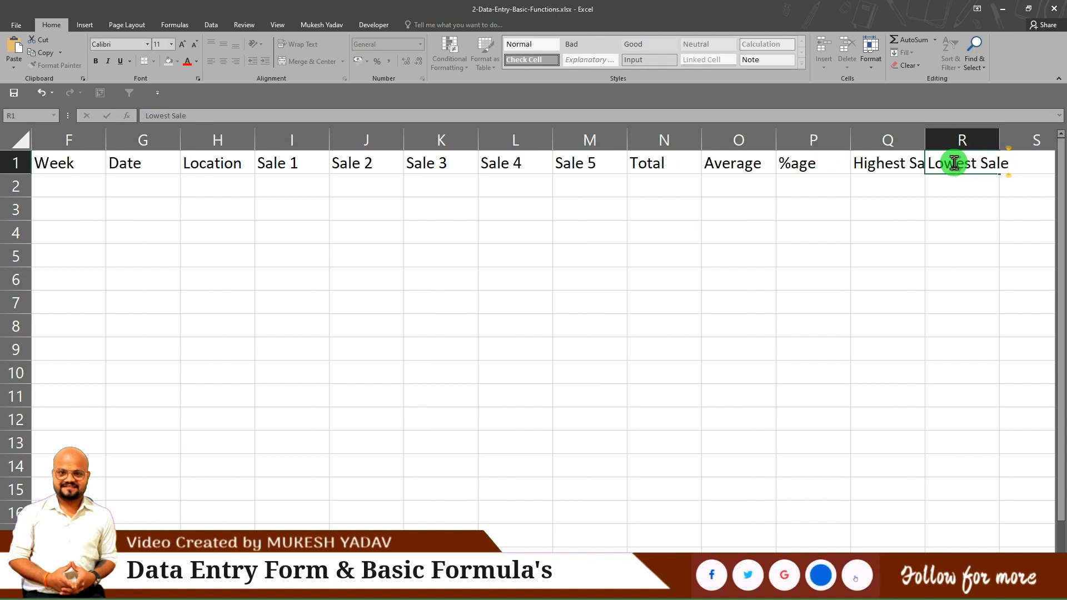
pyautogui.press('Tab')
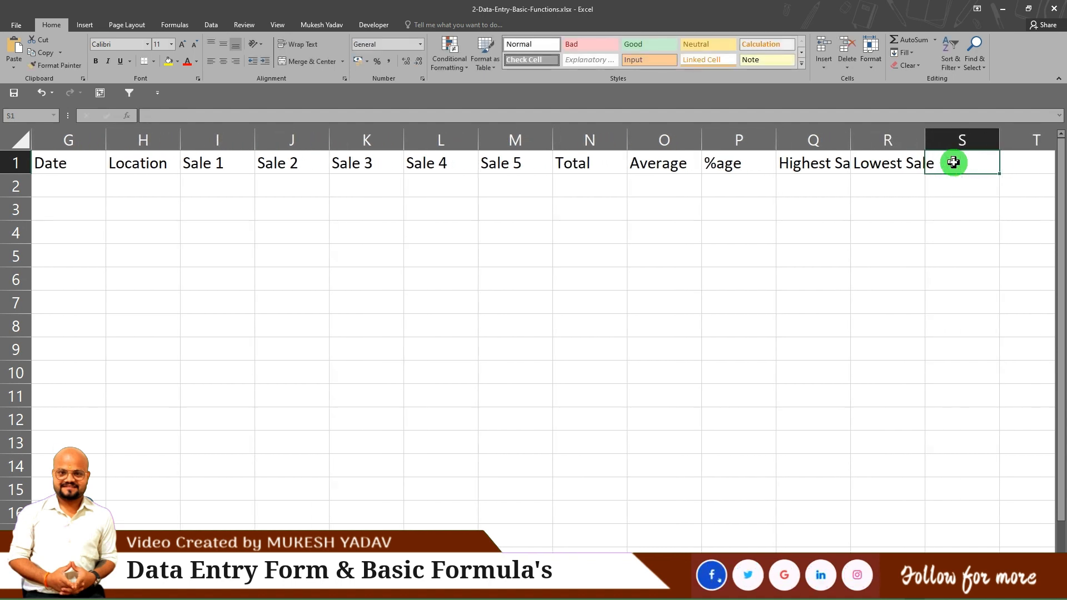
# Auto-fit the widths of columns Q and R to their Highest Sale and Lowest Sale headers.
pyautogui.doubleClick(850, 138)
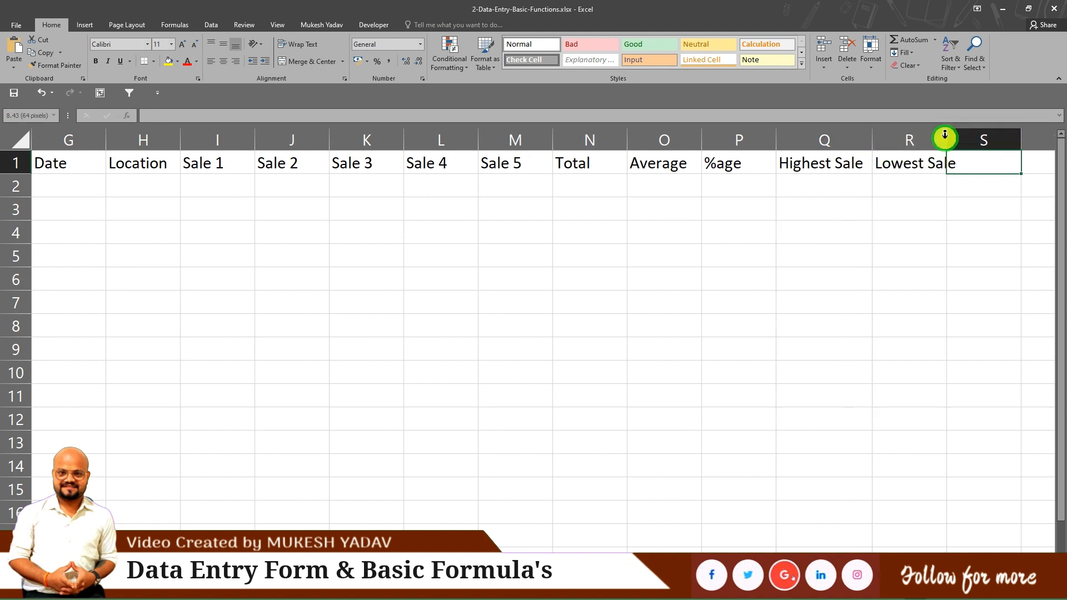
pyautogui.doubleClick(946, 138)
pyautogui.hscroll(3, 928, 169)
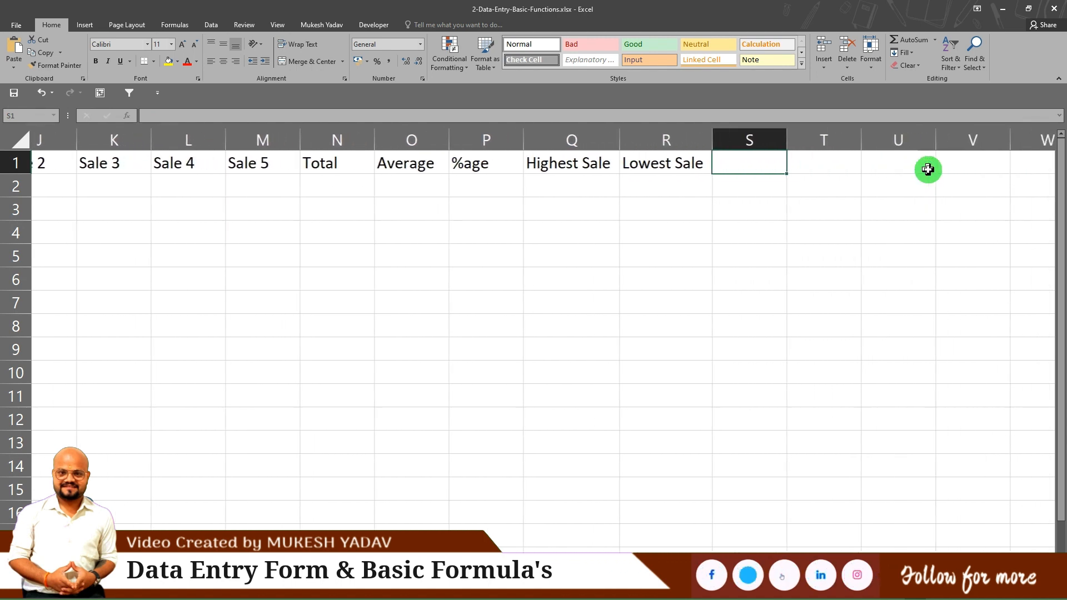
pyautogui.hscroll(1, 928, 169)
pyautogui.hscroll(-1, 610, 198)
pyautogui.click(610, 198)
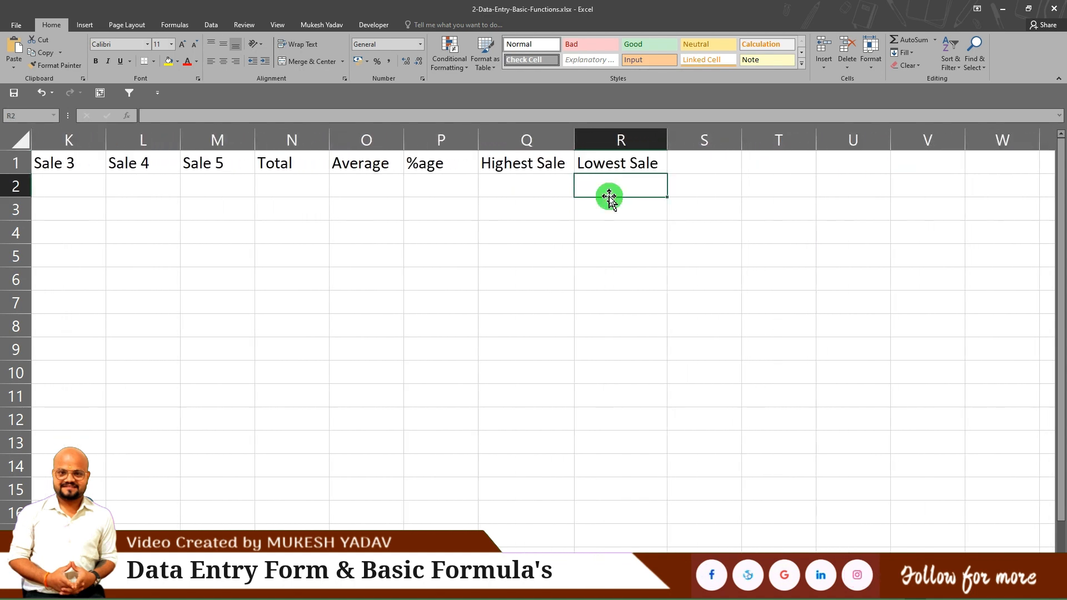
# Enter the serial numbers 1 in A2 and 2 in A3 under the Sr. No header.
pyautogui.hscroll(-3, 610, 197)
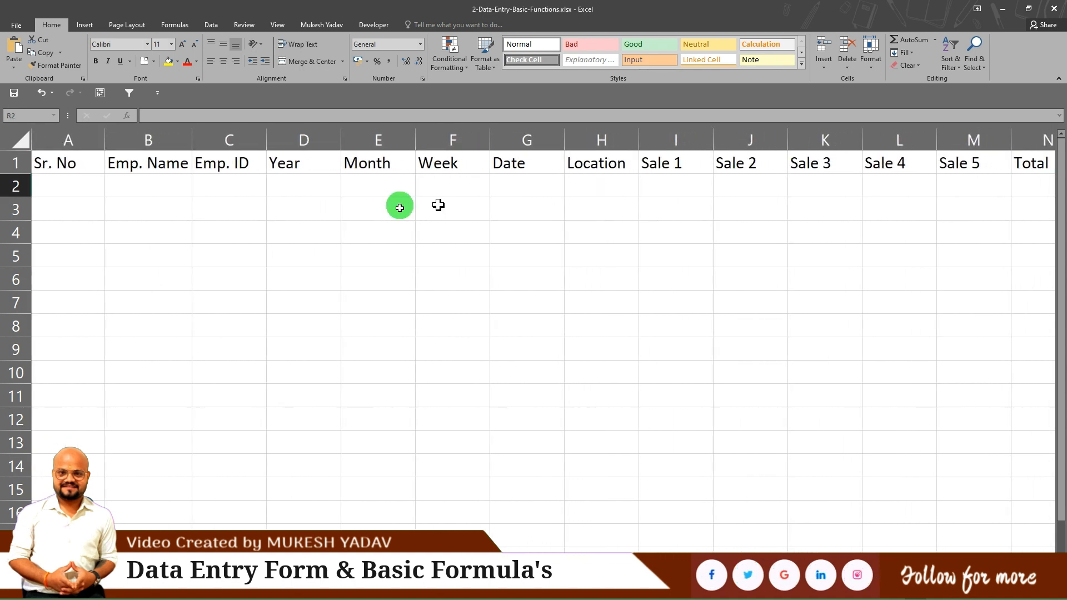
pyautogui.click(68, 191)
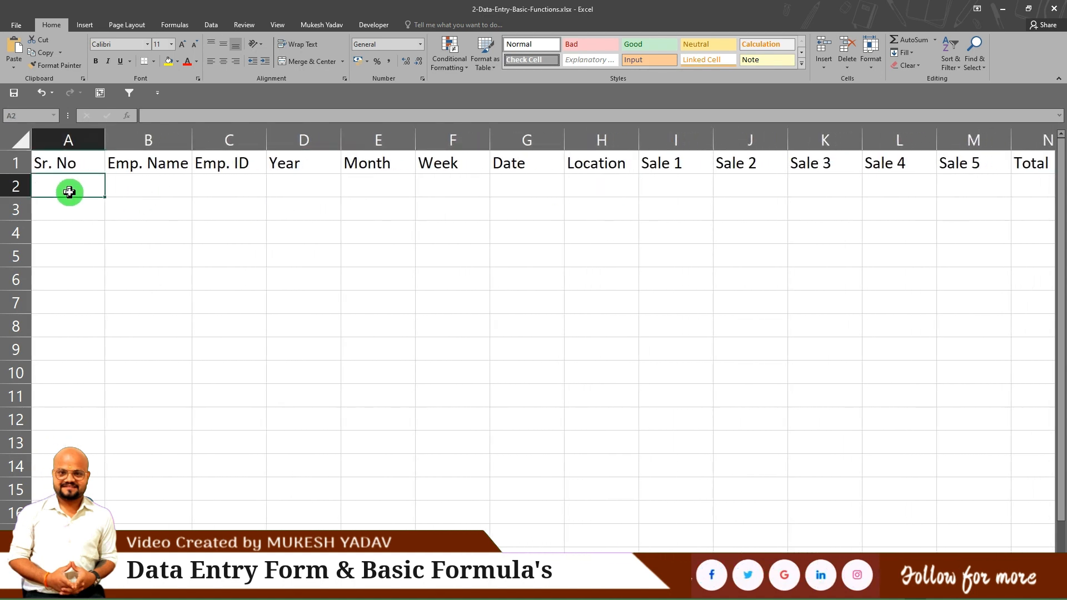
pyautogui.write('1')
pyautogui.click(68, 191)
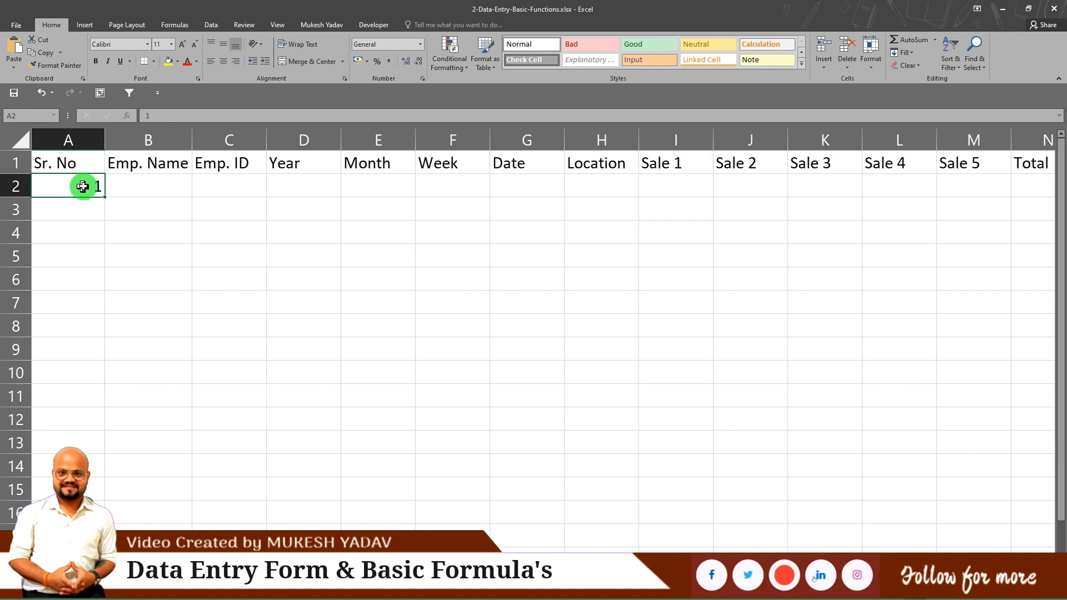
pyautogui.click(74, 208)
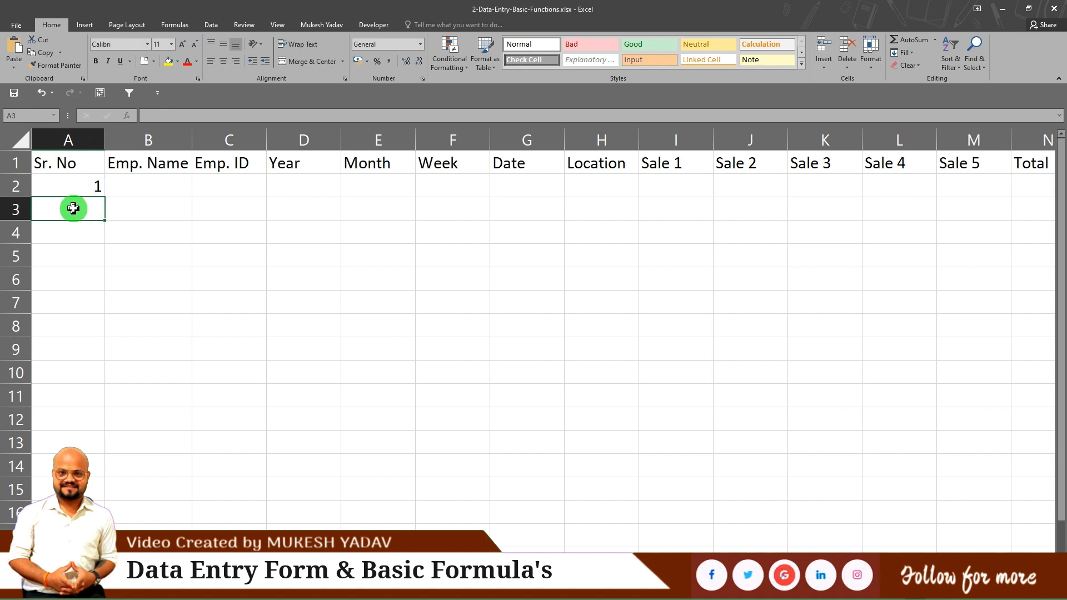
pyautogui.write('2')
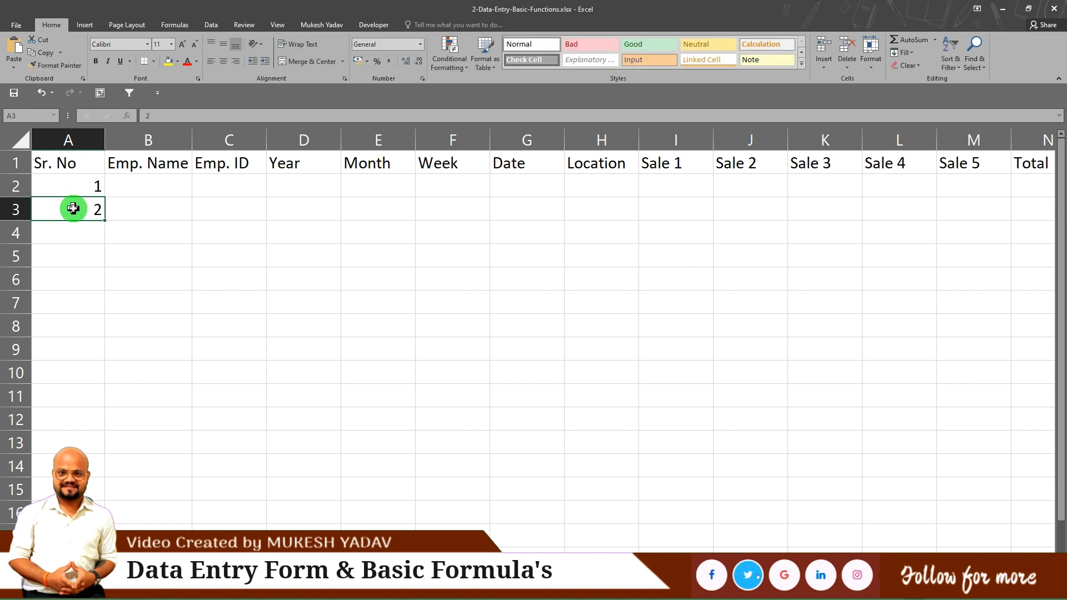
# Extend the serial numbers from A2:A3 down to 7 in A8, and clear the range A2:A8.
pyautogui.moveTo(75, 187); pyautogui.dragTo(80, 207)
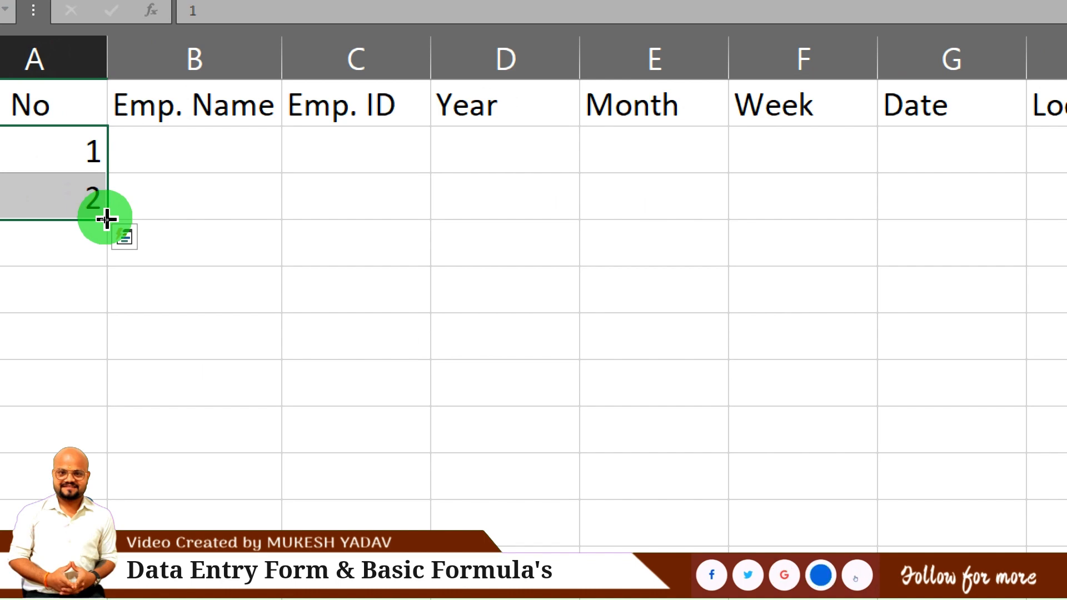
pyautogui.moveTo(93, 425); pyautogui.dragTo(100, 520)
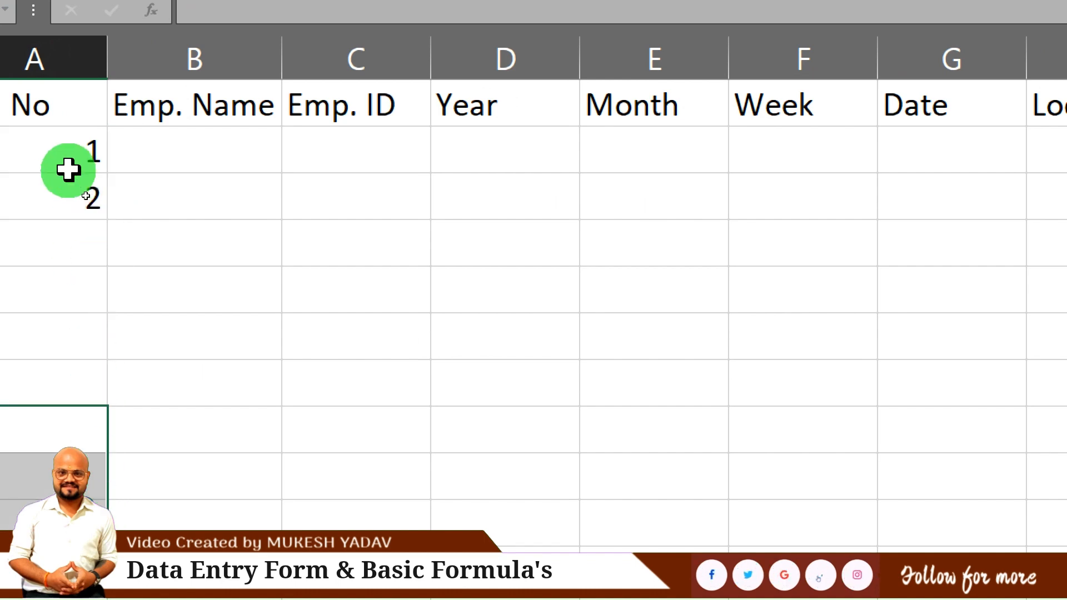
pyautogui.moveTo(68, 170); pyautogui.dragTo(100, 448)
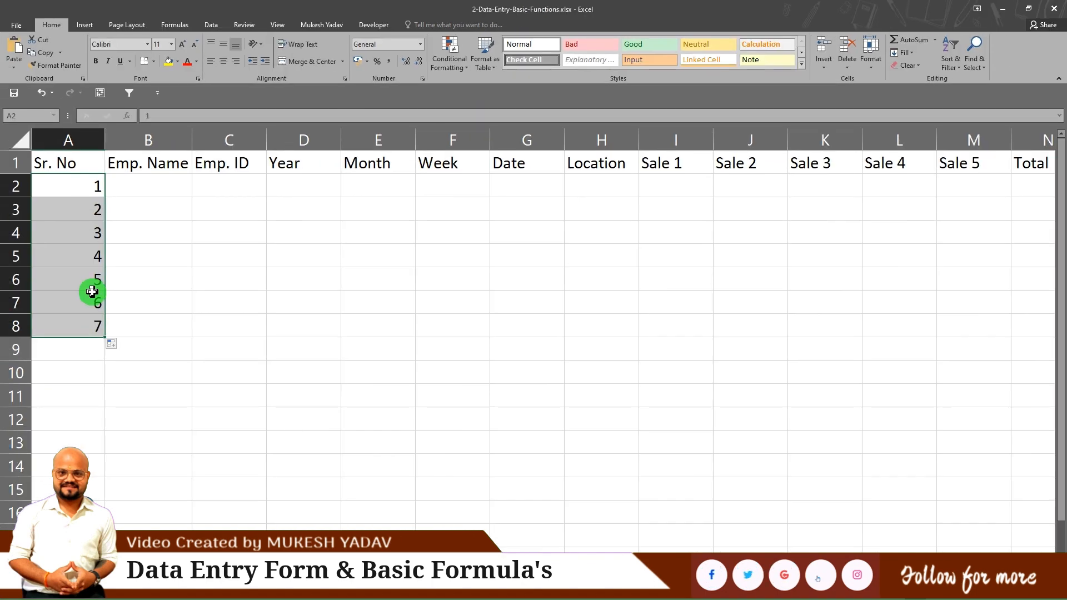
pyautogui.press('Delete')
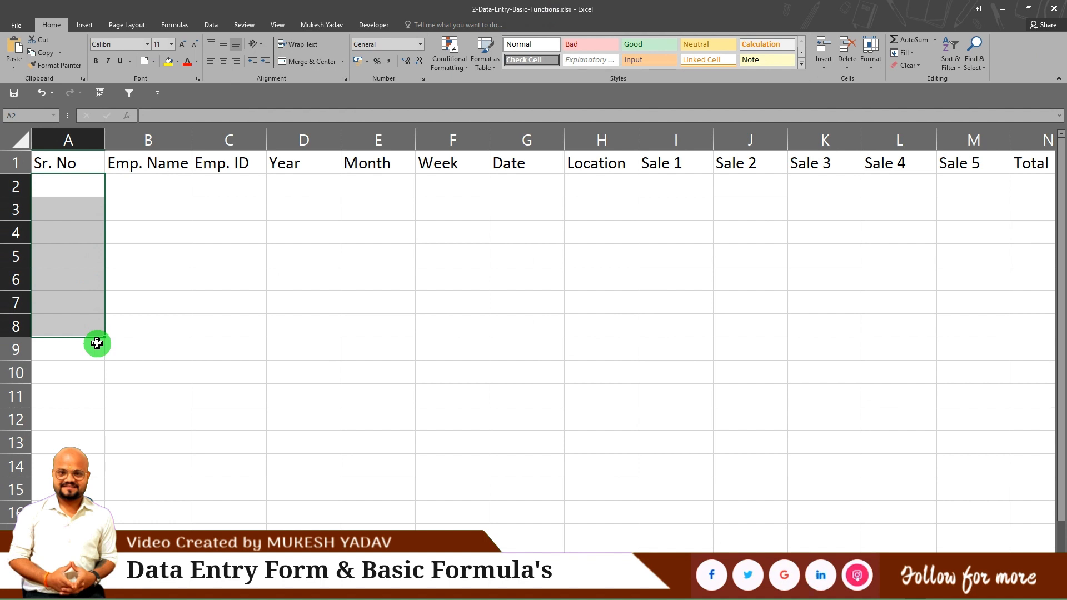
# Enter 1 in A2 as the starting serial number and keep that cell selected.
pyautogui.click(68, 186)
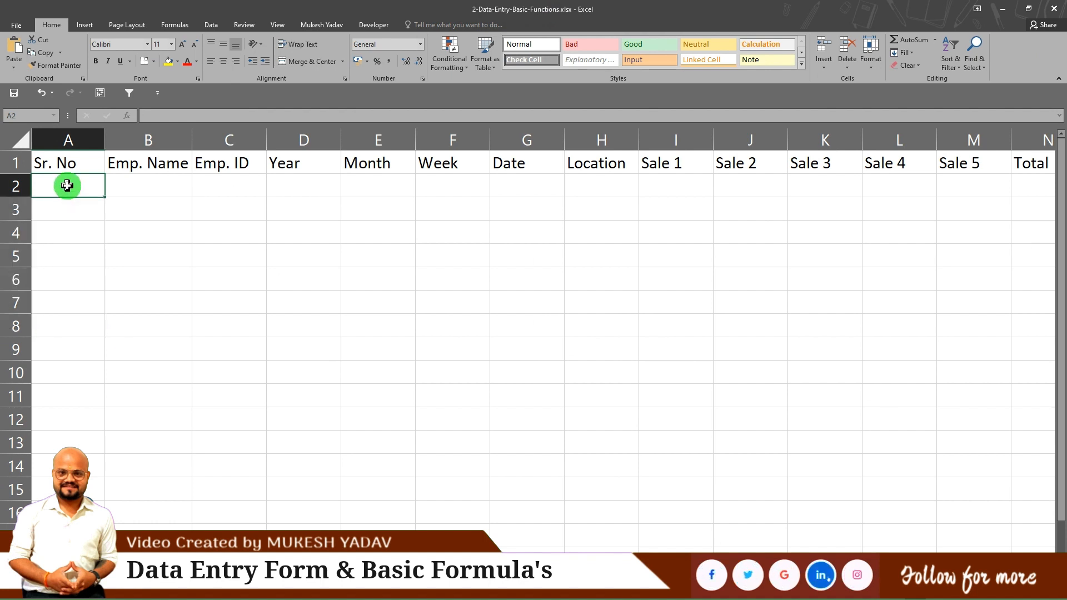
pyautogui.write('1')
pyautogui.hotkey('ctrl', 'Return')
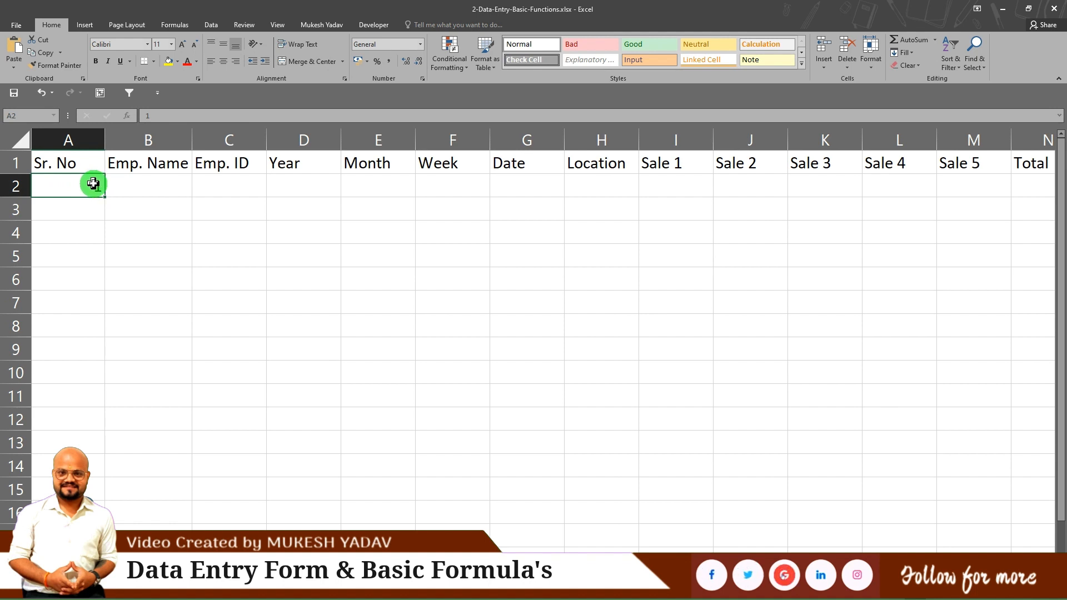
# Fill a linear series down column A from A2, with series in columns, step value 1 and stop value 1000.
pyautogui.hotkey('alt', 'h')
pyautogui.press('f')
pyautogui.press('i')
pyautogui.press('s')
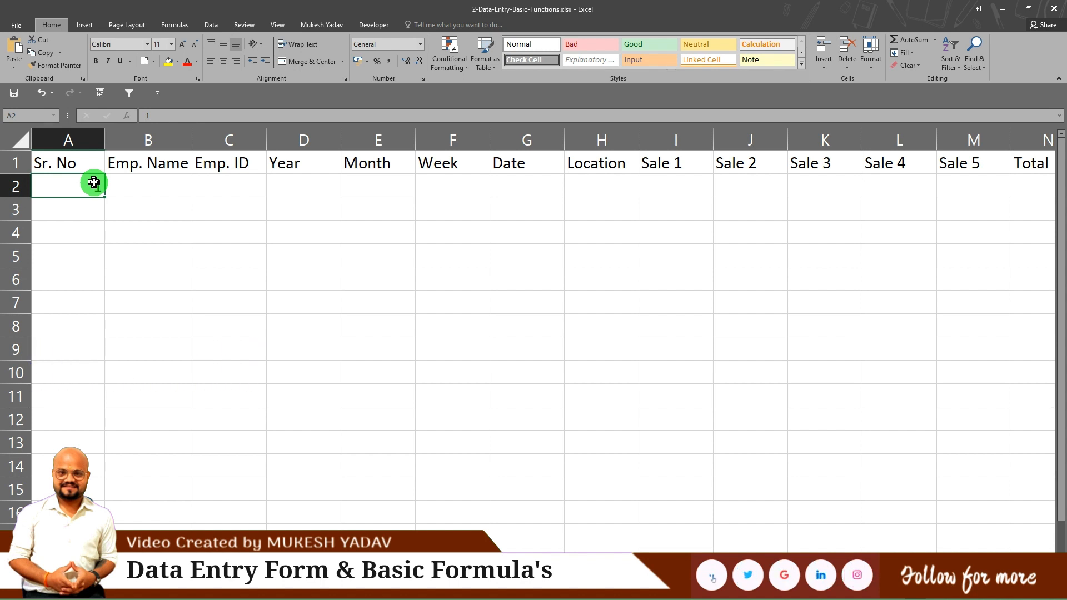
pyautogui.hotkey('alt', 'h')
pyautogui.press('f')
pyautogui.press('i')
pyautogui.press('s')
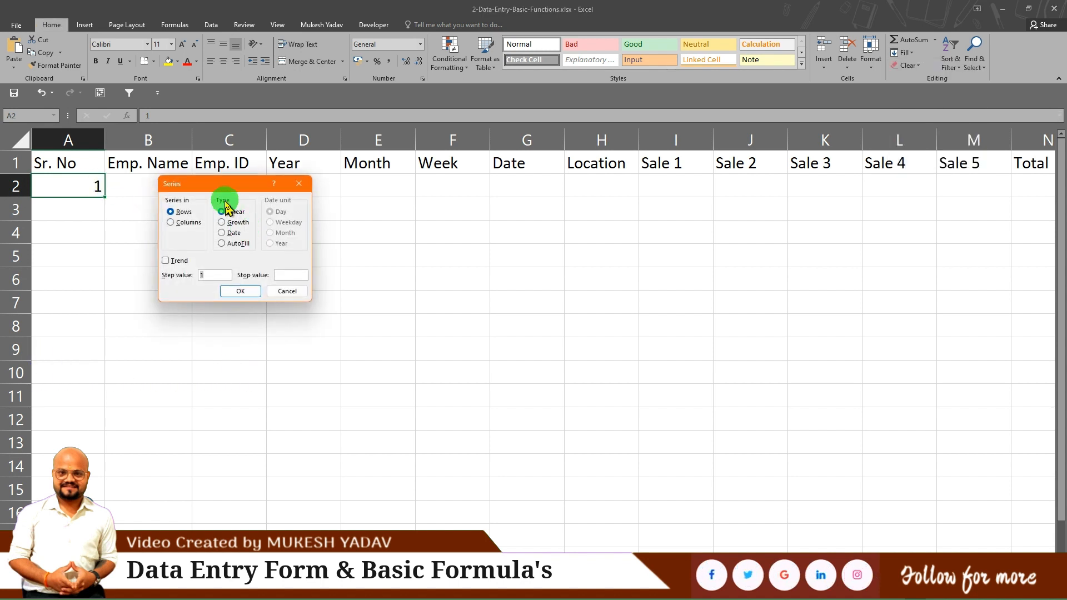
pyautogui.moveTo(217, 186); pyautogui.dragTo(193, 187)
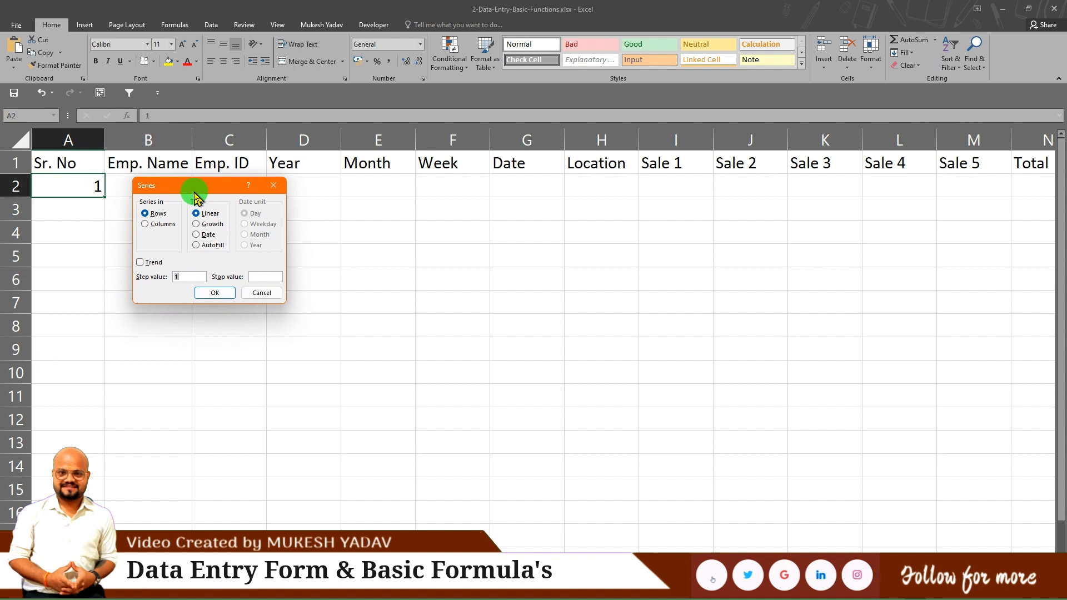
pyautogui.click(157, 224)
pyautogui.click(259, 276)
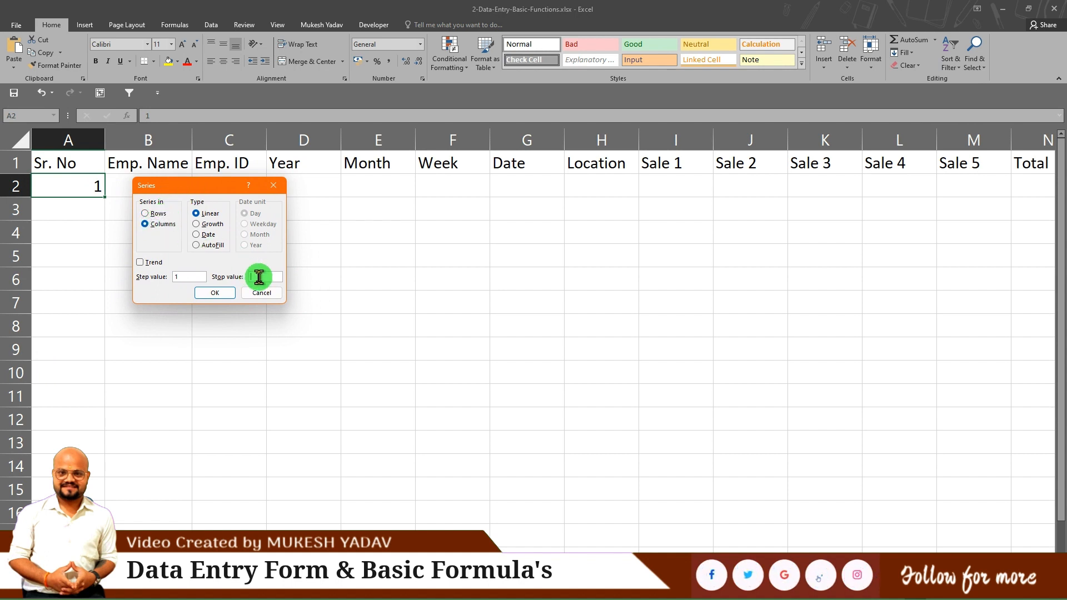
pyautogui.write('1000')
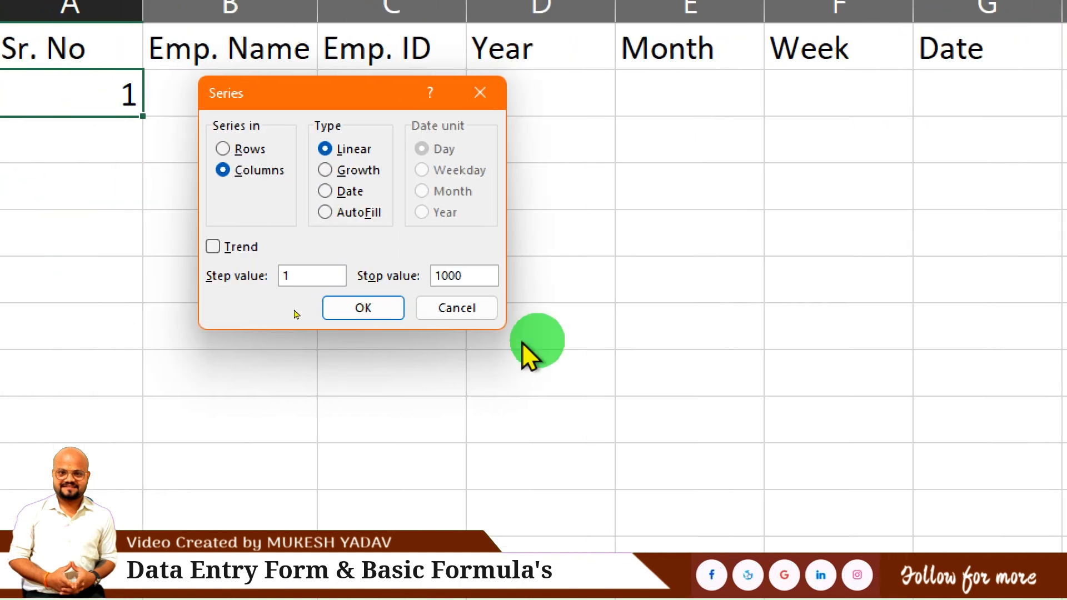
pyautogui.click(364, 308)
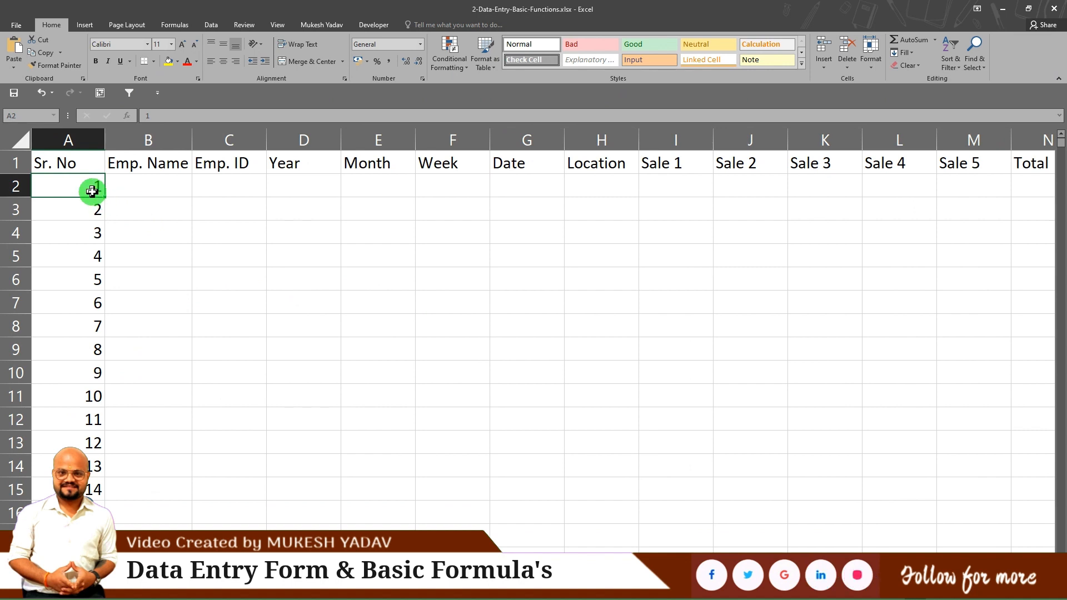
pyautogui.hotkey('ctrl', 'Down')
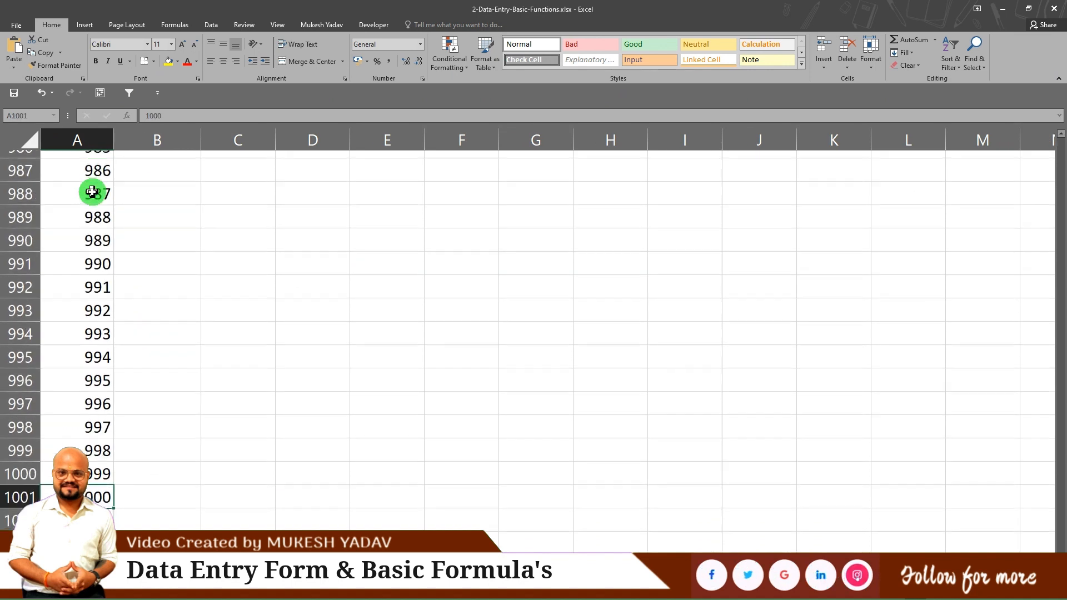
pyautogui.hotkey('ctrl', 'Up')
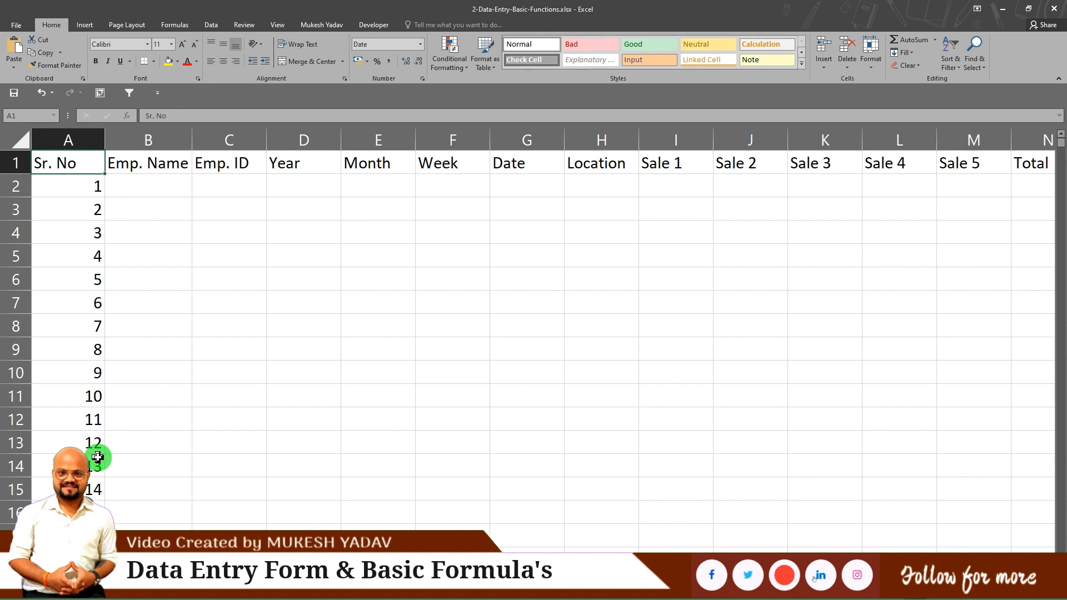
# Enter the first employee ID in C2 as the prefix Emp_ followed by a three-digit sequence number starting at one.
pyautogui.click(164, 191)
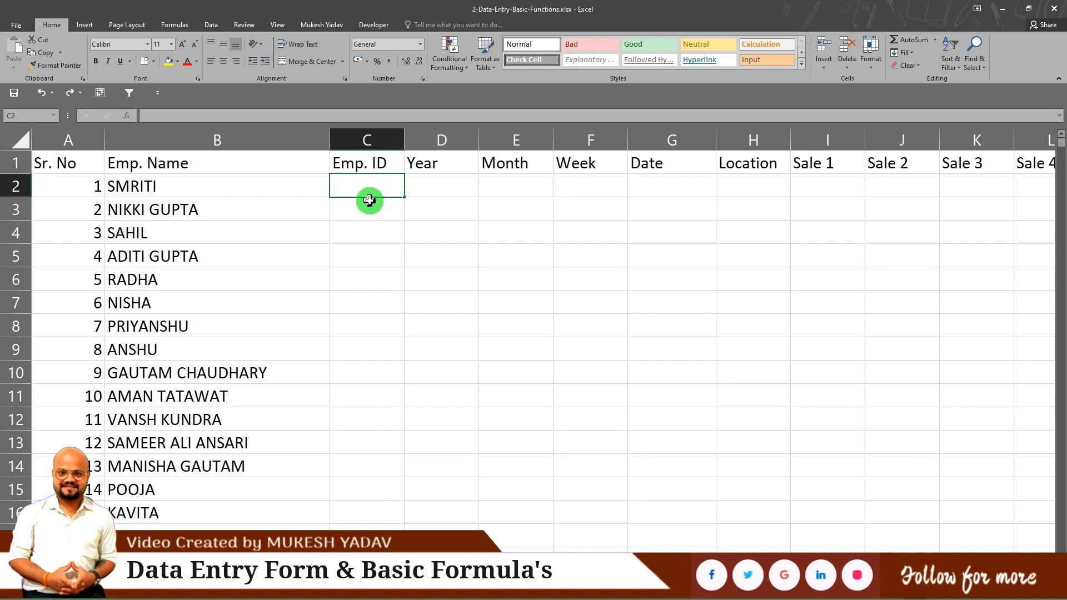
pyautogui.write('Emp_001')
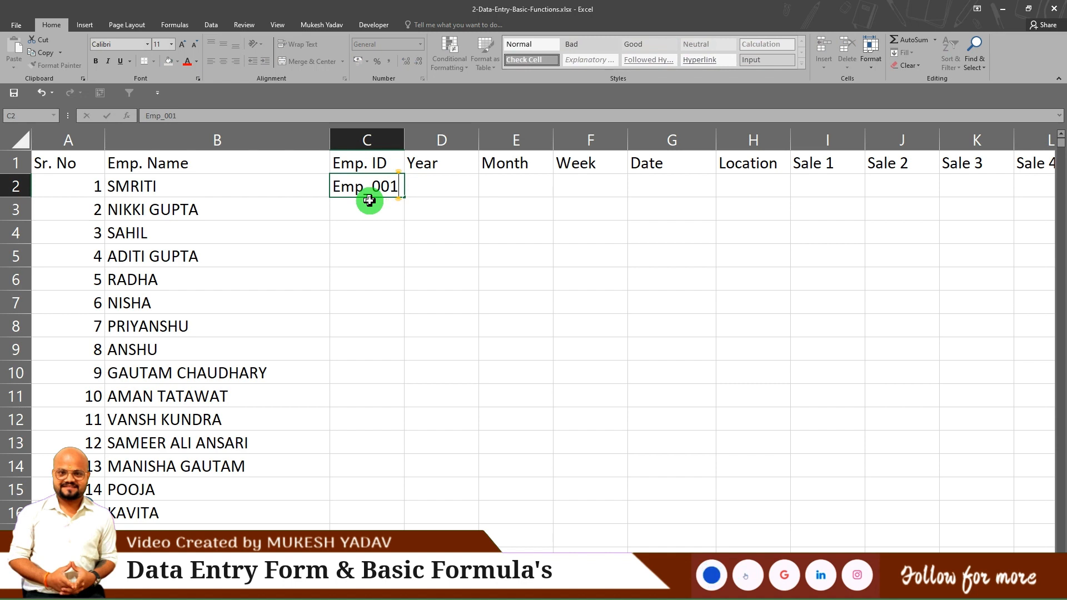
pyautogui.press('Return')
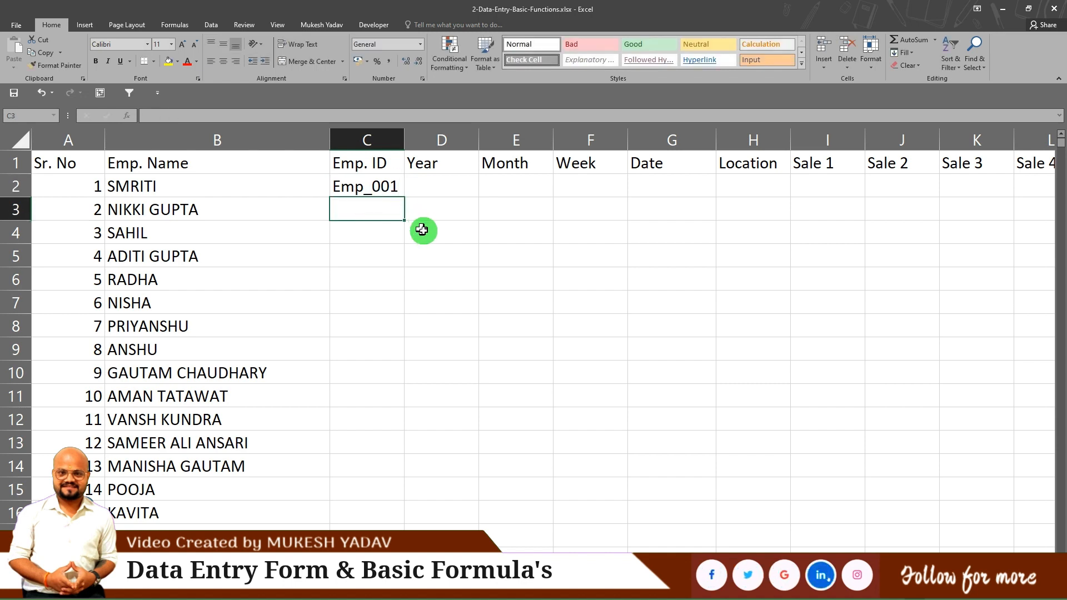
# Extend the employee ID from C2 as an incrementing series down column C to row 1001.
pyautogui.click(391, 185)
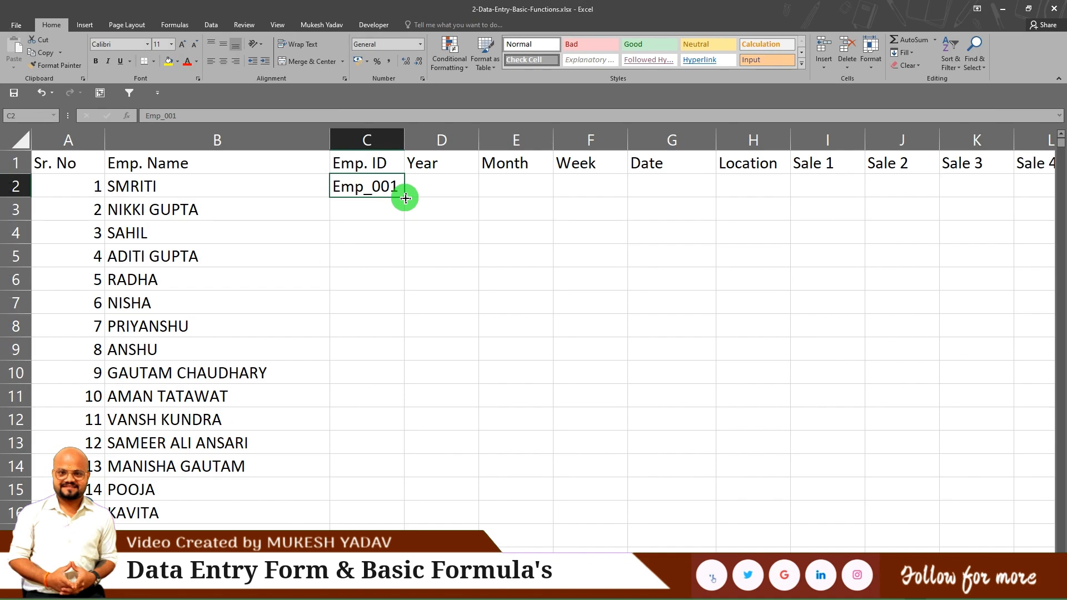
pyautogui.doubleClick(405, 197)
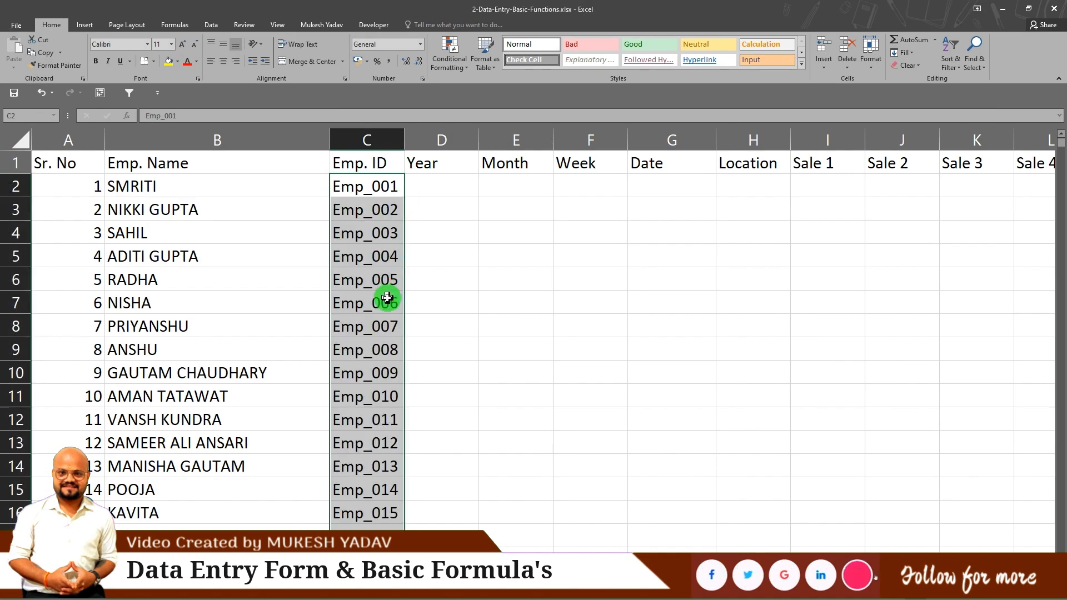
pyautogui.hotkey('ctrl', 'Down')
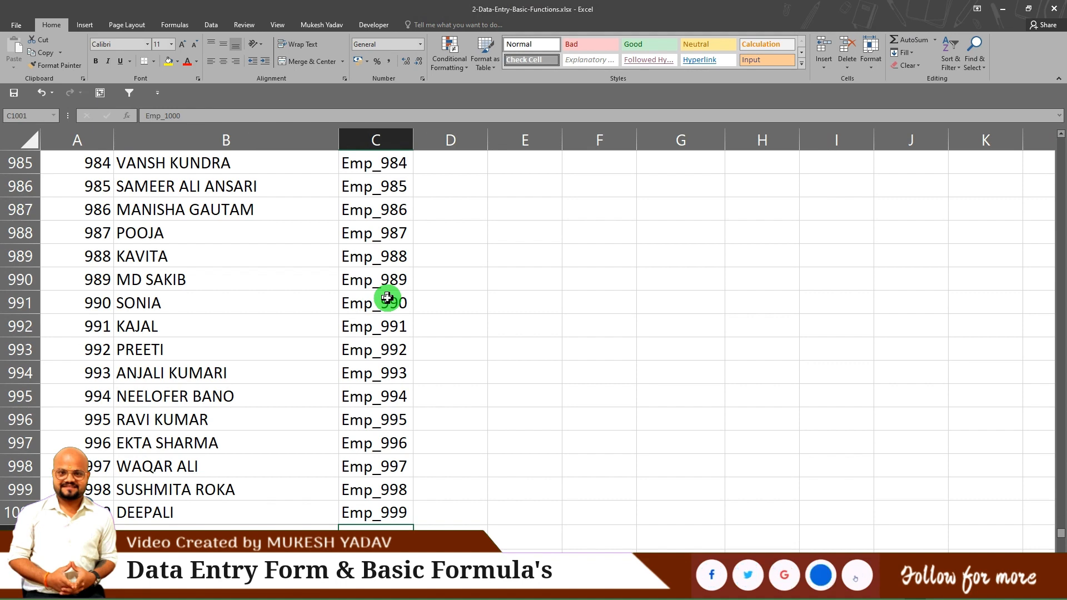
pyautogui.hotkey('ctrl', 'Up')
pyautogui.press('Down')
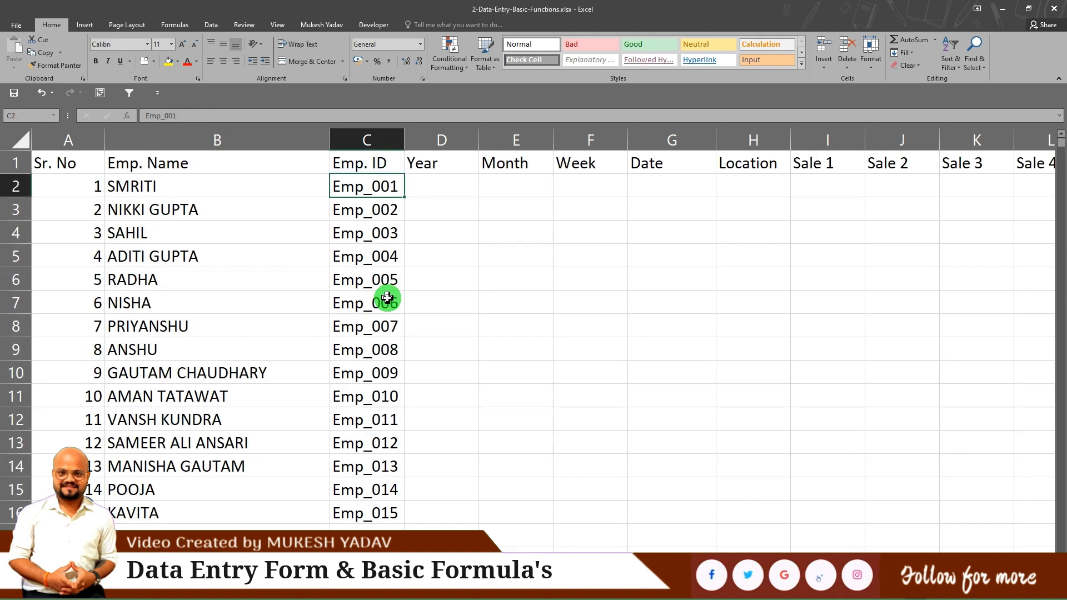
# Enter 2023 in D2 as the first record's year.
pyautogui.click(449, 185)
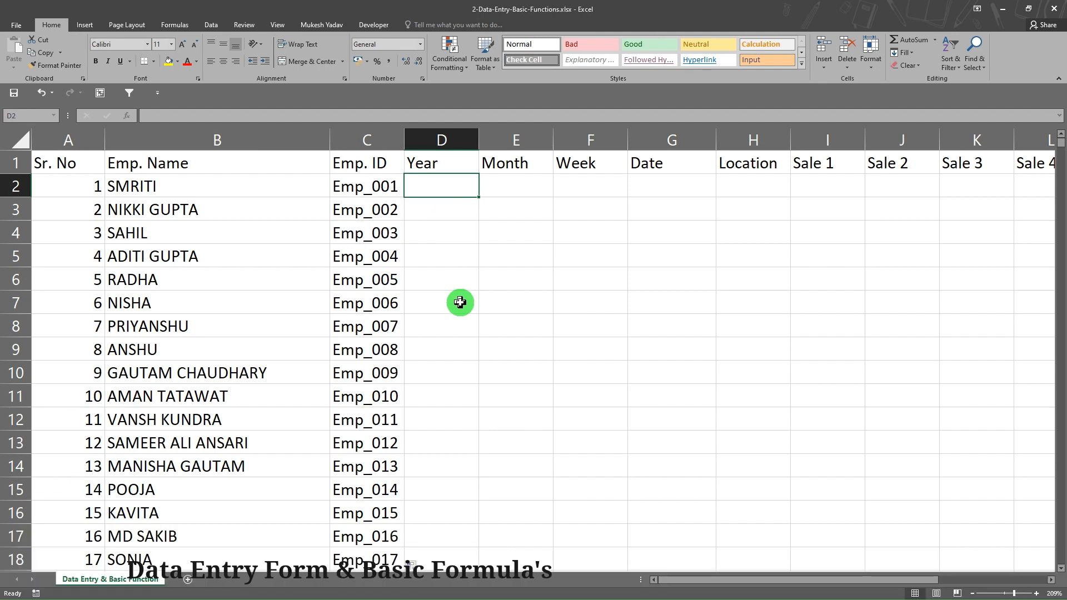
pyautogui.write('2023')
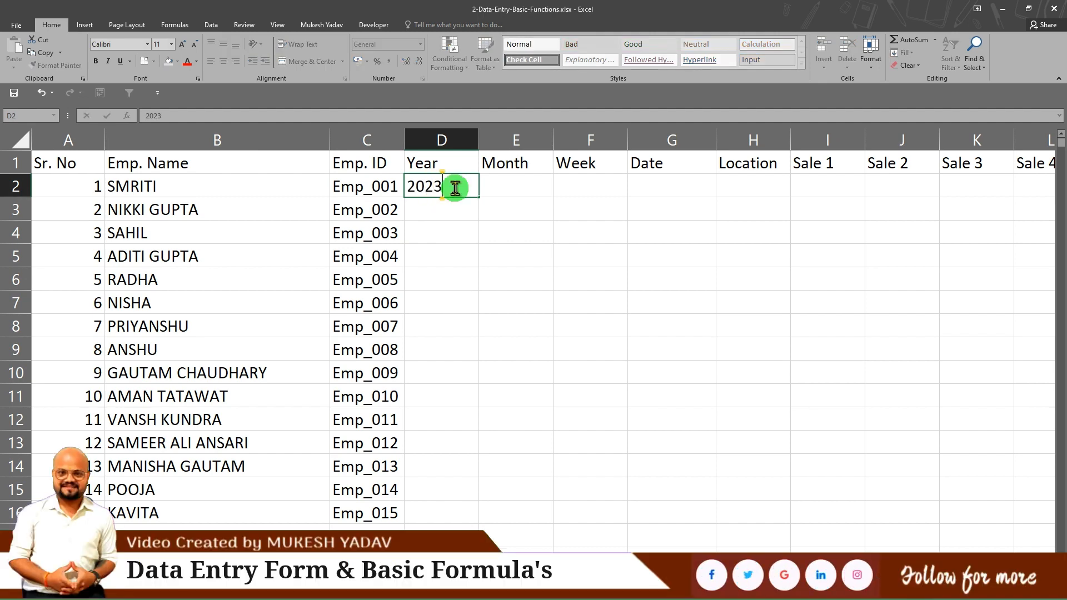
pyautogui.press('Return')
# Try copying 2023 from D2 down the Year column for all records, and undo the fill.
pyautogui.click(454, 188)
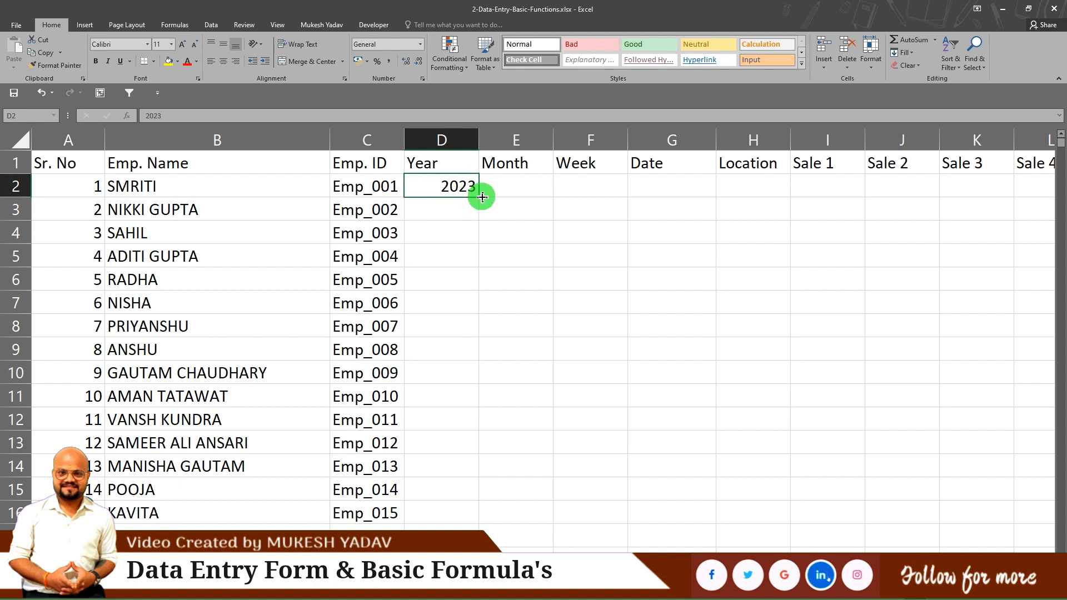
pyautogui.doubleClick(480, 197)
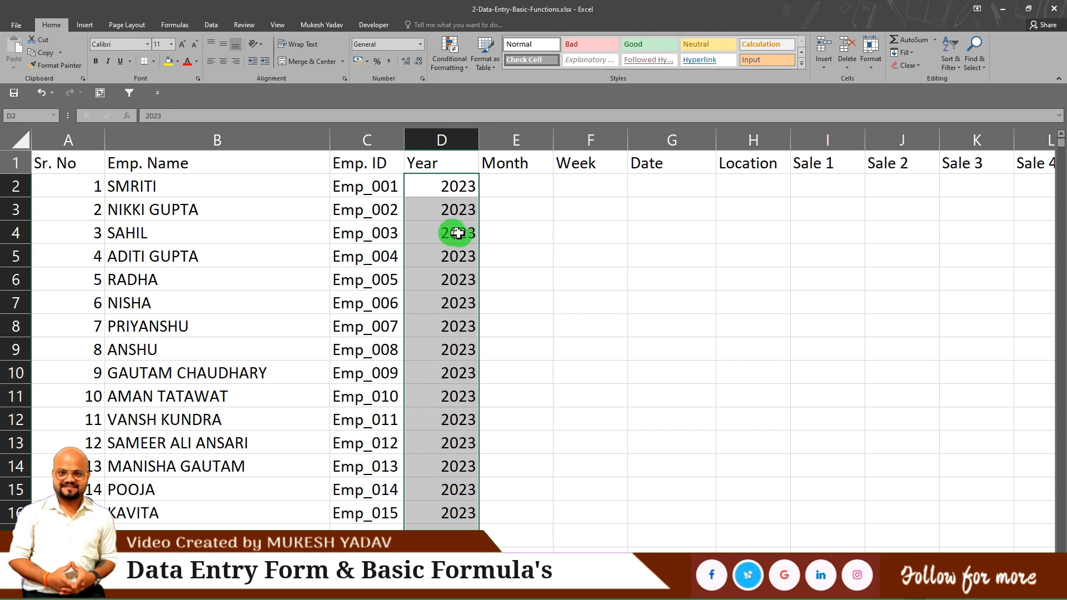
pyautogui.click(383, 191)
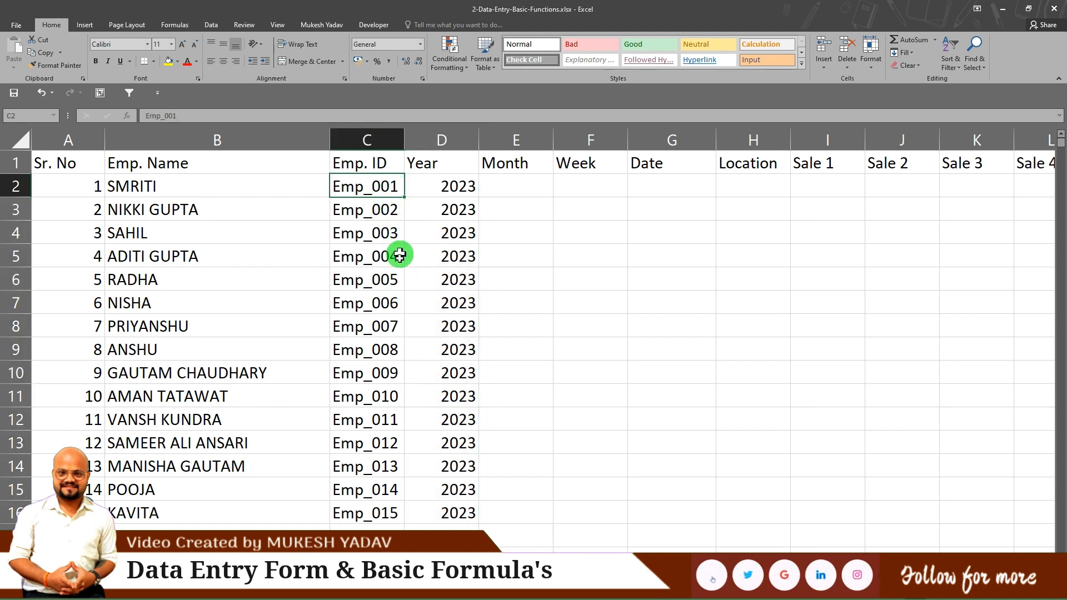
pyautogui.click(466, 190)
pyautogui.click(449, 209)
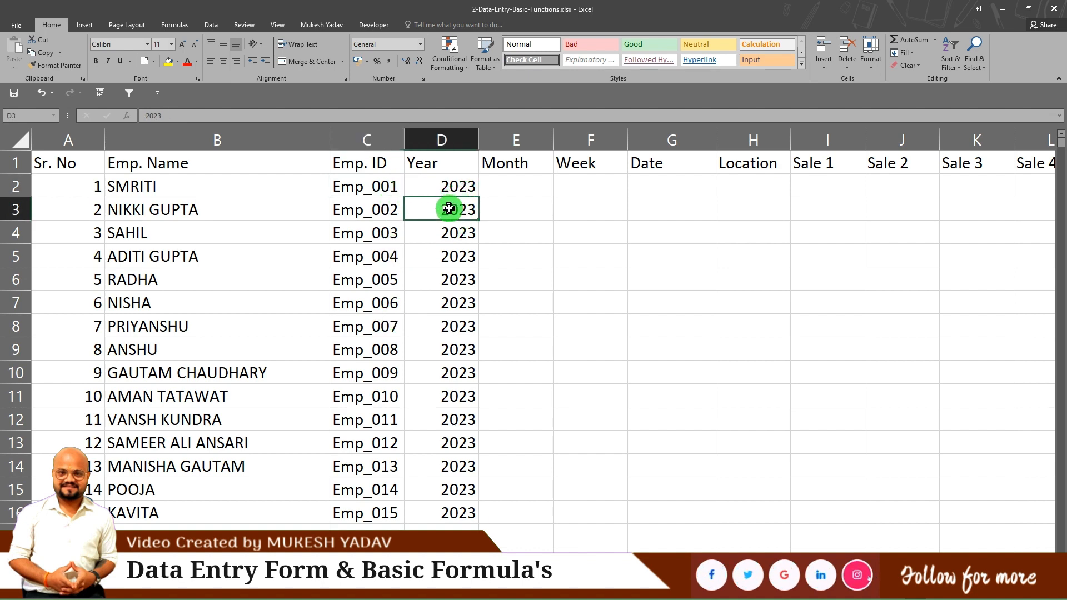
pyautogui.hotkey('ctrl', 'shift', 'Down')
pyautogui.hotkey('ctrl', 'z')
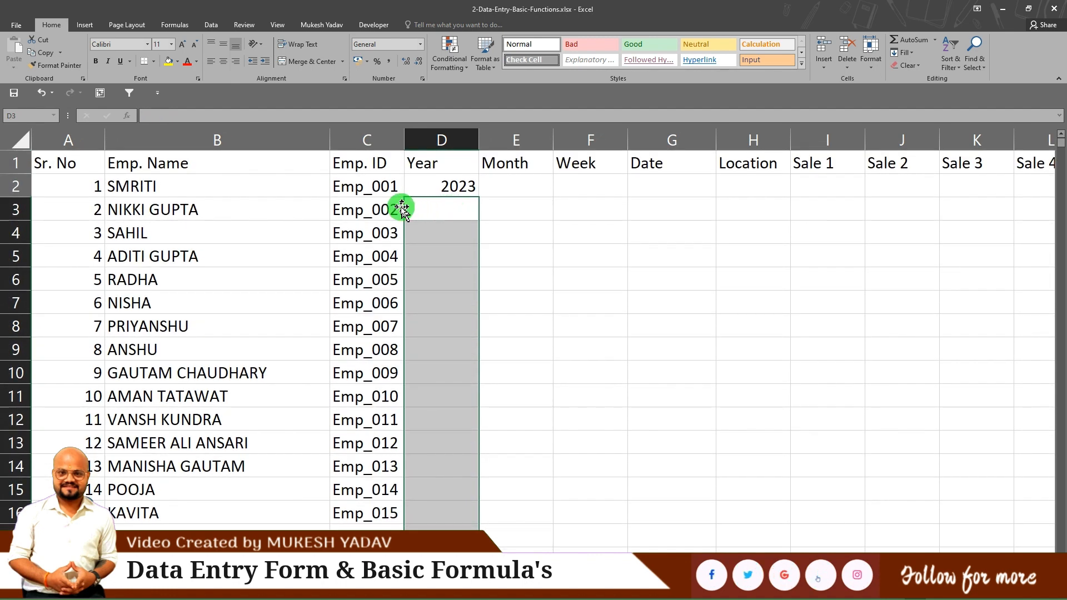
# Try filling the year from D2 down to D7 as plain copies, and undo that fill.
pyautogui.click(378, 209)
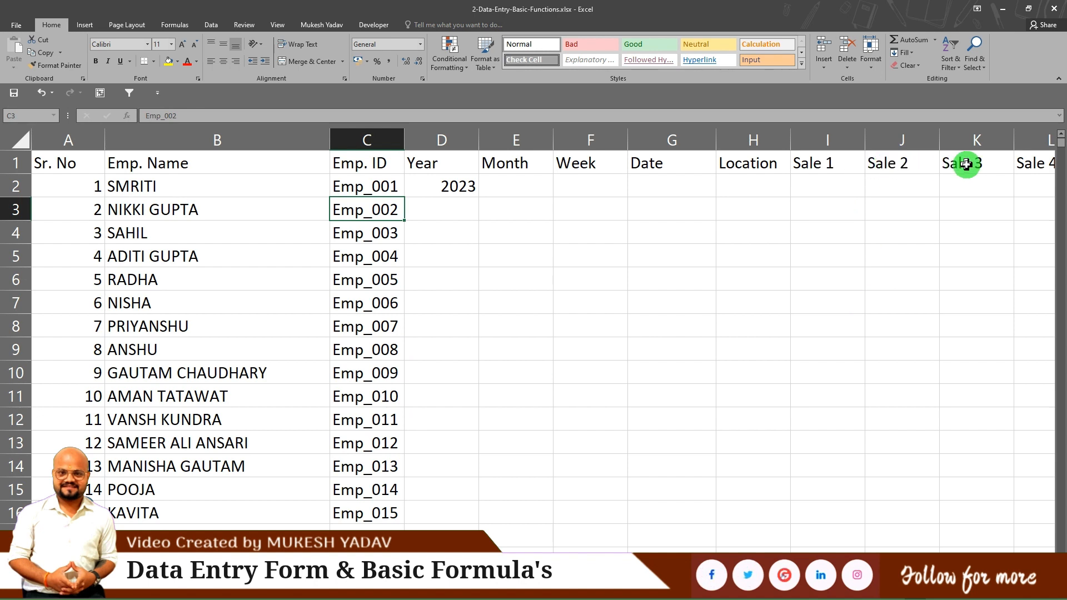
pyautogui.click(460, 183)
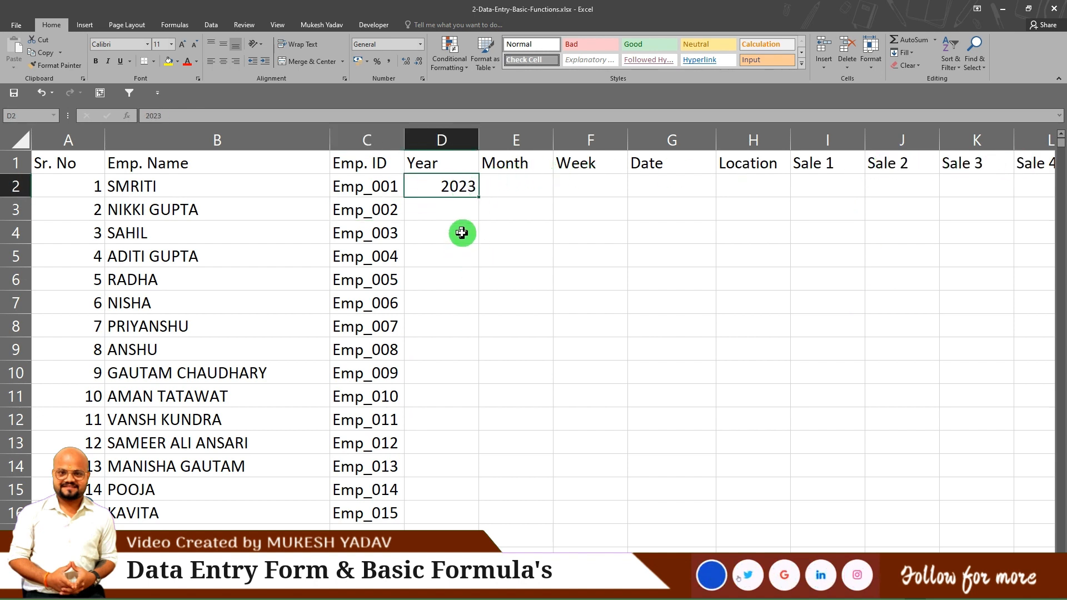
pyautogui.moveTo(477, 197); pyautogui.dragTo(471, 304)
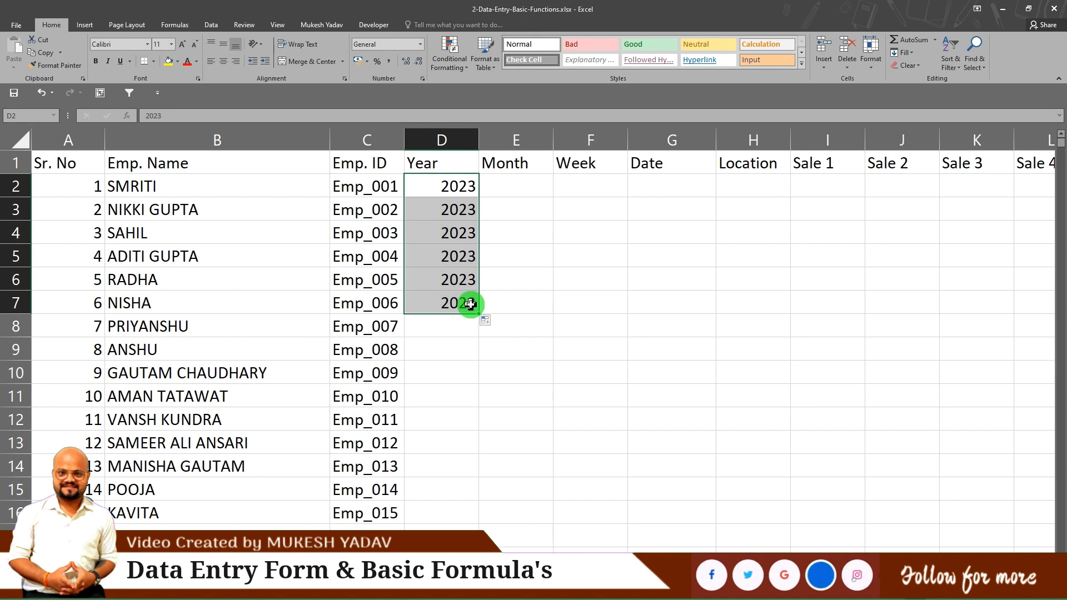
pyautogui.hotkey('ctrl', 'z')
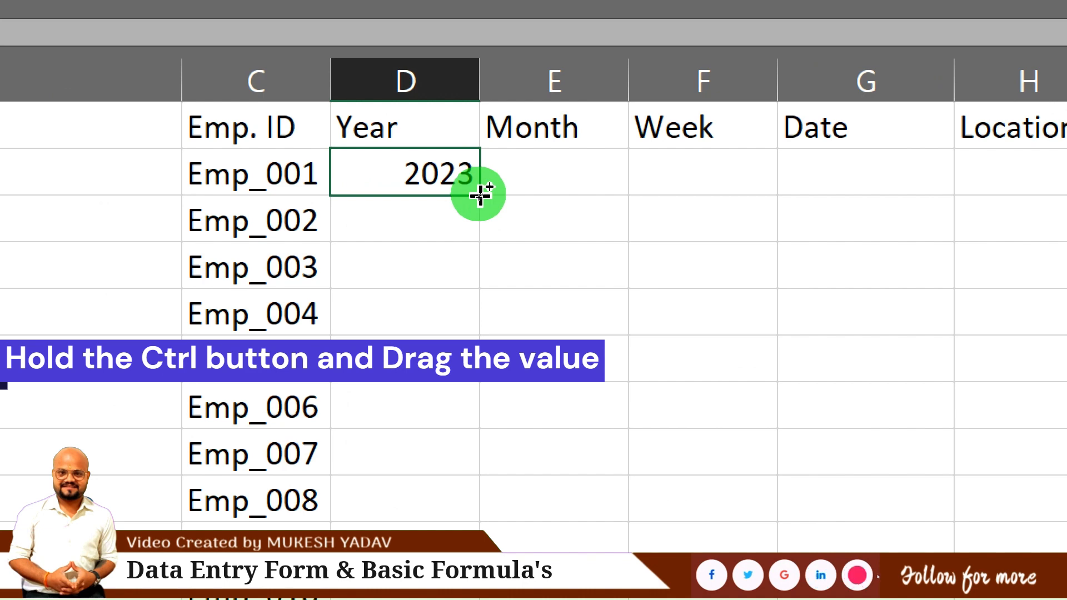
# Try filling an incrementing year series from D2 down to D11, and undo the series.
pyautogui.moveTo(480, 196); pyautogui.dragTo(474, 464)
pyautogui.moveTo(474, 409); pyautogui.dragTo(474, 409)
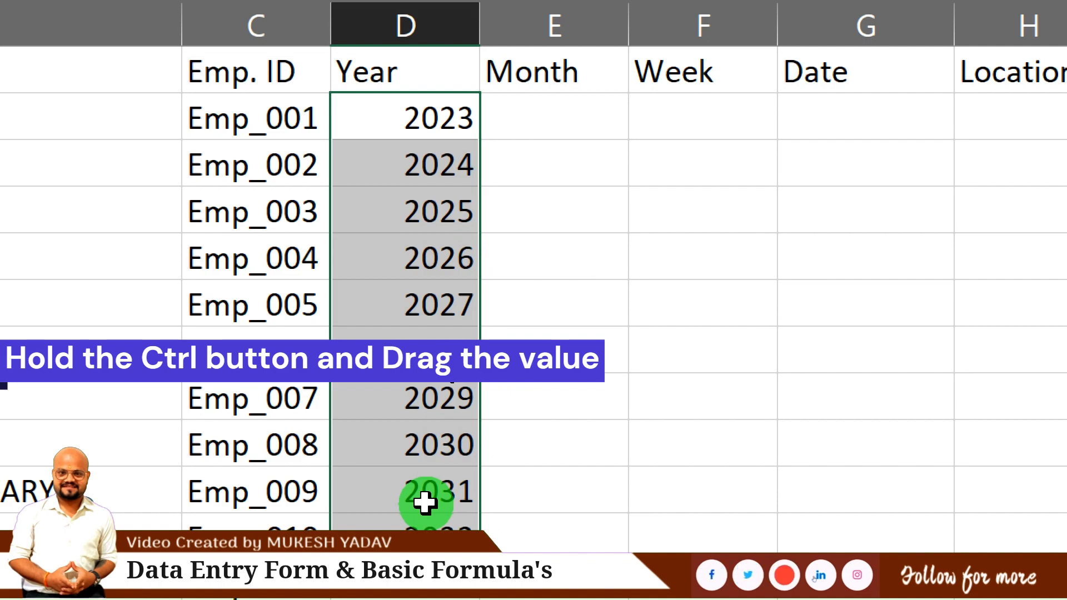
pyautogui.hotkey('ctrl', '-')
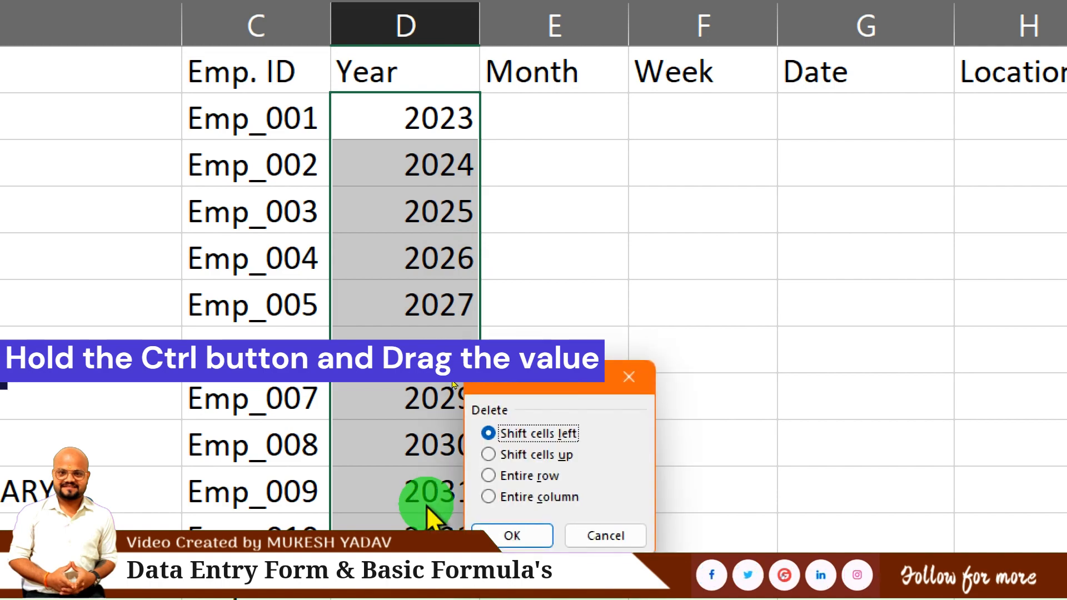
pyautogui.press('Escape')
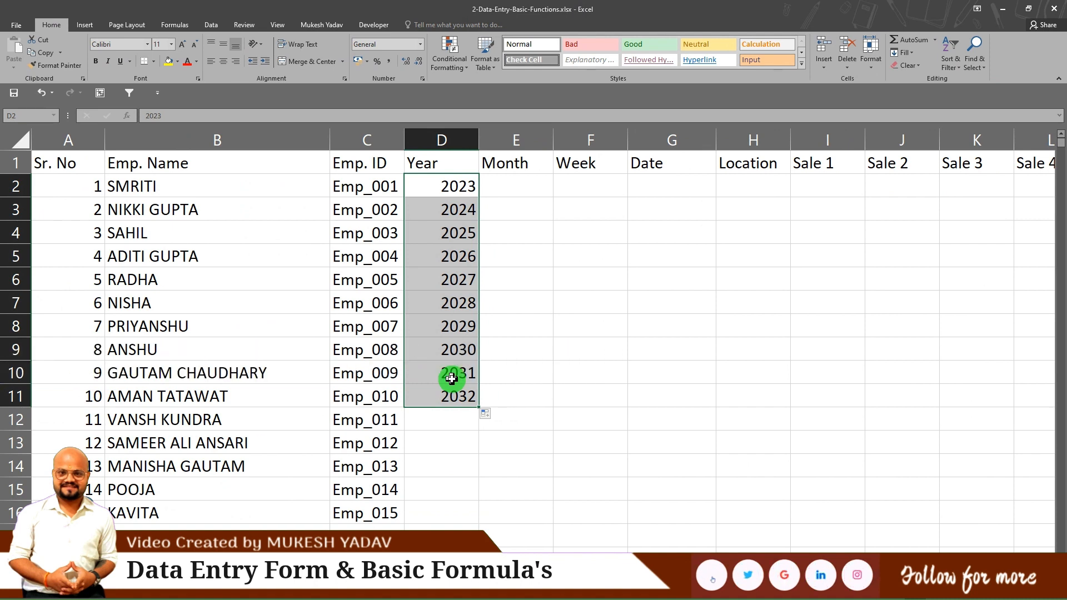
pyautogui.hotkey('ctrl', 'z')
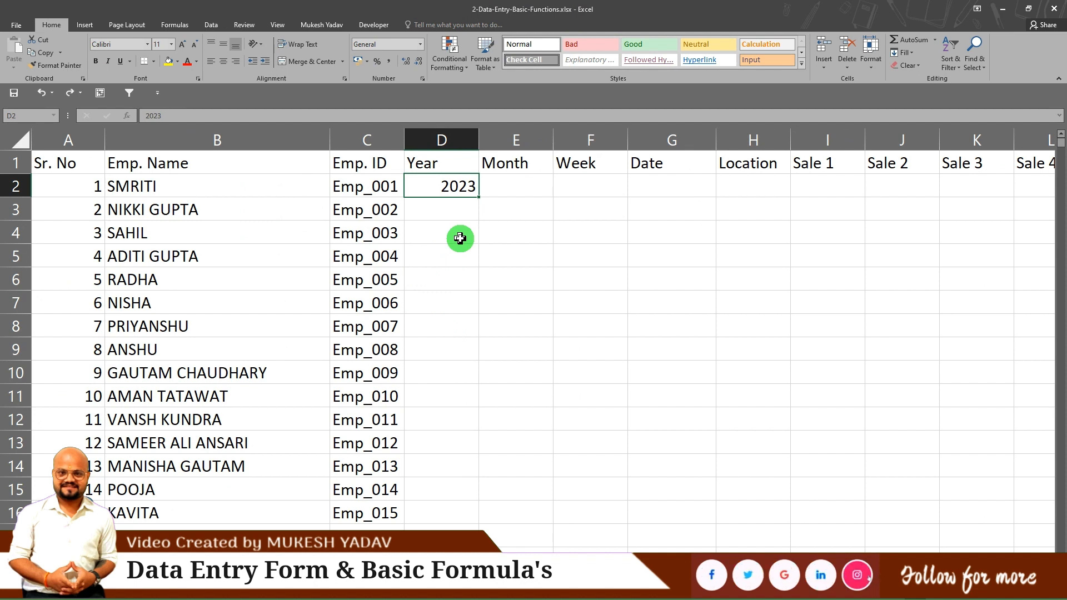
# Copy 2023 from D2 unchanged down the Year column alongside all employee records.
pyautogui.doubleClick(481, 200)
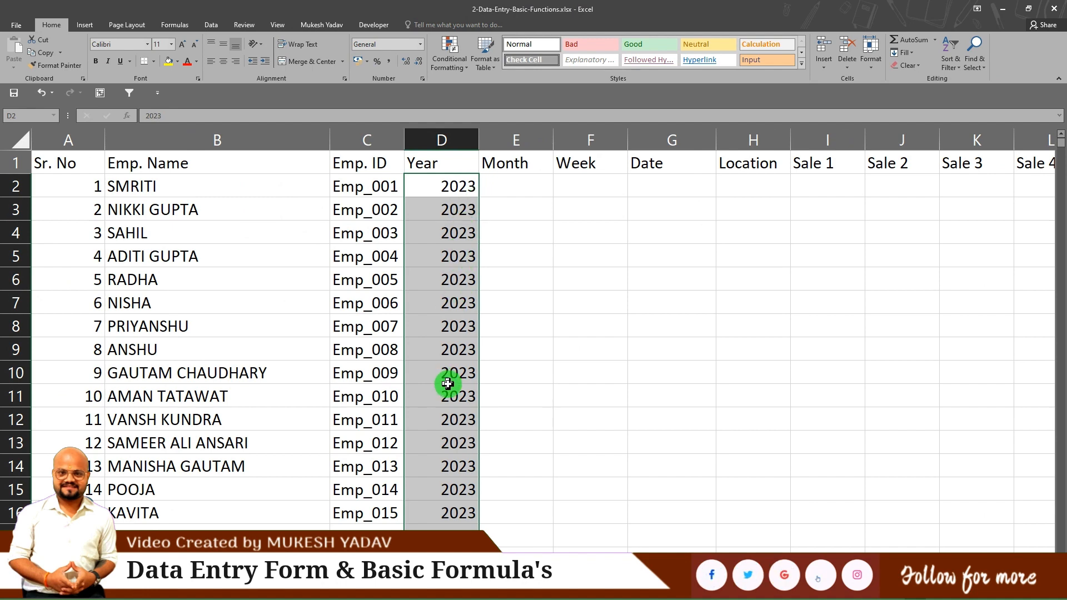
# Enter Jan in E2 as the first record's month.
pyautogui.click(513, 190)
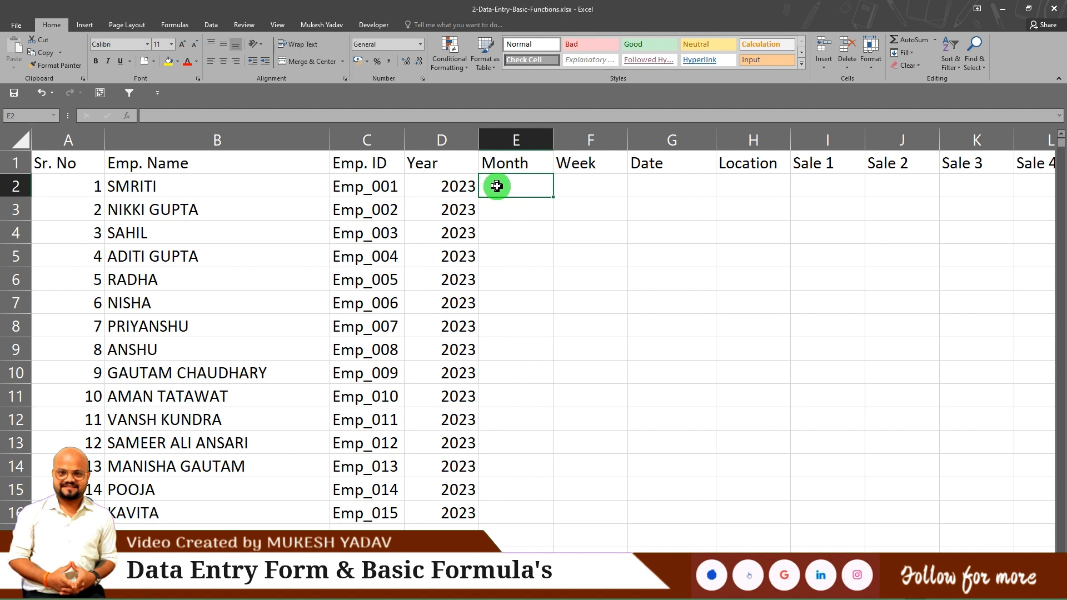
pyautogui.write('Jau')
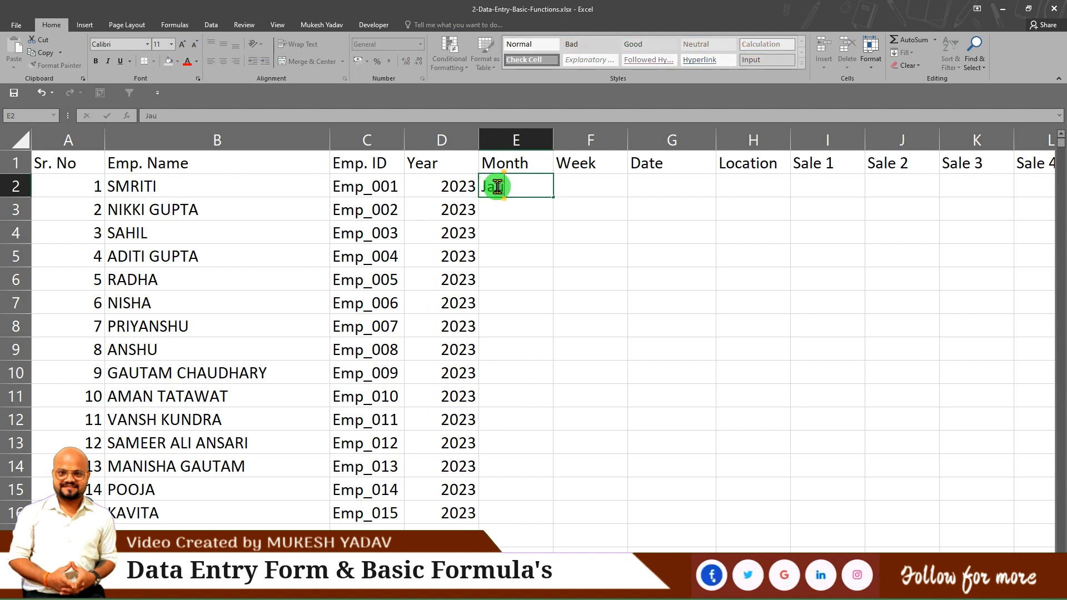
pyautogui.press('BackSpace')
pyautogui.press('Return')
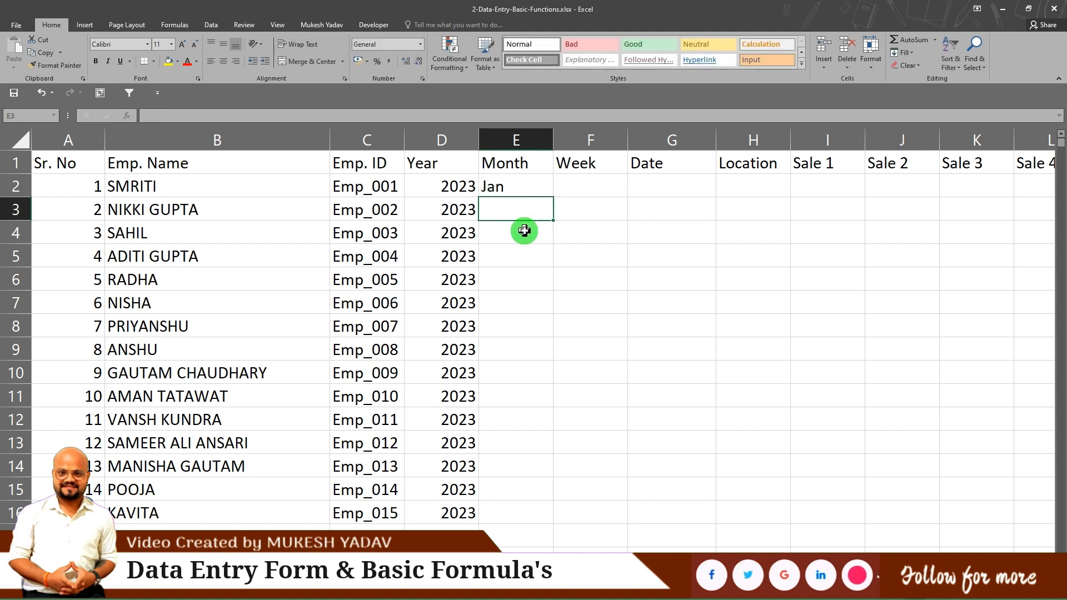
# Try extending the month from E2 as a series to May in E6, and clear E3:E6 again.
pyautogui.click(528, 192)
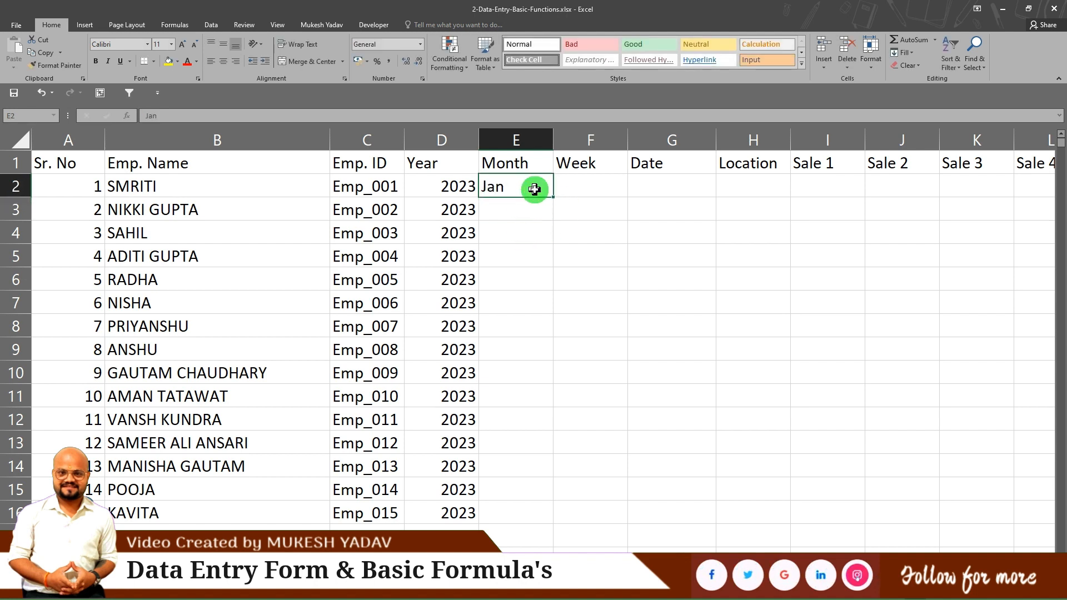
pyautogui.moveTo(553, 197); pyautogui.dragTo(535, 296)
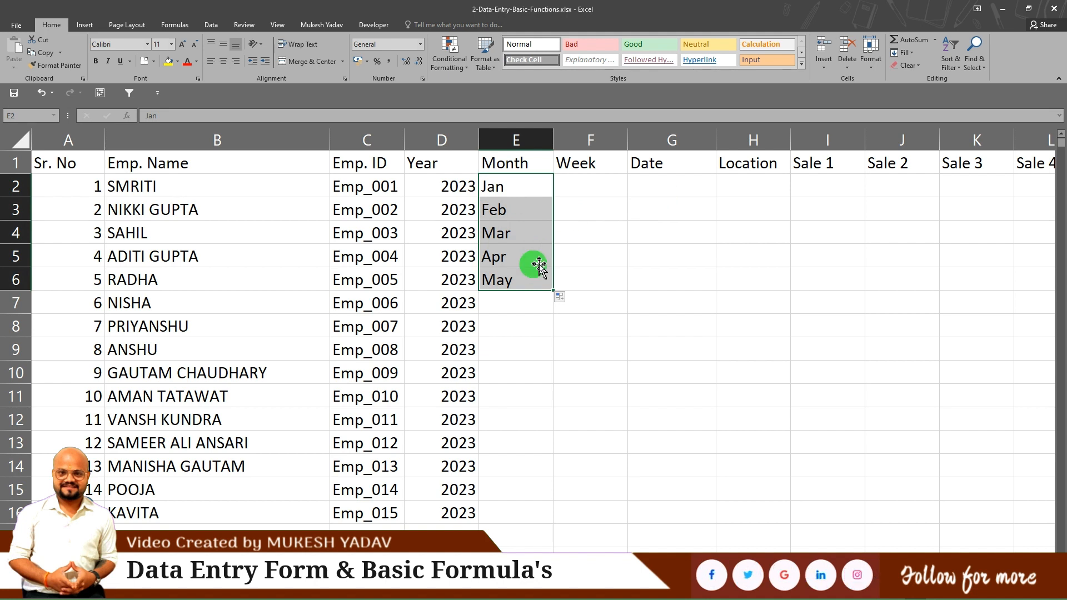
pyautogui.click(515, 190)
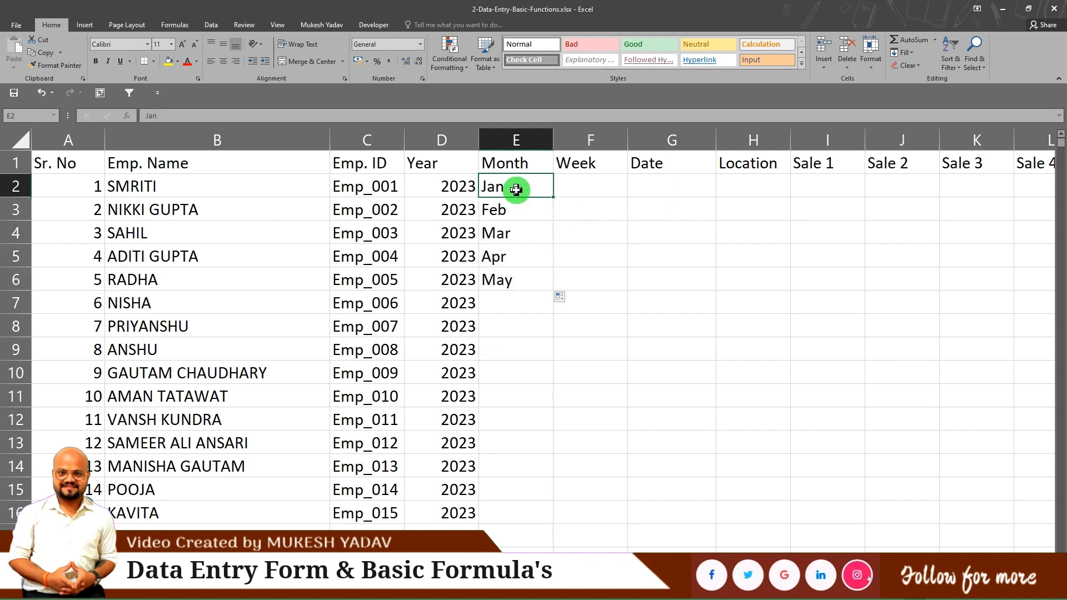
pyautogui.moveTo(525, 206); pyautogui.dragTo(514, 281)
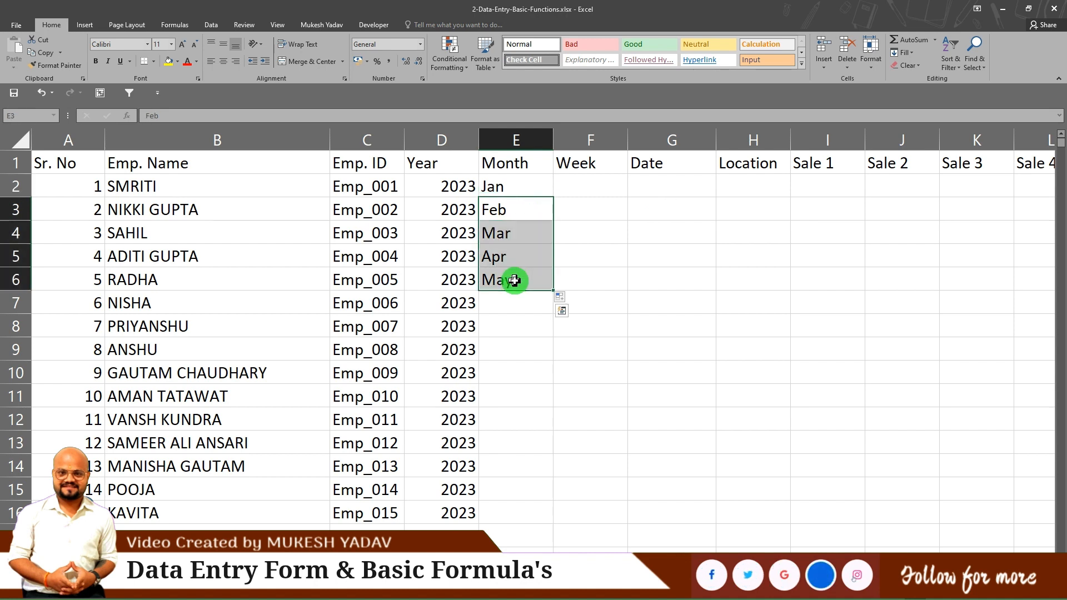
pyautogui.press('Delete')
pyautogui.click(547, 188)
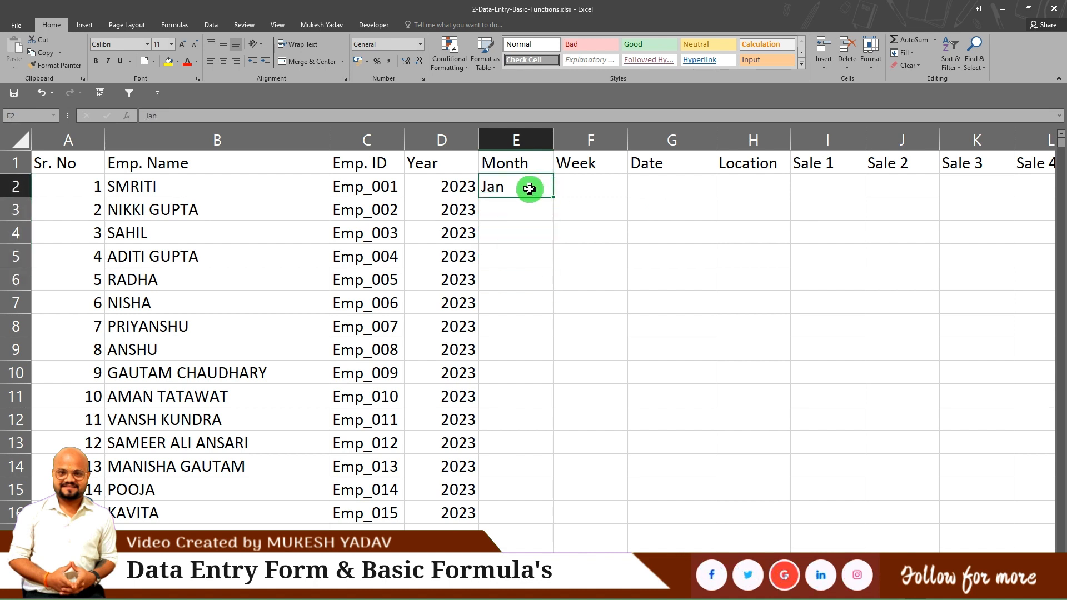
# Enter Monday in F2 as the first record's weekday.
pyautogui.click(579, 186)
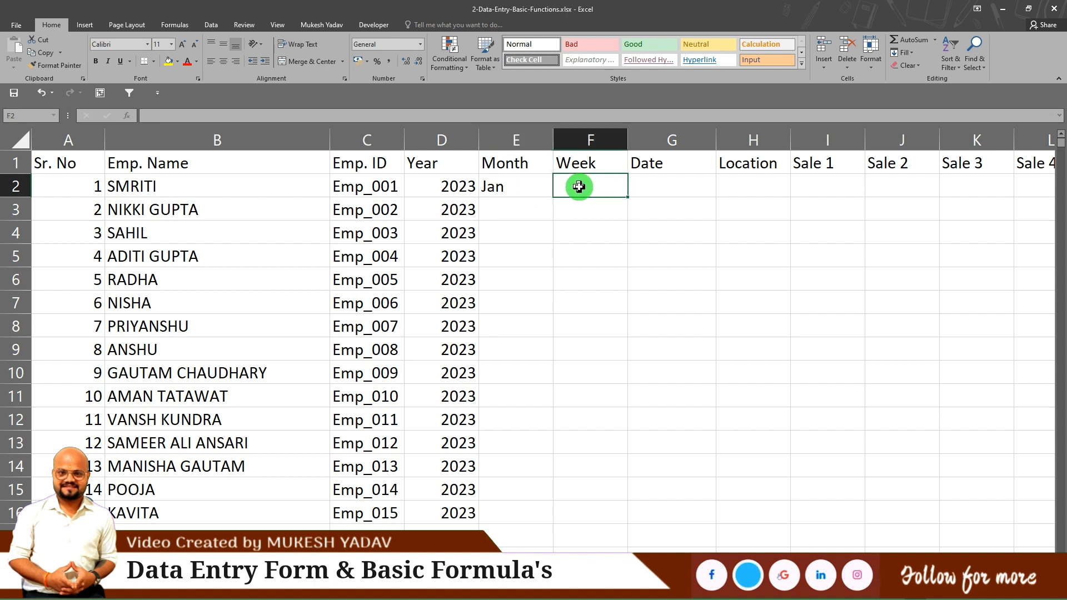
pyautogui.write('Monday')
pyautogui.press('Tab')
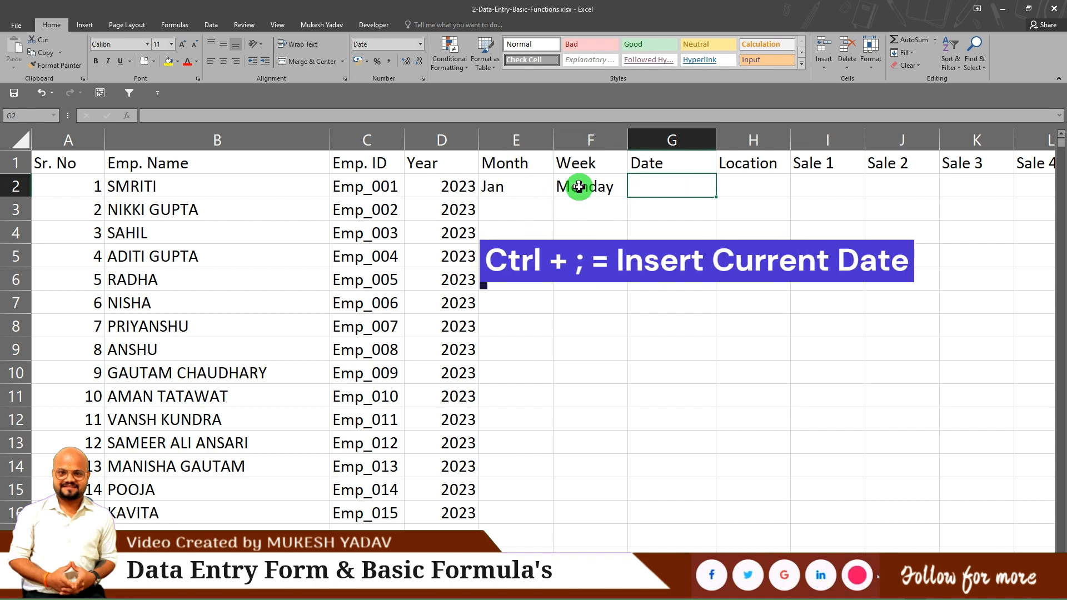
# Insert the current date in G2 and edit its day and month to make it 01-01-2023.
pyautogui.hotkey('ctrl', ';')
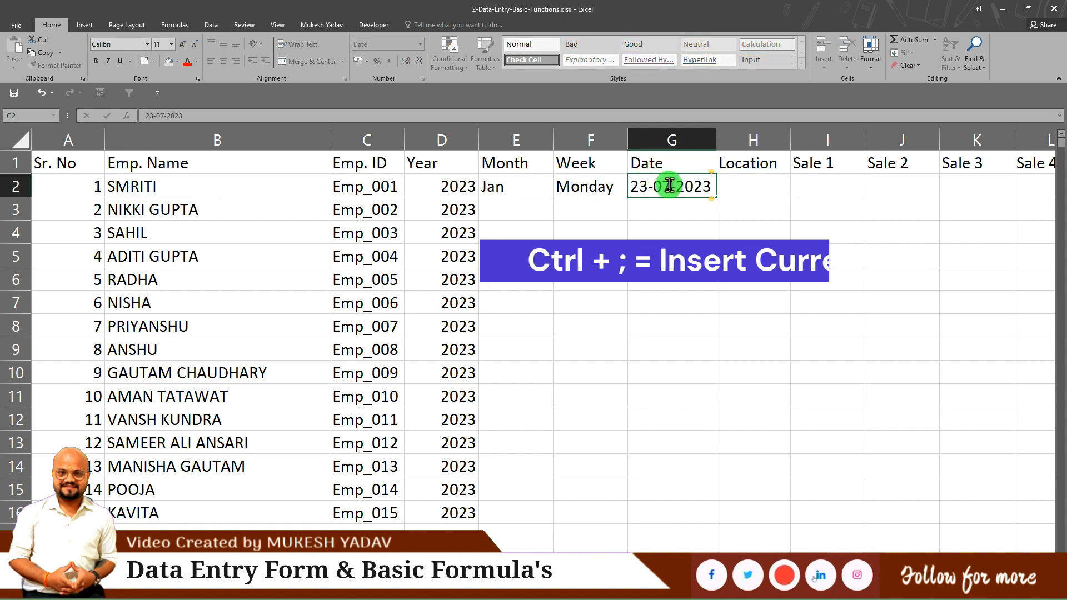
pyautogui.moveTo(669, 185); pyautogui.dragTo(665, 185)
pyautogui.write('1')
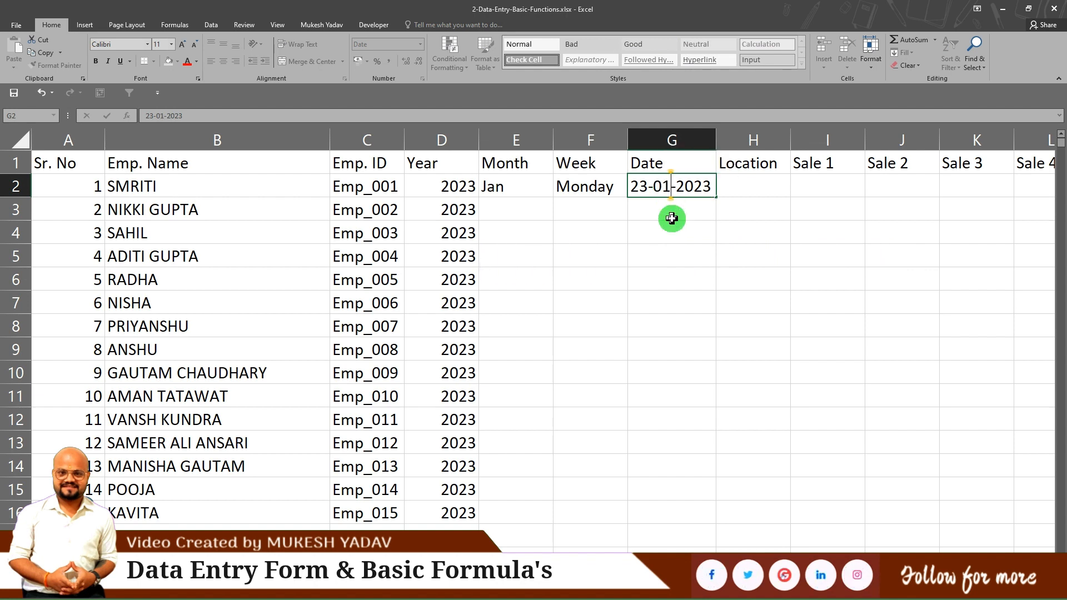
pyautogui.moveTo(631, 186); pyautogui.dragTo(633, 187)
pyautogui.write('01')
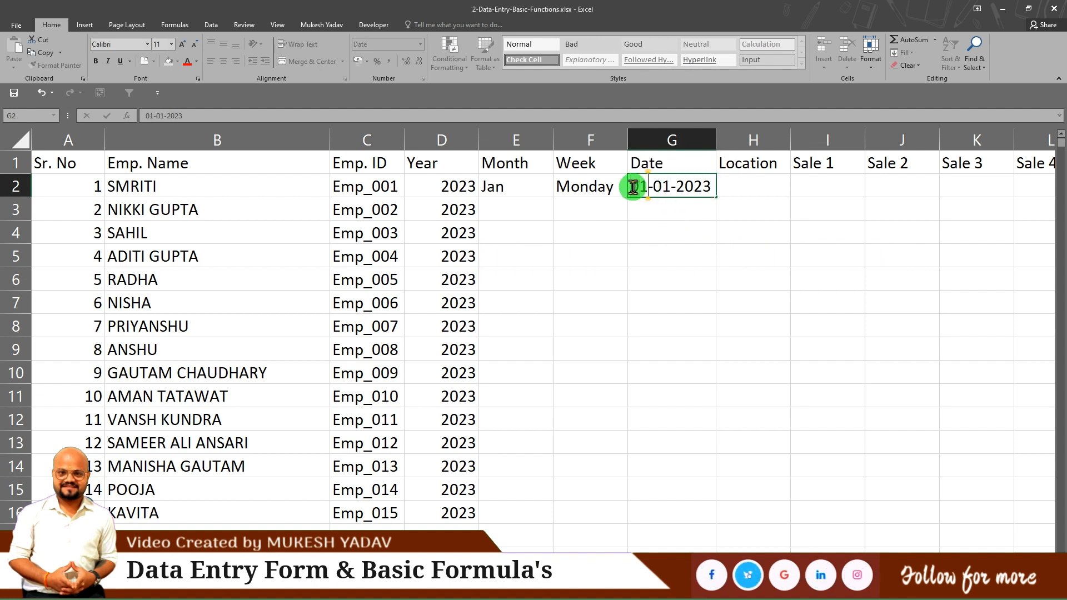
pyautogui.press('Return')
pyautogui.click(671, 186)
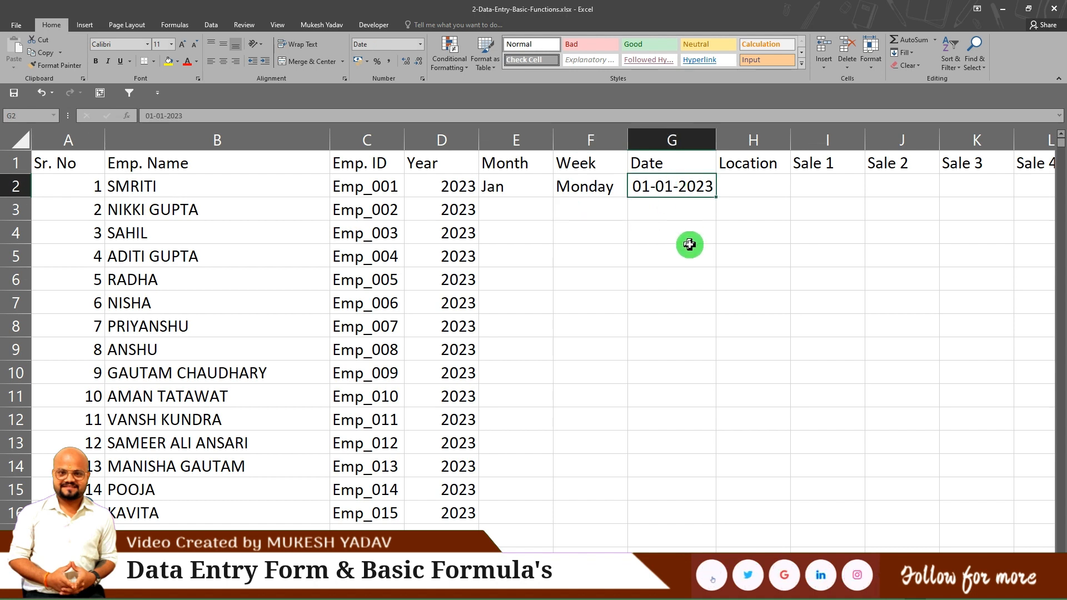
# Enter the locations South, West and North in H2 through H4.
pyautogui.click(743, 192)
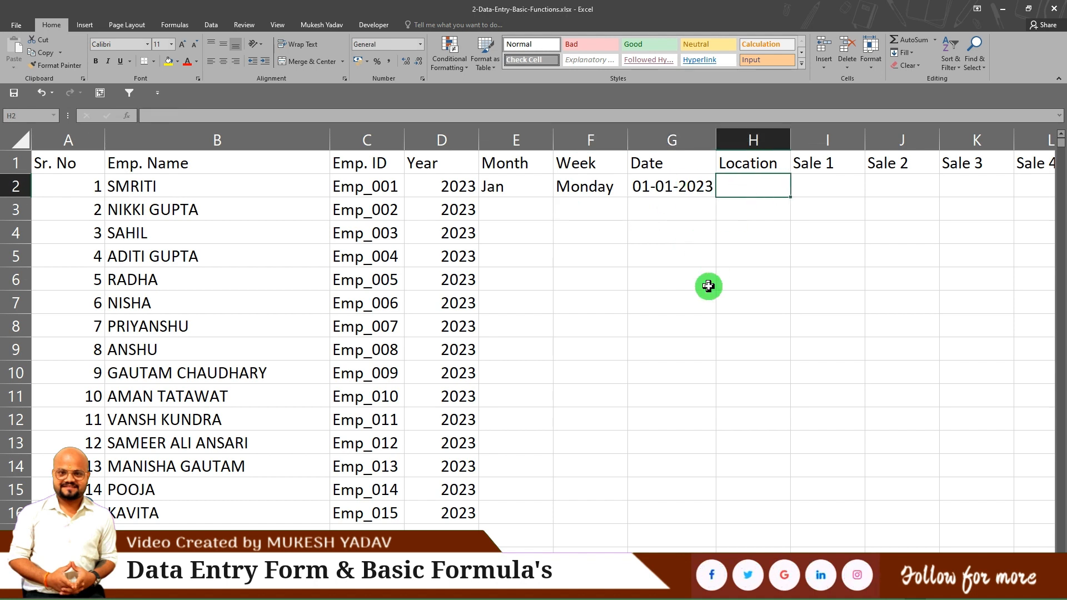
pyautogui.write('South')
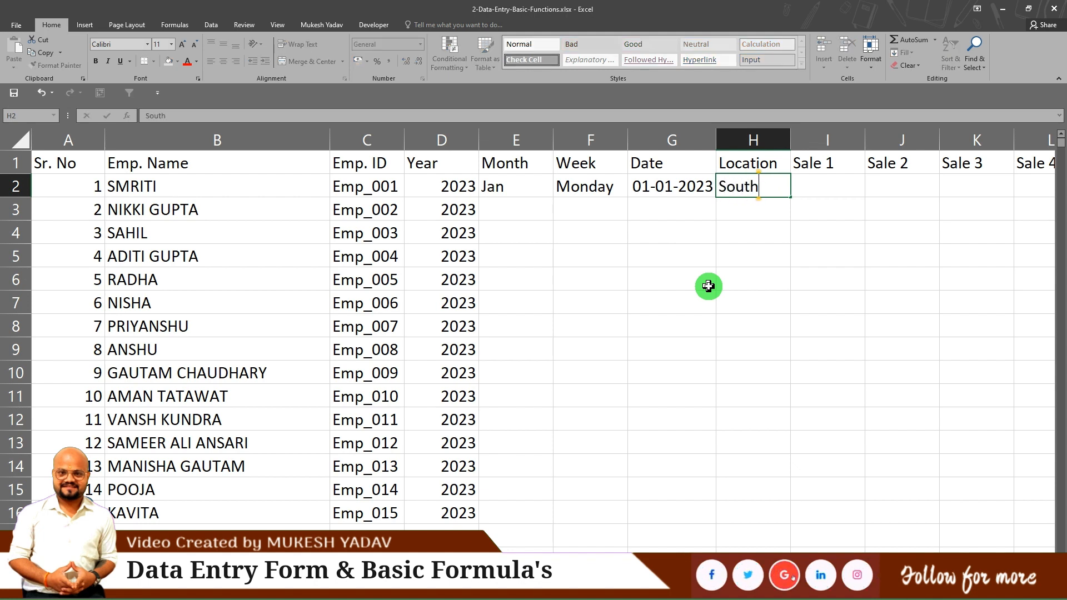
pyautogui.press('Return')
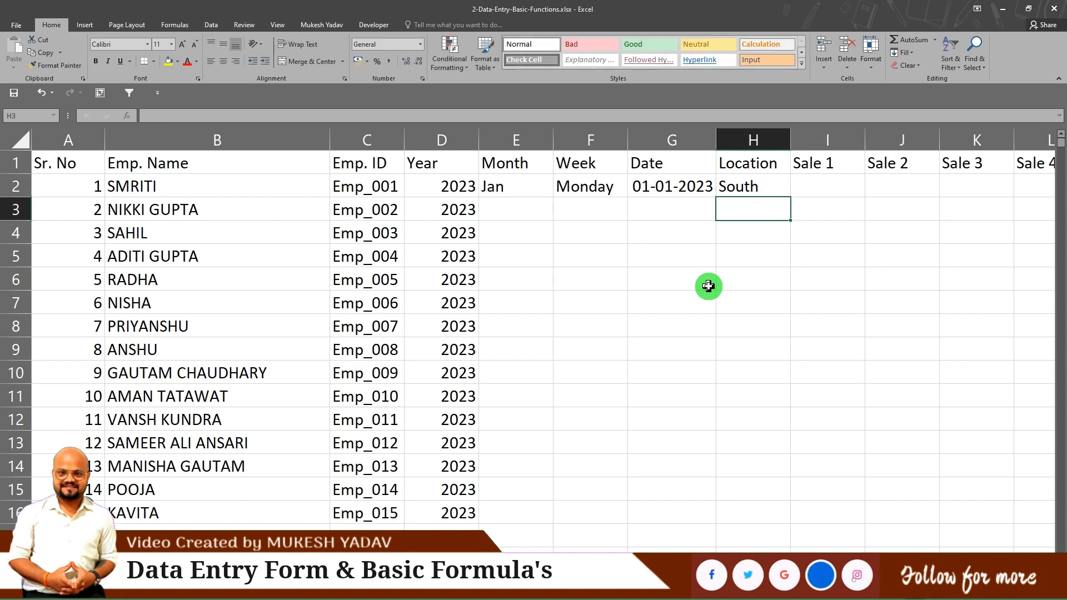
pyautogui.write('West')
pyautogui.press('Return')
pyautogui.write('No')
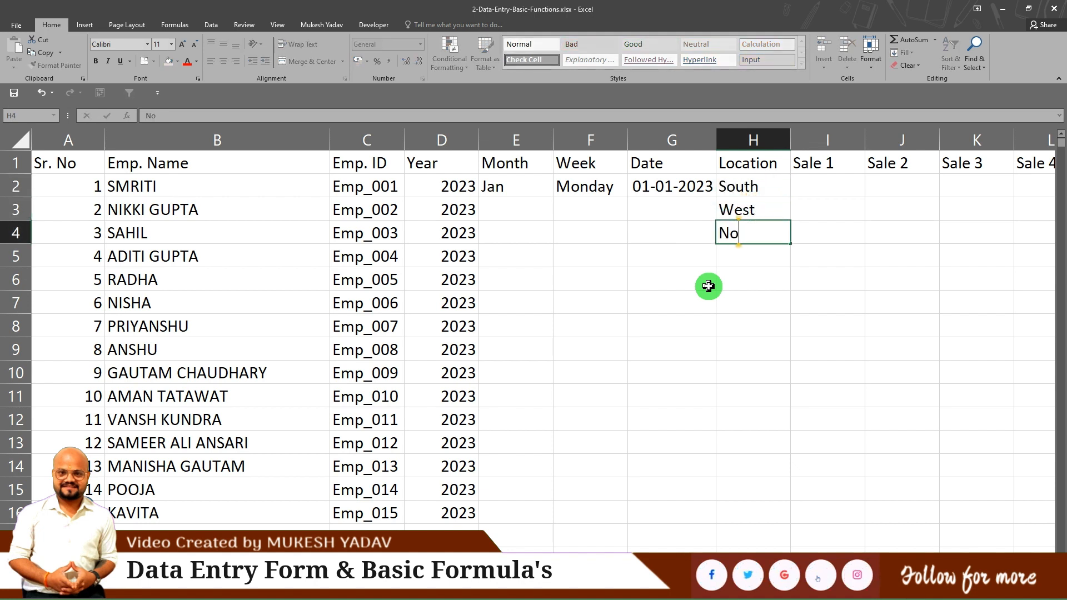
pyautogui.write('tth')
pyautogui.press('Return')
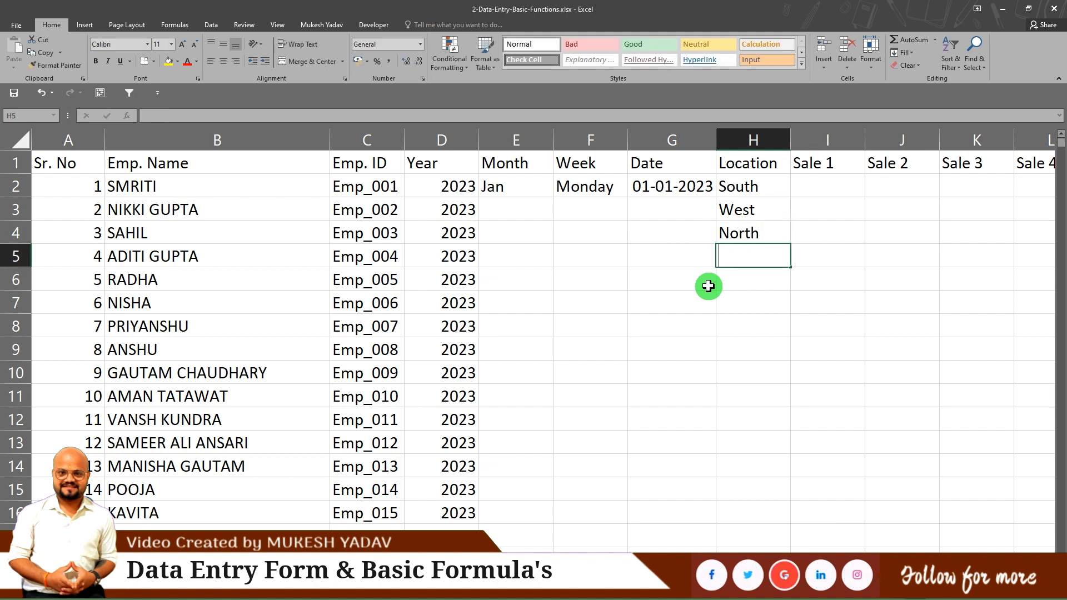
# Enter East in H5 as the fourth location.
pyautogui.write('East')
pyautogui.press('Return')
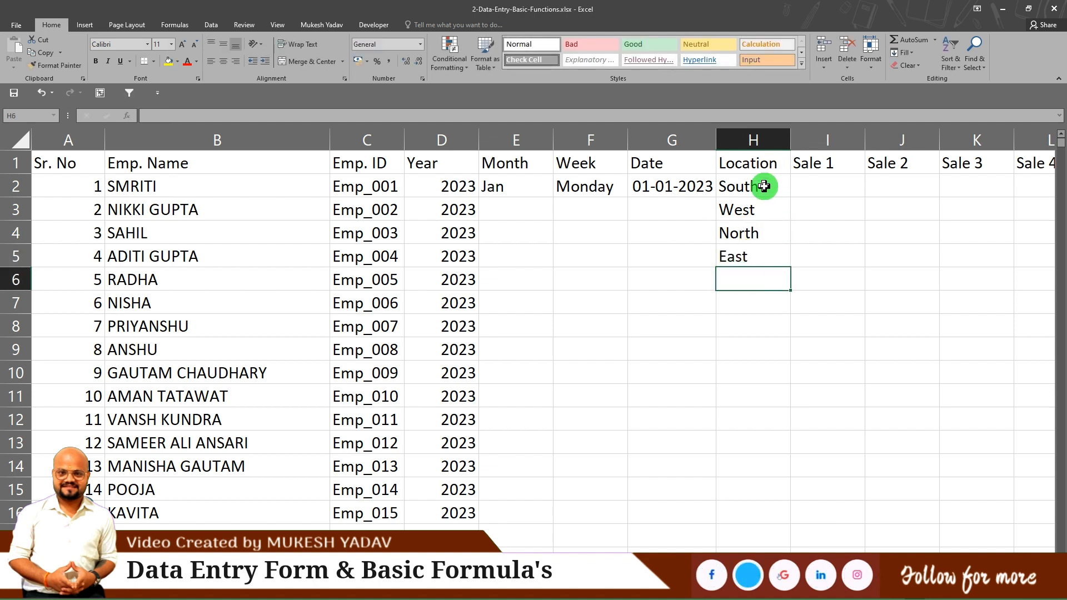
pyautogui.moveTo(765, 186); pyautogui.dragTo(756, 259)
# Extend the month, weekday and date series from E2:G2 down to row 5 and autofit the Week column's width.
pyautogui.moveTo(505, 189); pyautogui.dragTo(702, 265)
pyautogui.click(751, 295)
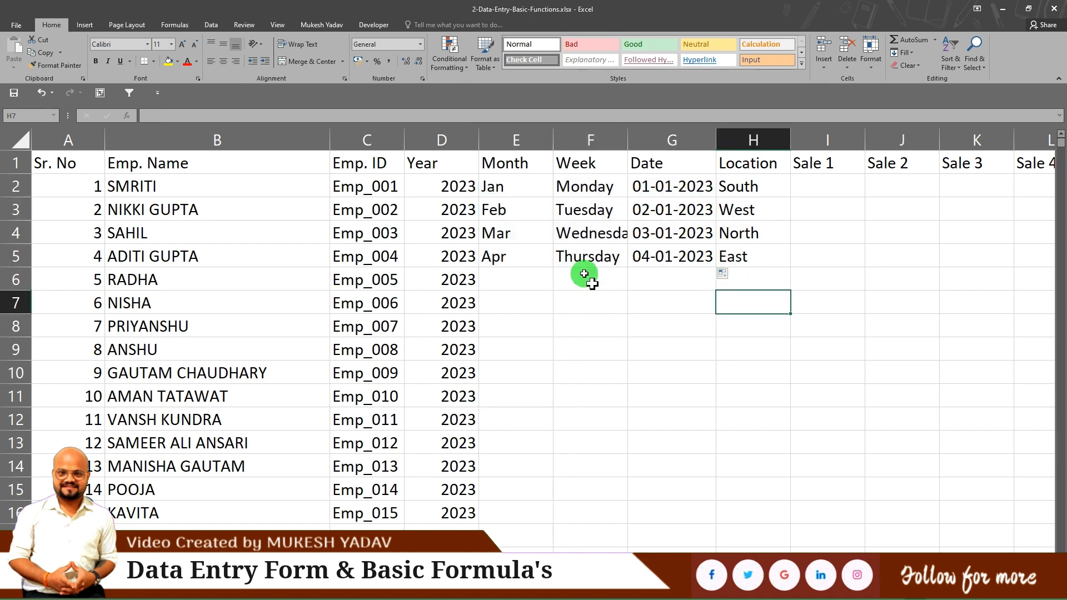
pyautogui.doubleClick(628, 139)
pyautogui.click(727, 234)
# Enter the formula =RANDBETWEEN(5,100) in all five sale cells I2:M2 at once.
pyautogui.hscroll(3, 732, 209)
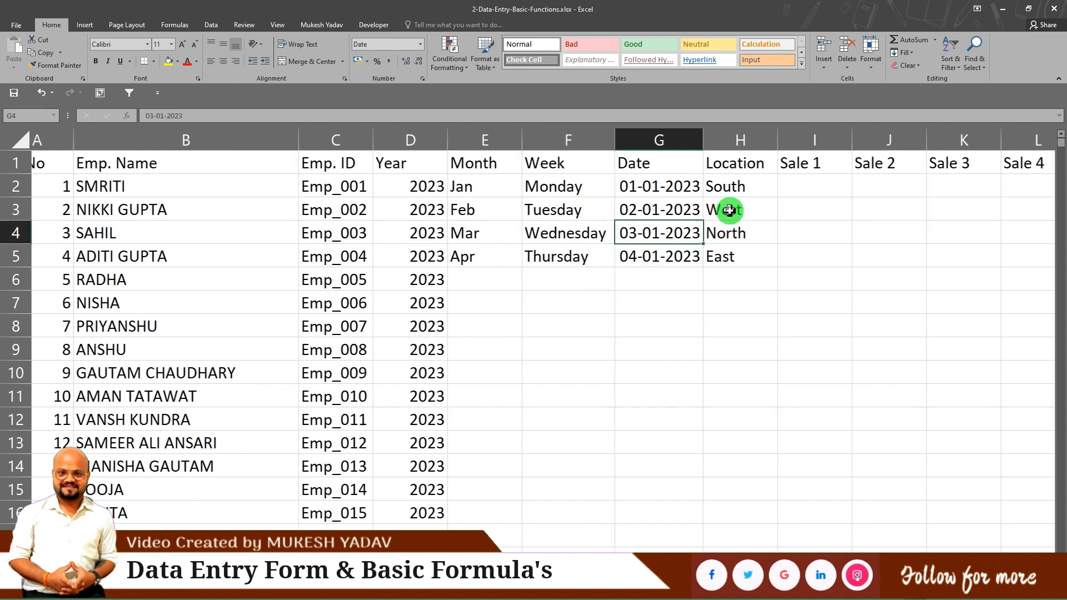
pyautogui.hscroll(2, 729, 210)
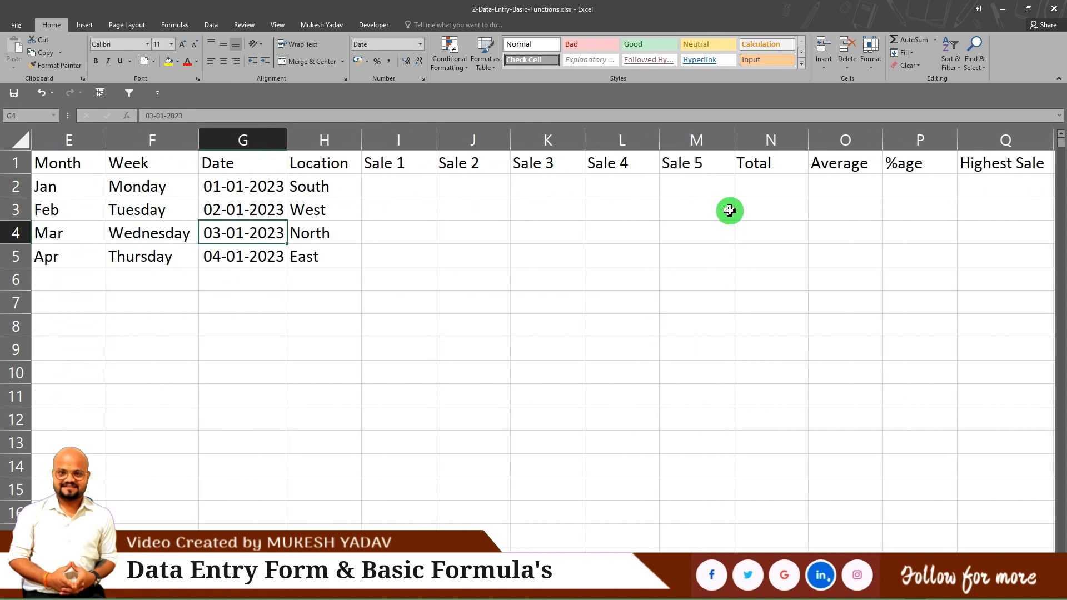
pyautogui.click(394, 183)
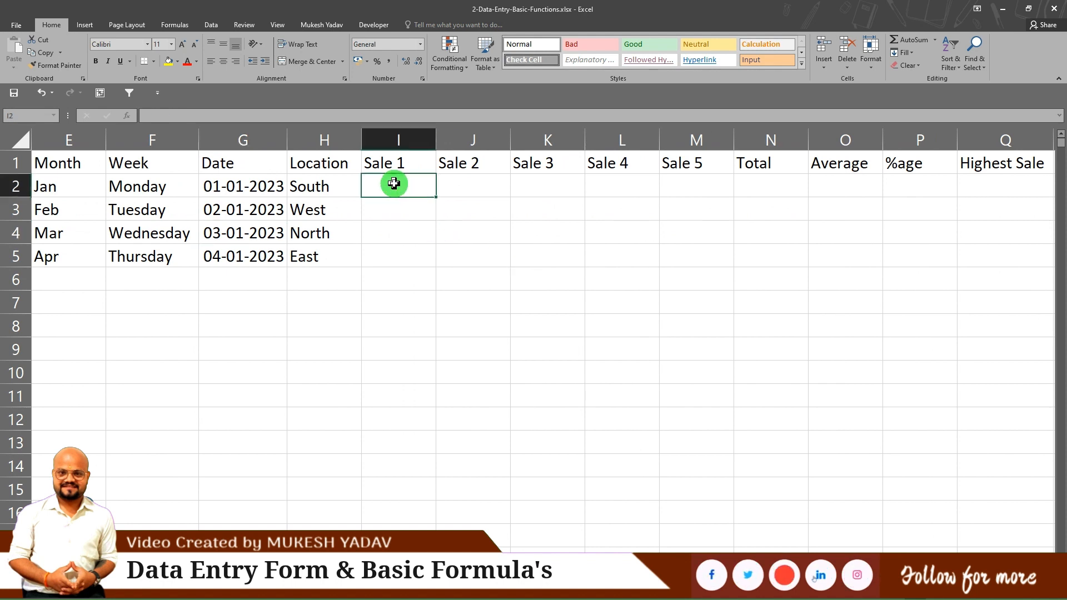
pyautogui.moveTo(394, 183); pyautogui.dragTo(705, 191)
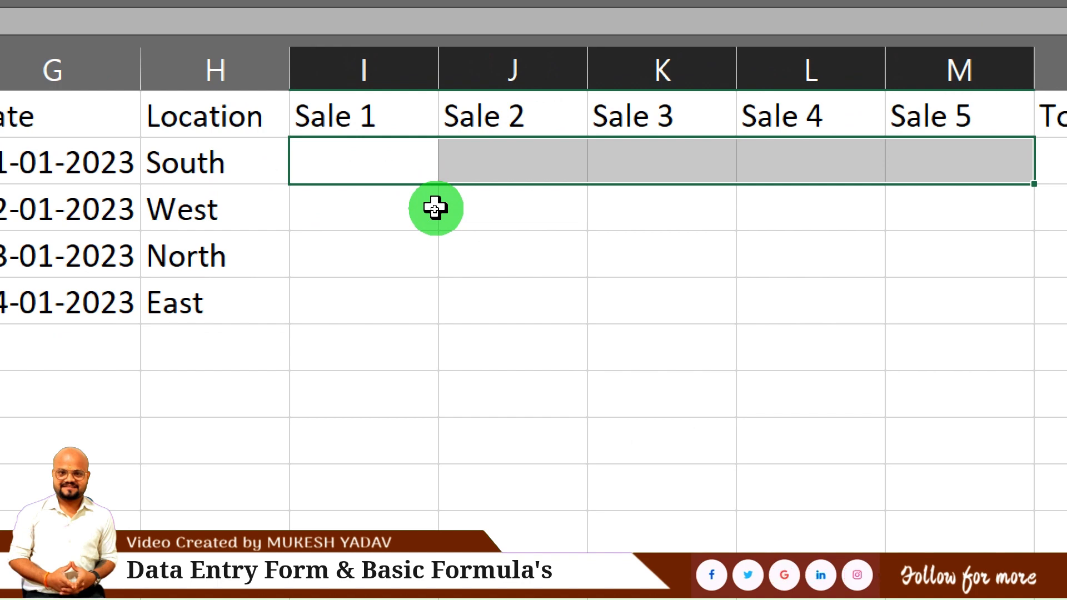
pyautogui.write('rab')
pyautogui.press('BackSpace')
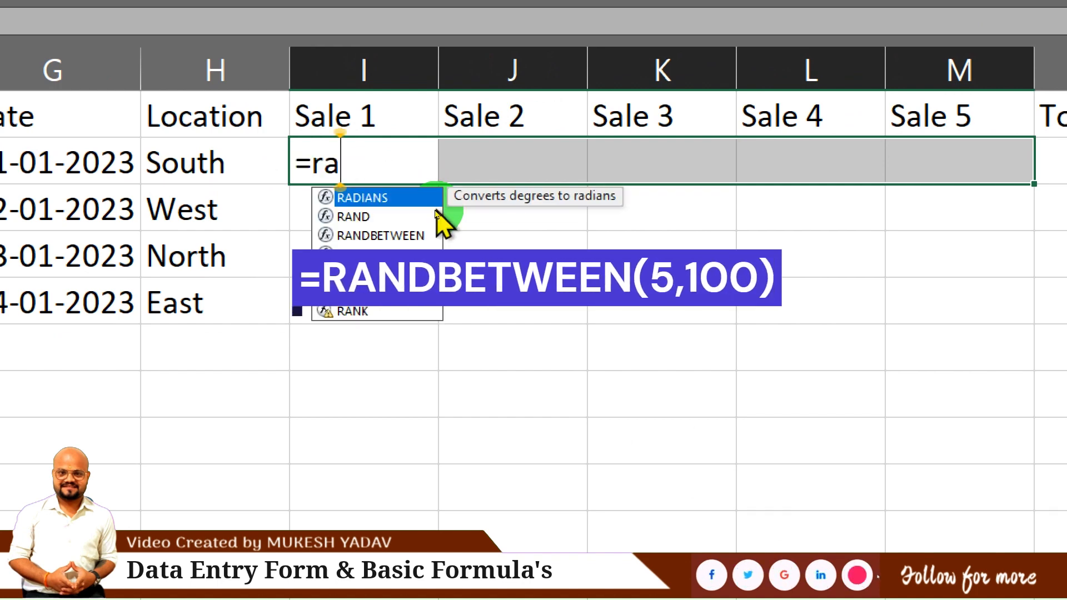
pyautogui.write('nd')
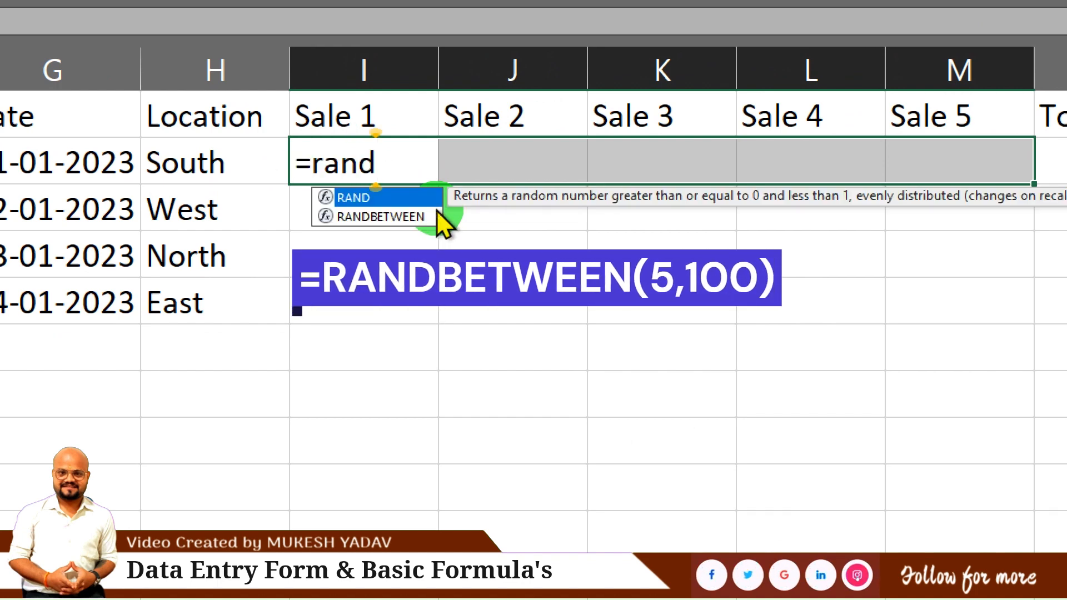
pyautogui.click(385, 217)
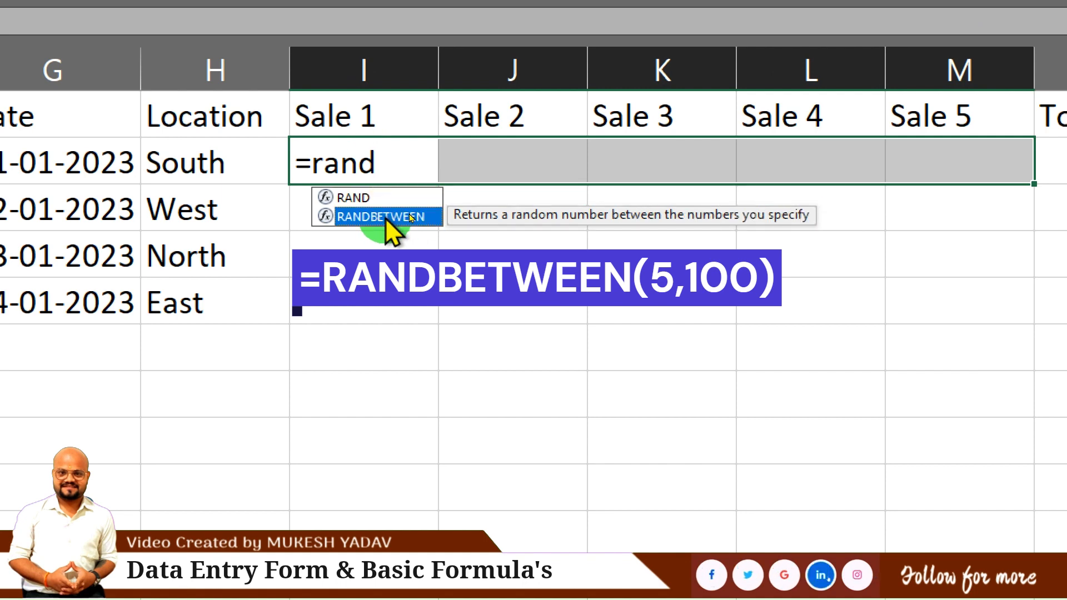
pyautogui.doubleClick(385, 216)
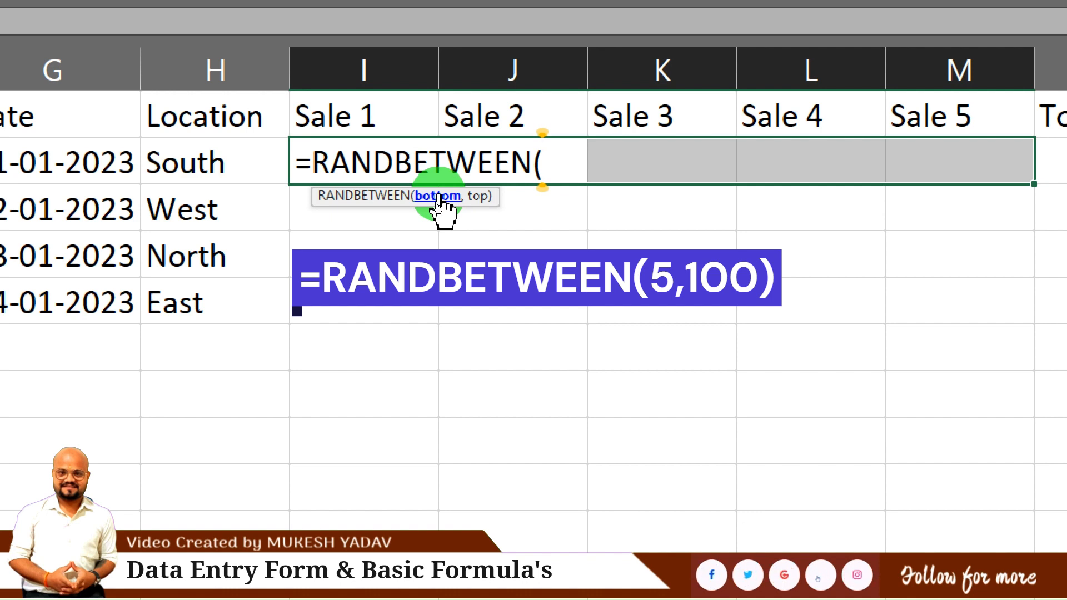
pyautogui.write('5,')
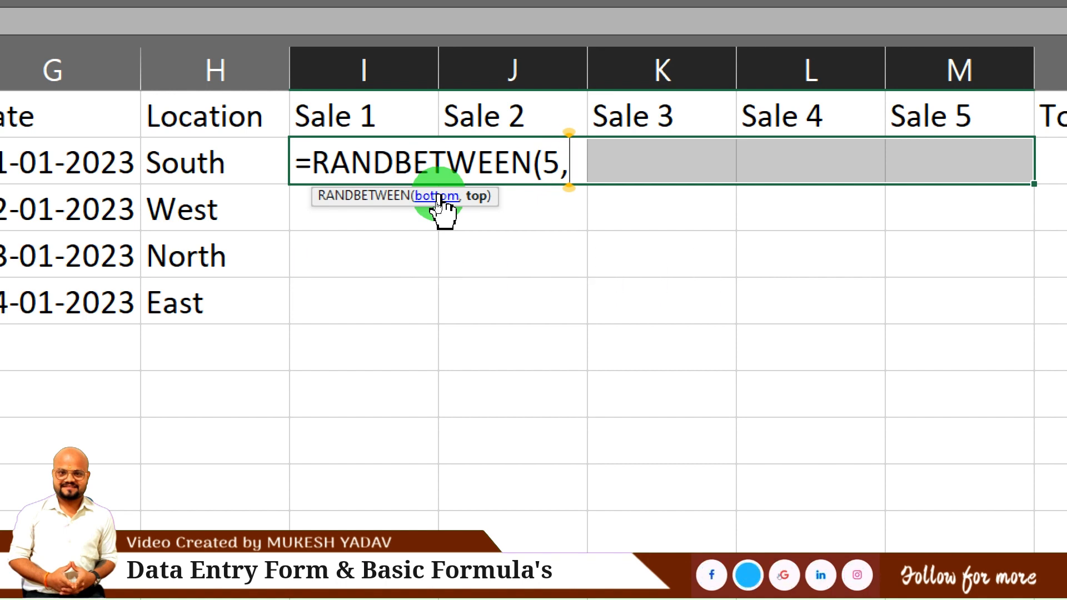
pyautogui.write('100')
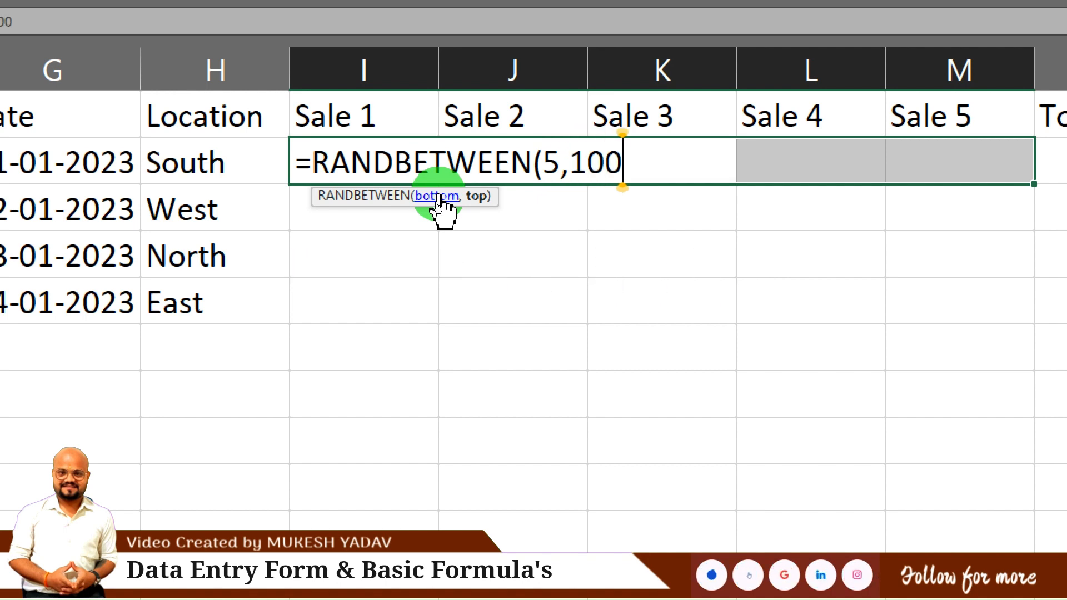
pyautogui.write(')')
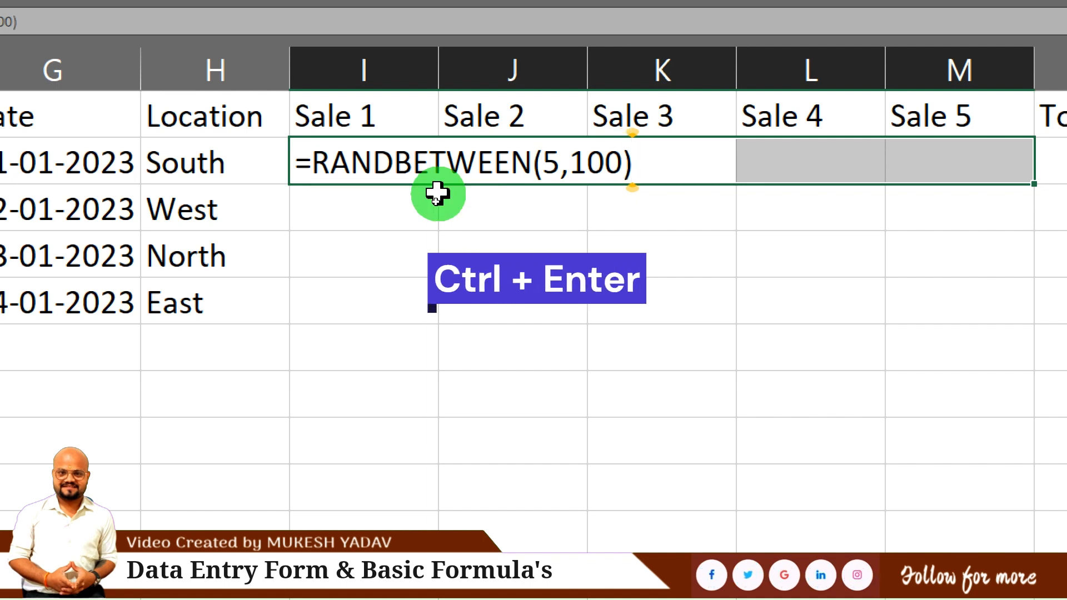
pyautogui.hotkey('ctrl', 'Return')
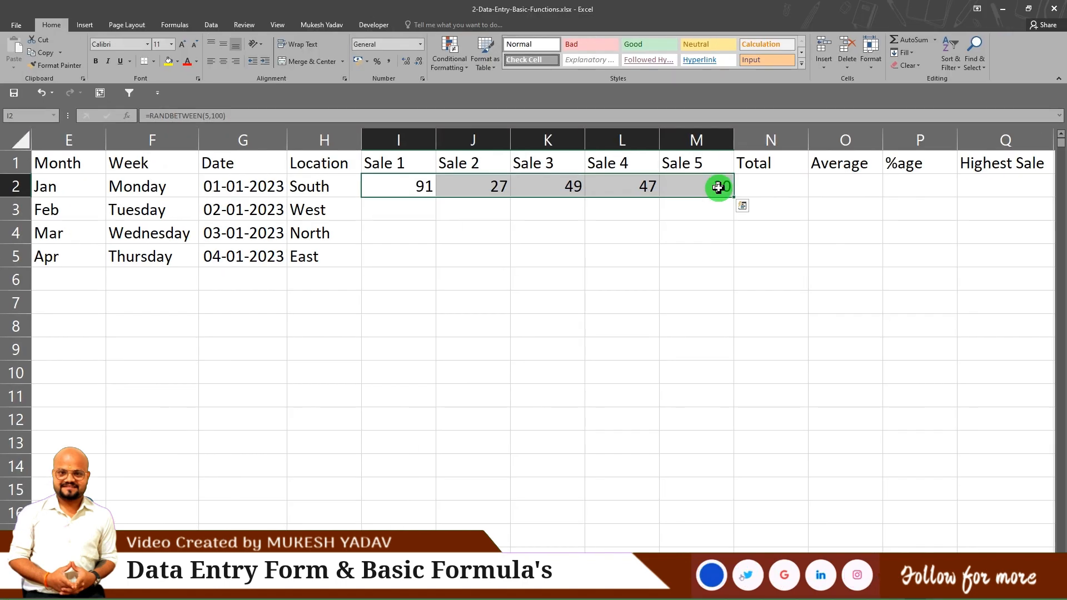
# Recalculate the worksheet repeatedly to regenerate the random sales values in I2:M2.
pyautogui.click(718, 187)
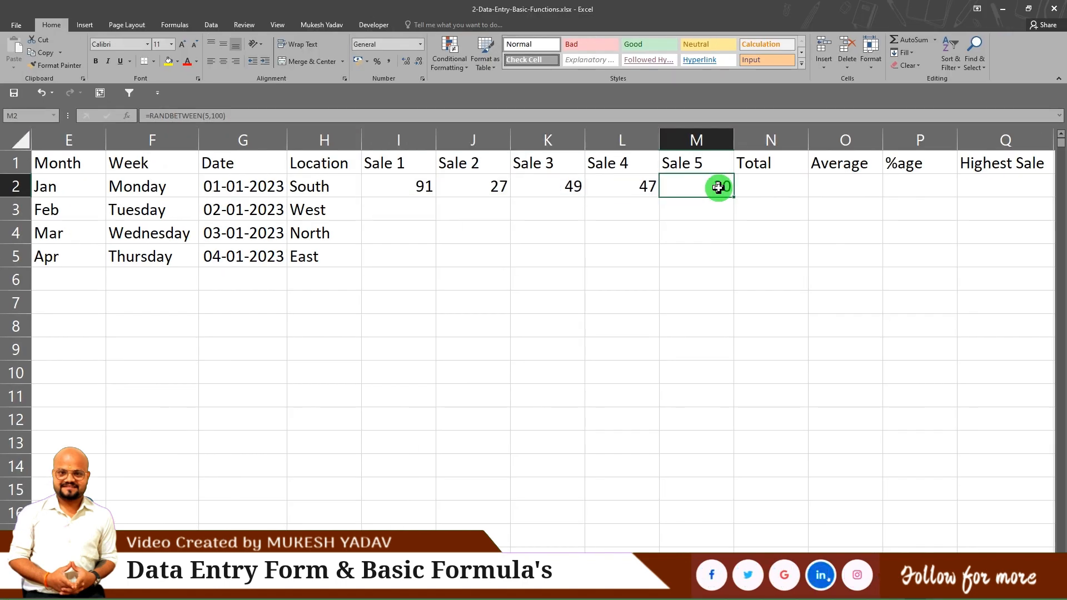
pyautogui.click(429, 185)
pyautogui.moveTo(430, 184); pyautogui.dragTo(684, 183)
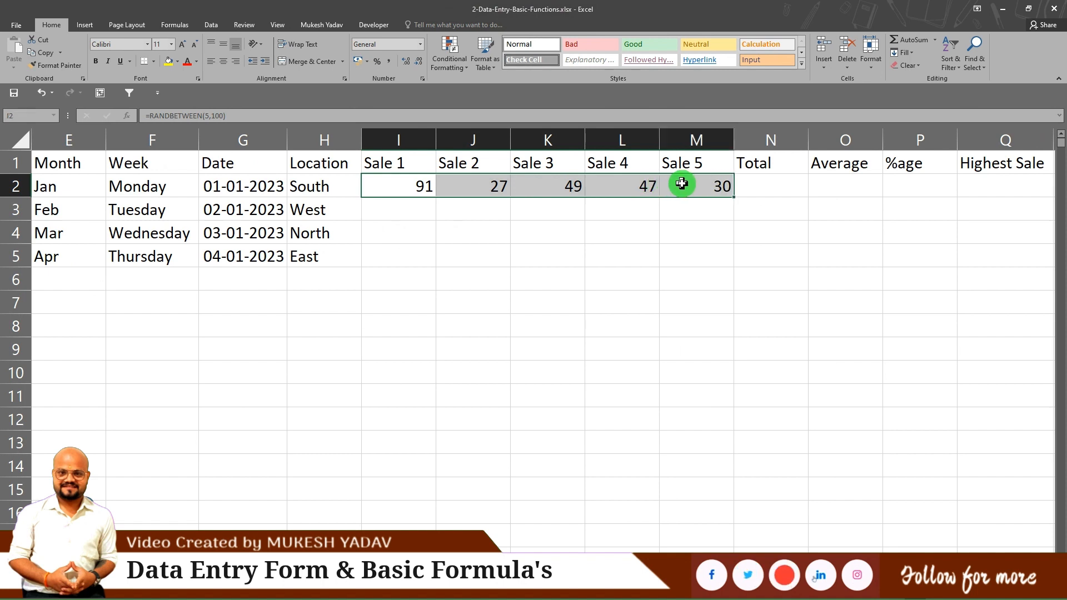
pyautogui.click(567, 226)
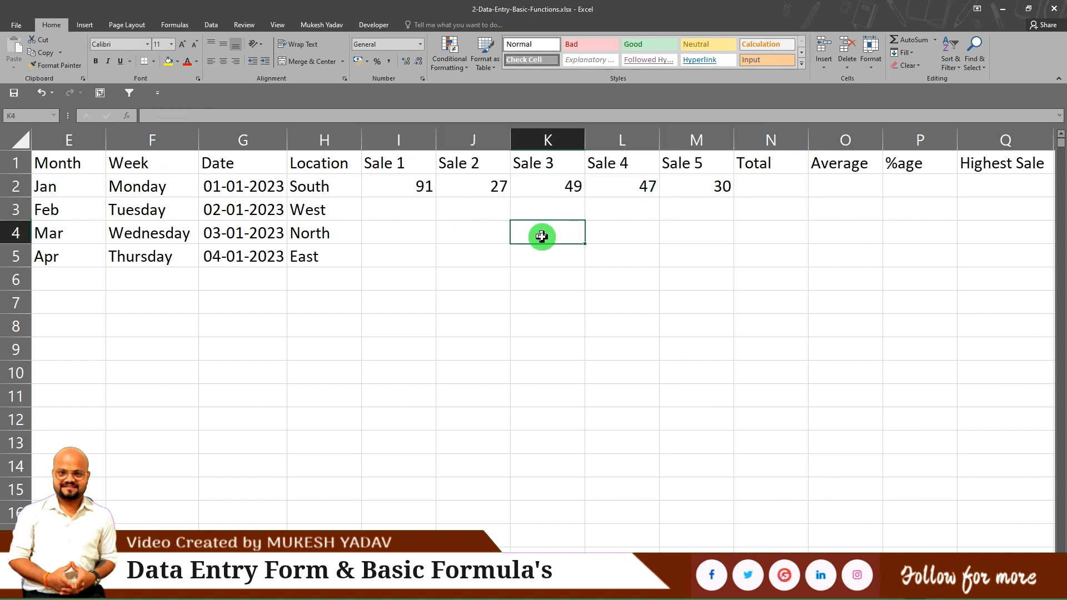
pyautogui.press('F9')
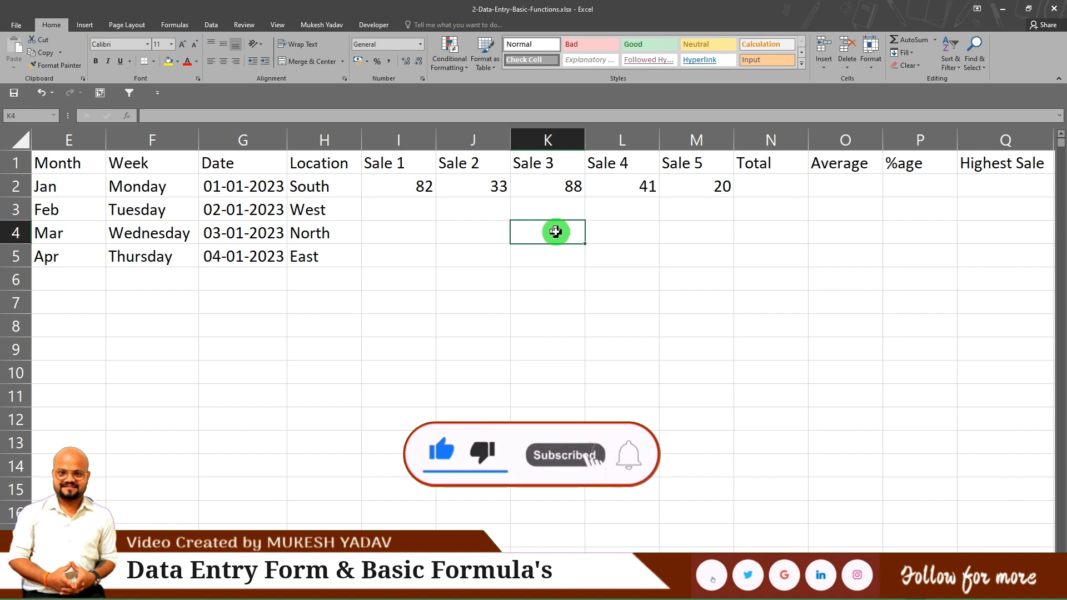
pyautogui.press('F9')
pyautogui.press('F9')
pyautogui.press('F9')
pyautogui.press('F9')
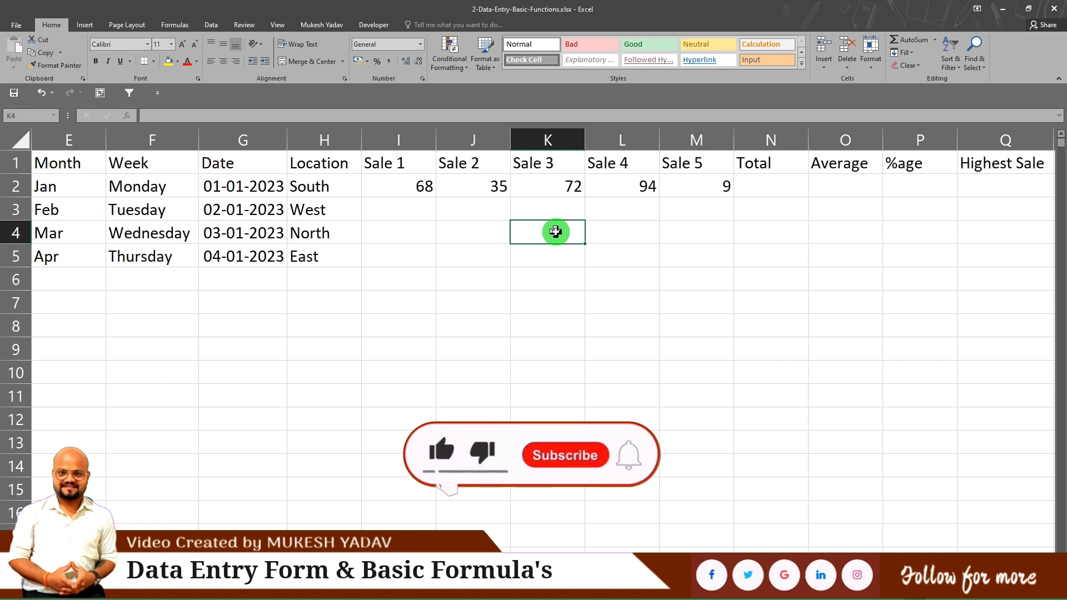
pyautogui.press('F9')
pyautogui.press('F9')
pyautogui.press('F9')
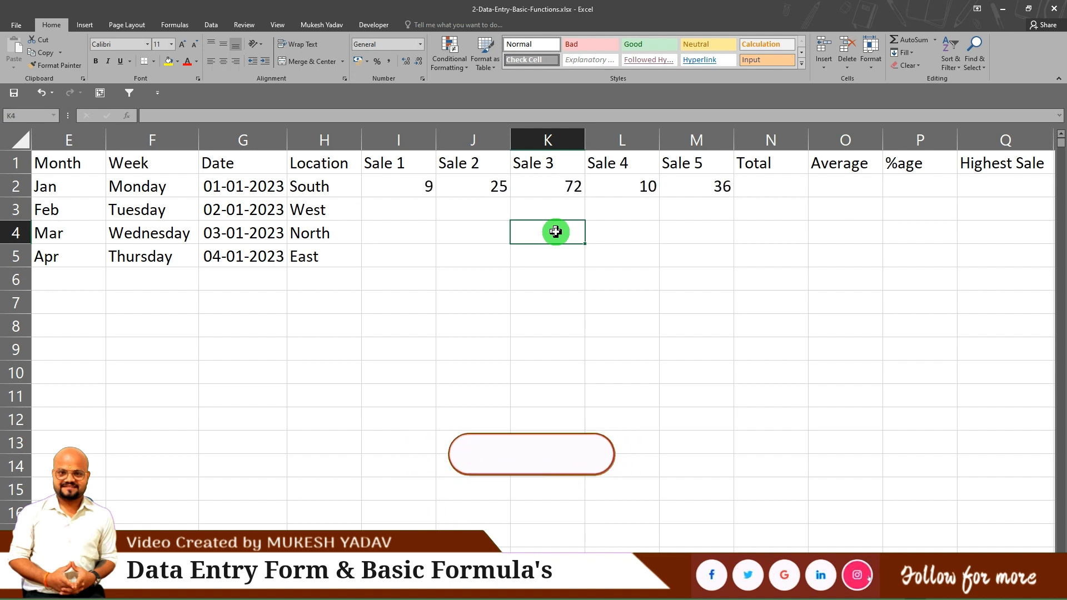
pyautogui.press('F9')
pyautogui.press('F9')
pyautogui.press('F9')
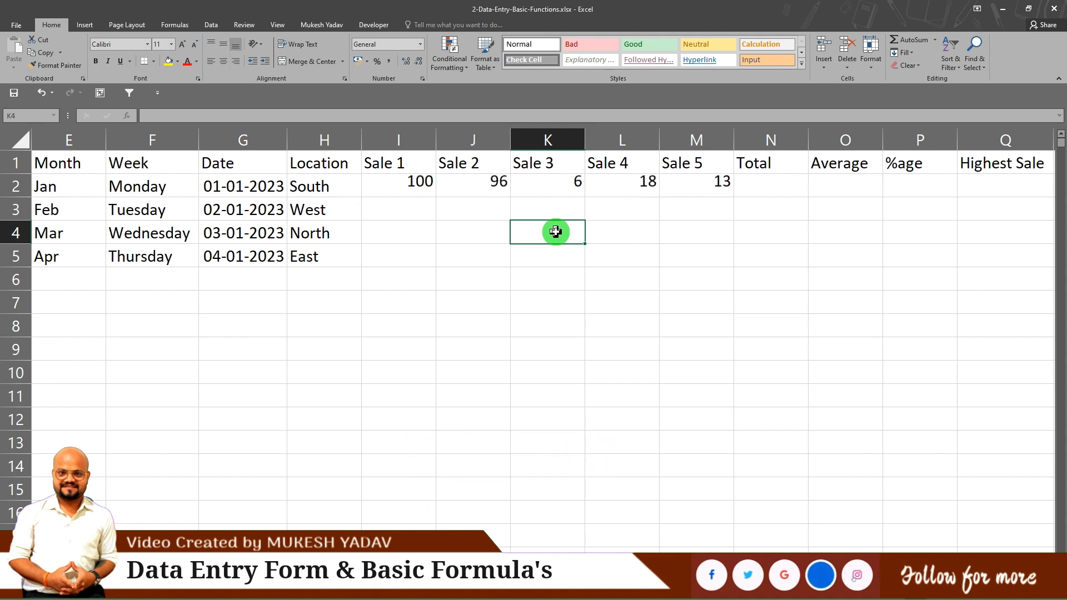
pyautogui.press('F9')
pyautogui.press('F9')
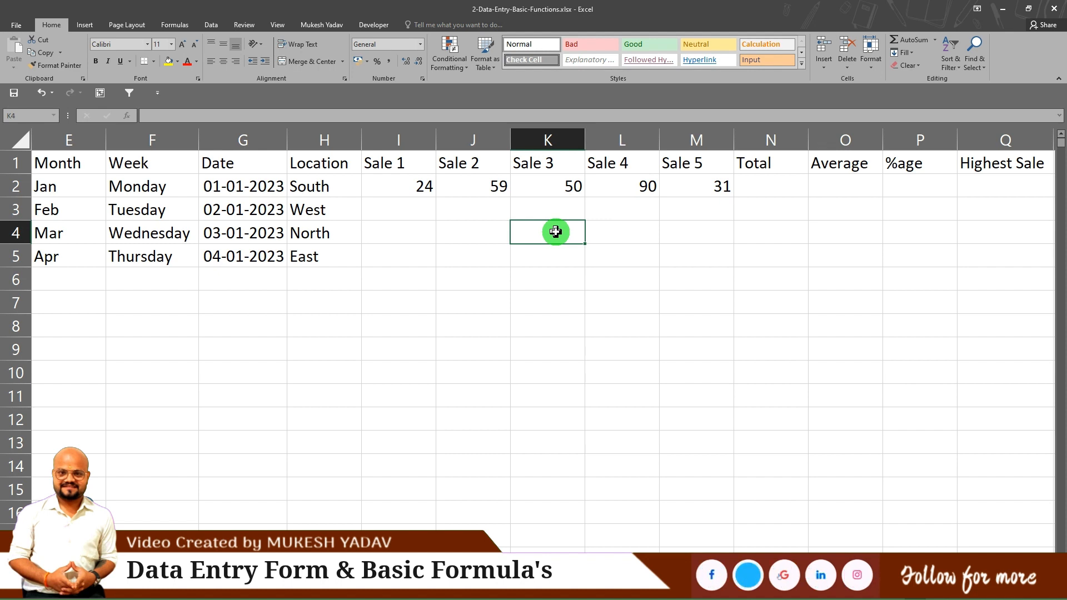
# Total the first record's five sales in N2 with the addition formula =I2+J2+K2+L2+M2.
pyautogui.click(753, 184)
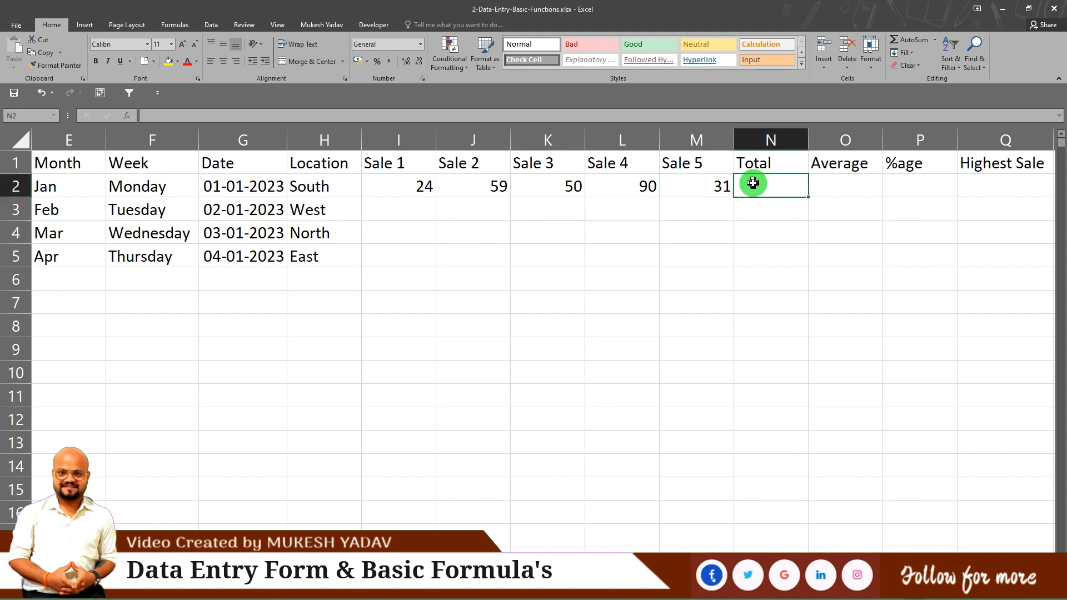
pyautogui.hscroll(3, 753, 183)
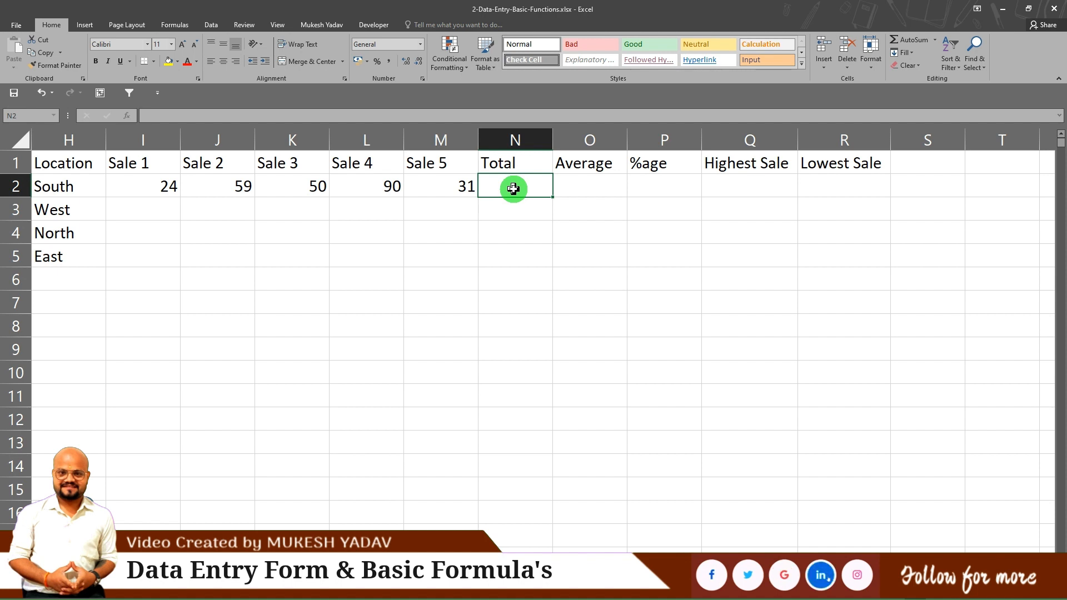
pyautogui.write('=')
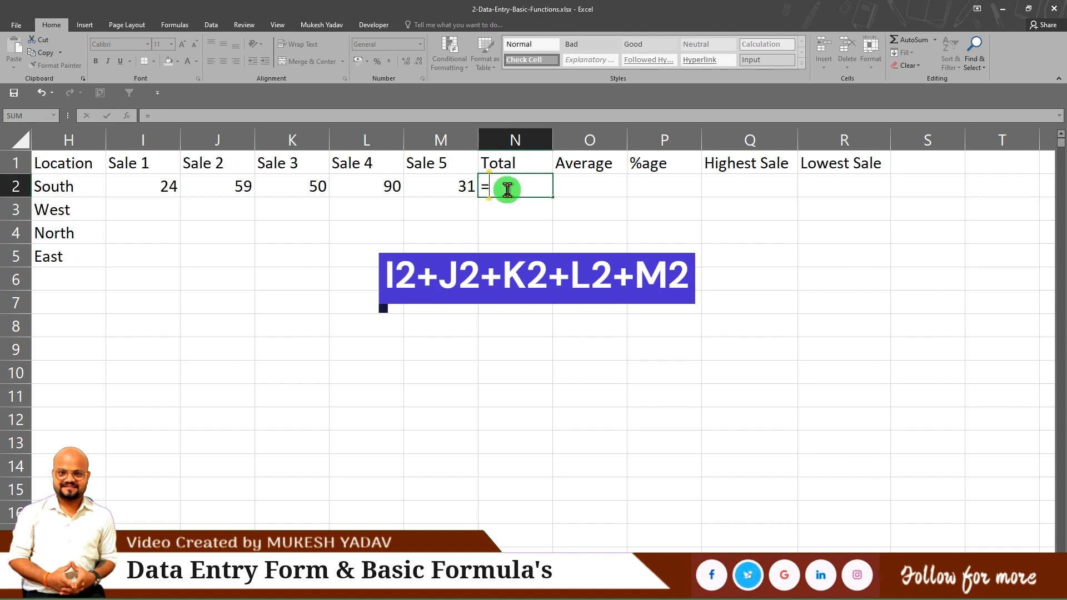
pyautogui.click(161, 188)
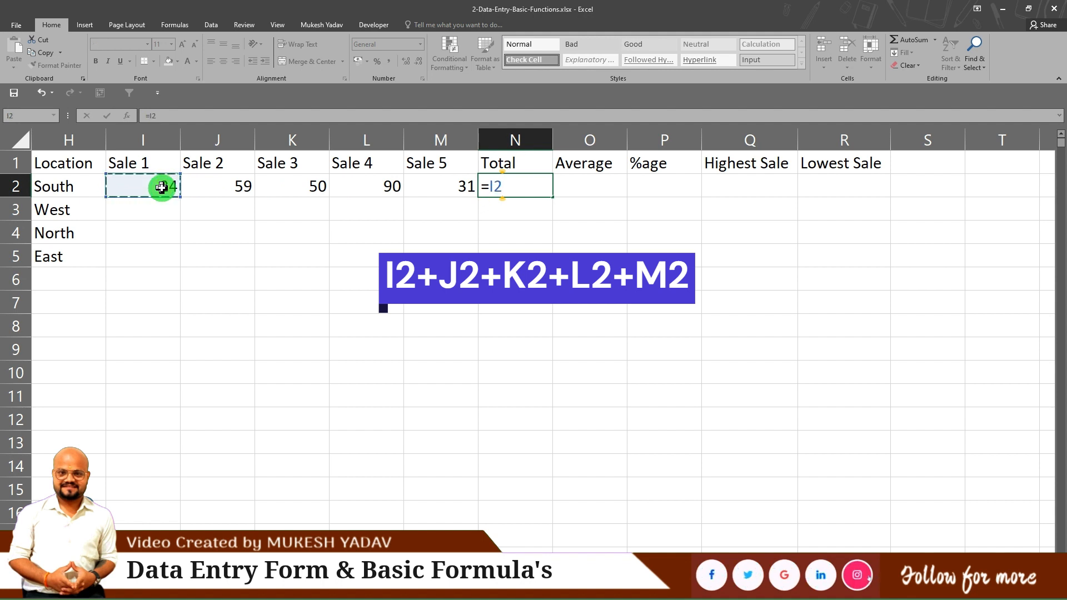
pyautogui.write('+')
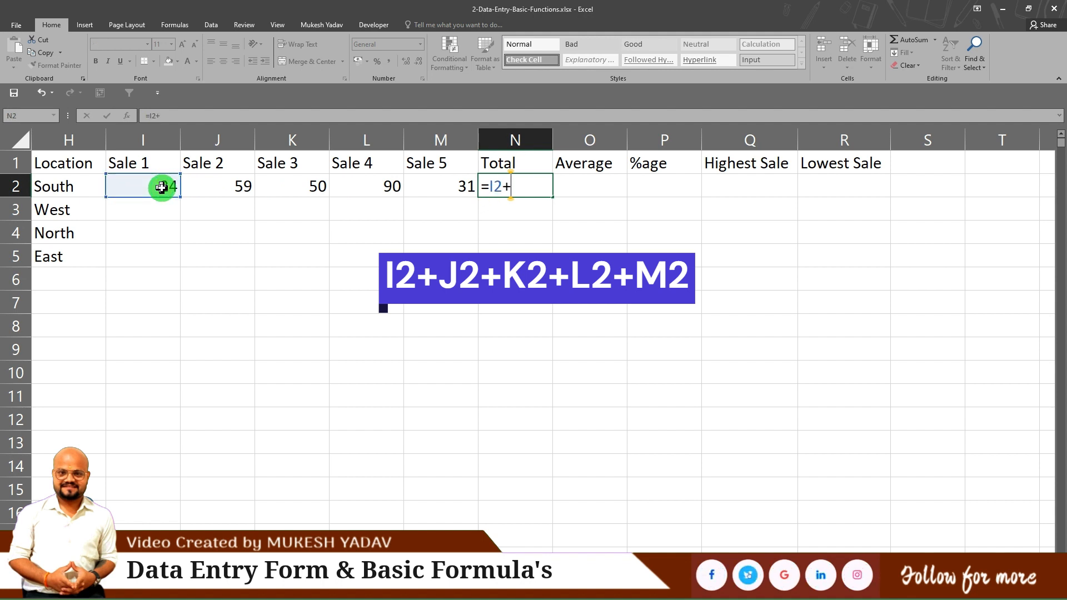
pyautogui.click(225, 187)
pyautogui.write('+')
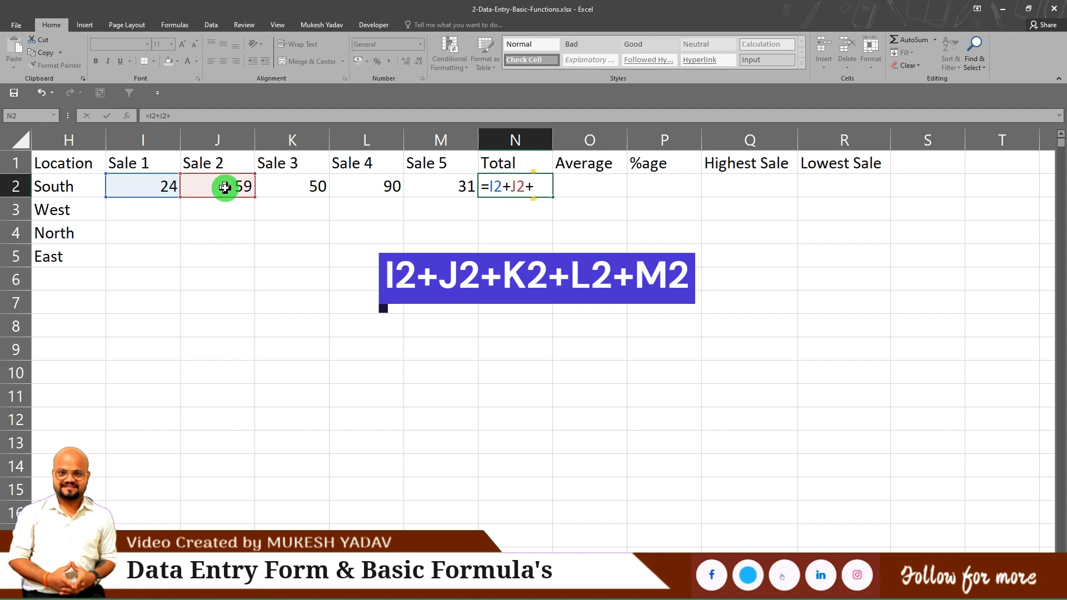
pyautogui.click(287, 190)
pyautogui.write('+')
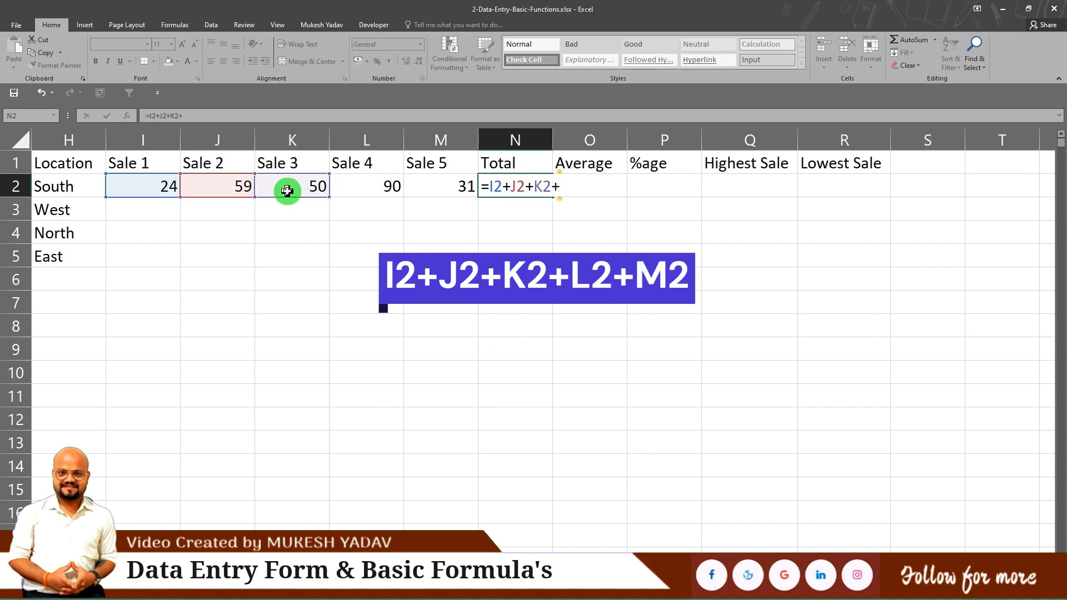
pyautogui.click(354, 183)
pyautogui.write('+')
pyautogui.click(409, 181)
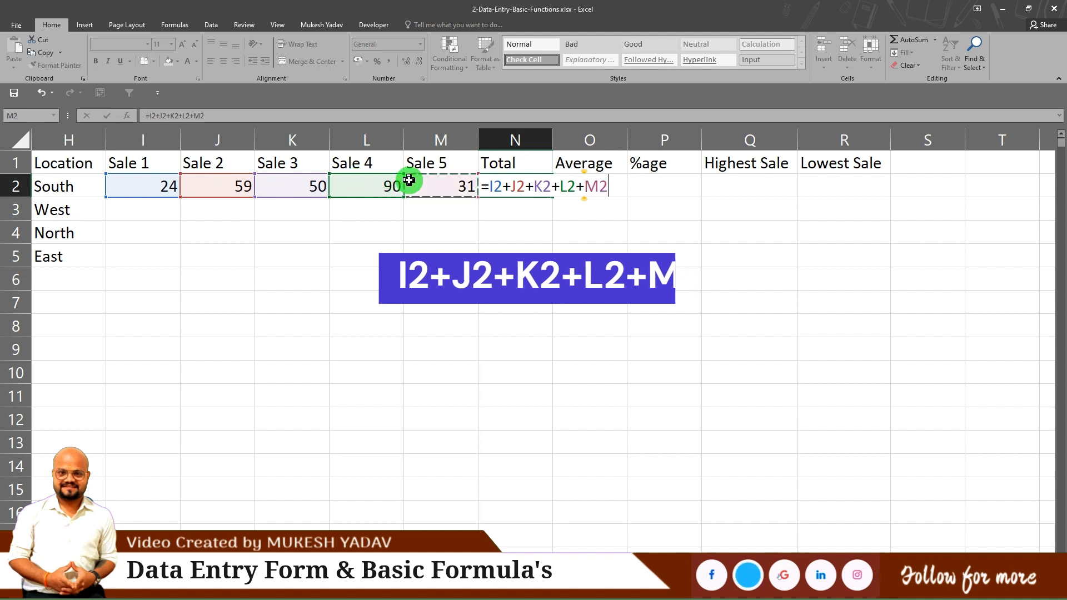
pyautogui.press('Return')
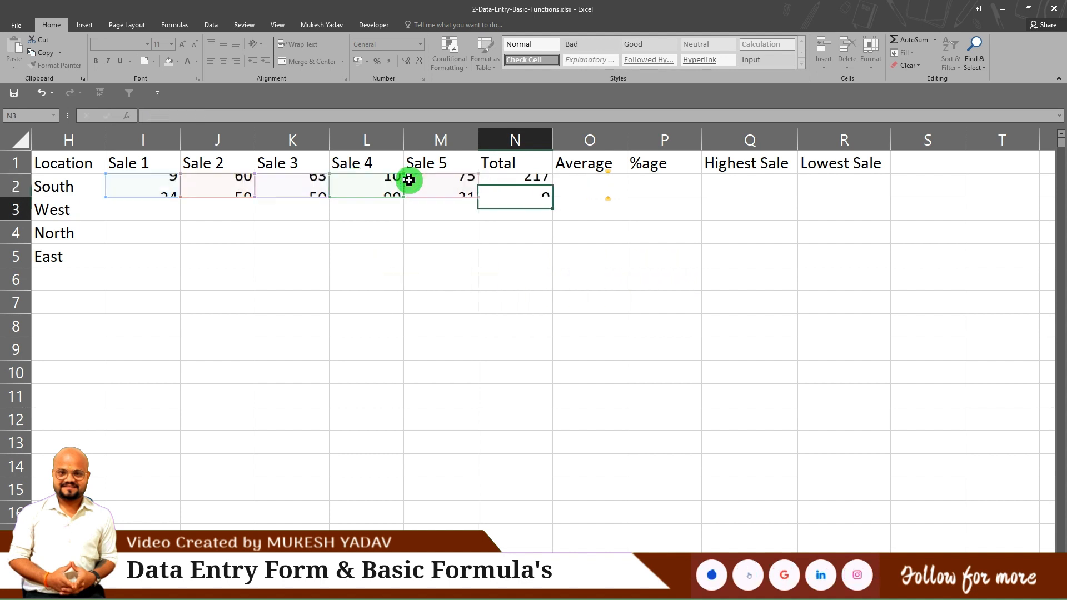
pyautogui.click(501, 181)
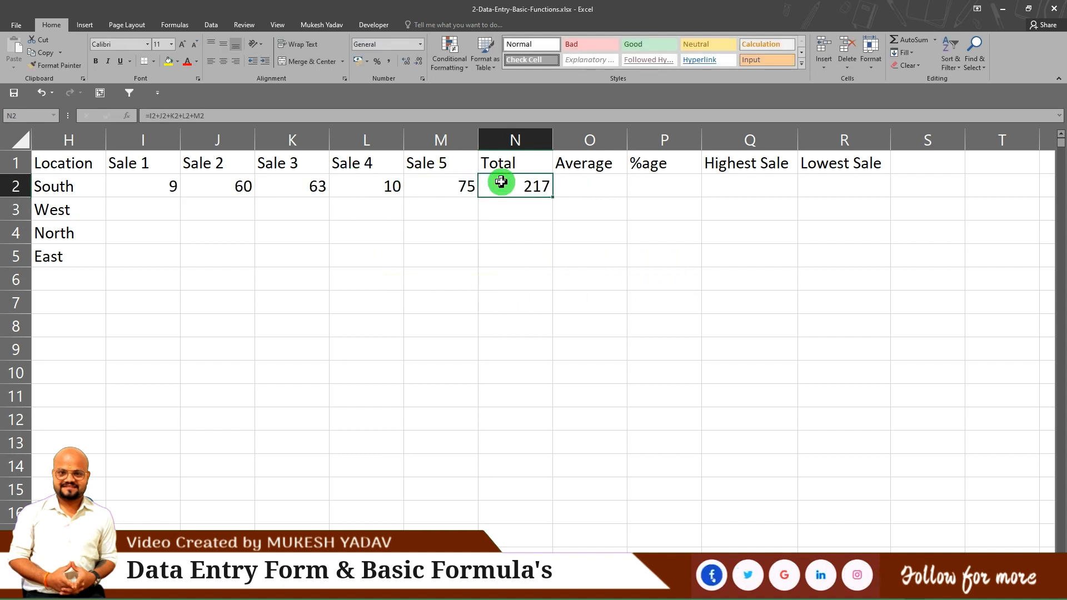
pyautogui.click(483, 233)
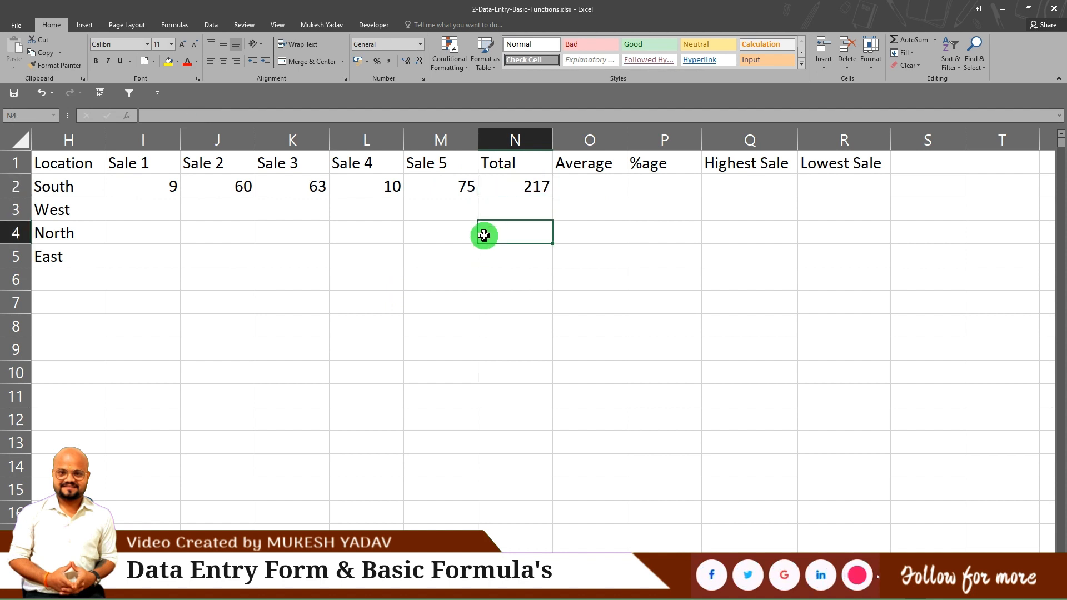
# Replace the addition formula in total cell N2 with the SUM function =SUM(I2:M2).
pyautogui.click(516, 186)
pyautogui.press('Delete')
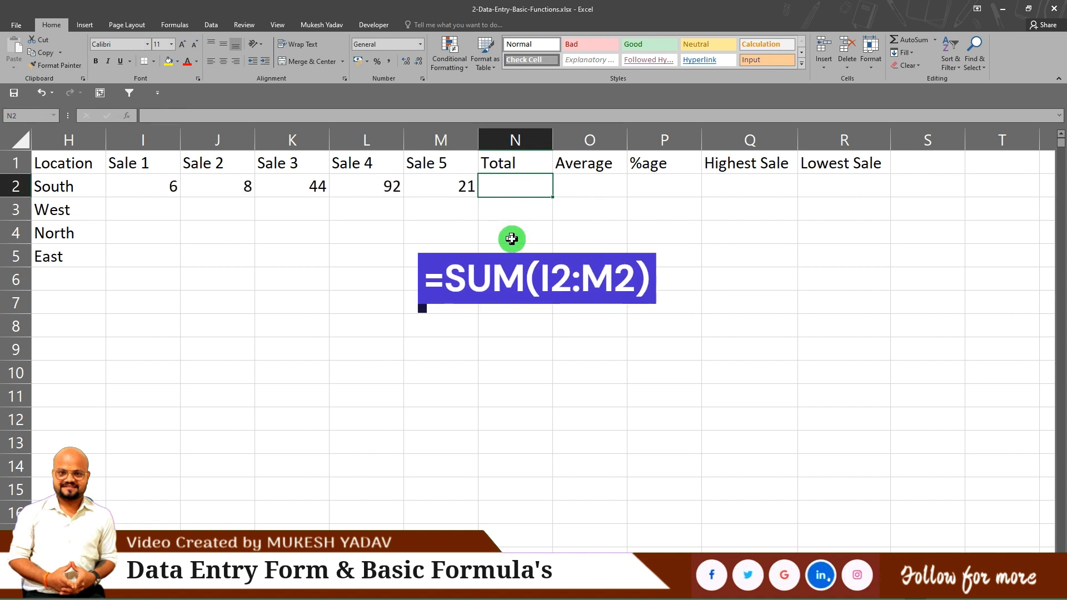
pyautogui.write('=Sum')
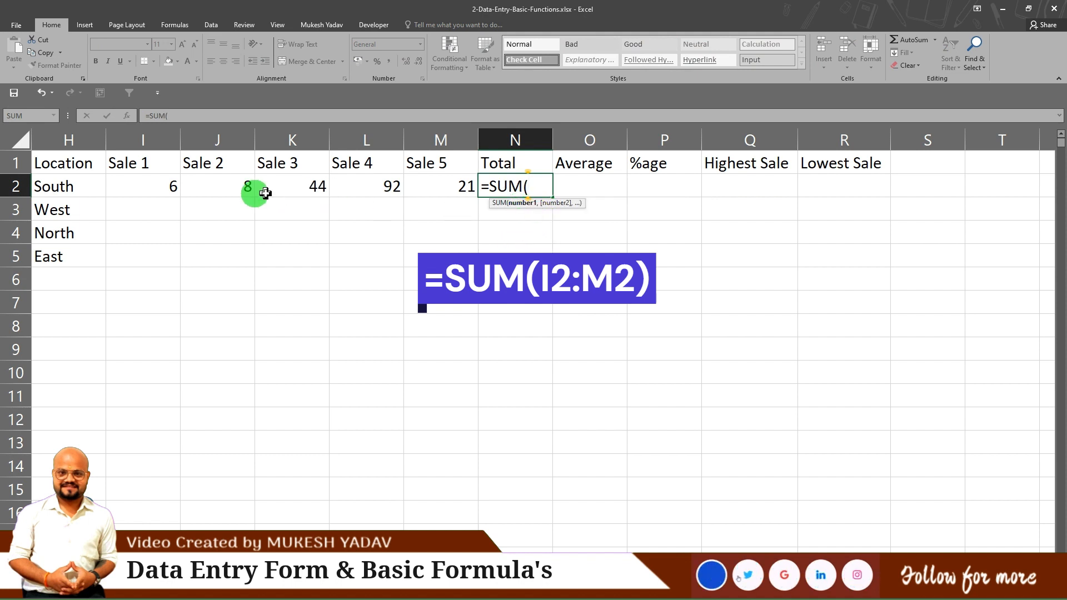
pyautogui.moveTo(158, 186); pyautogui.dragTo(427, 184)
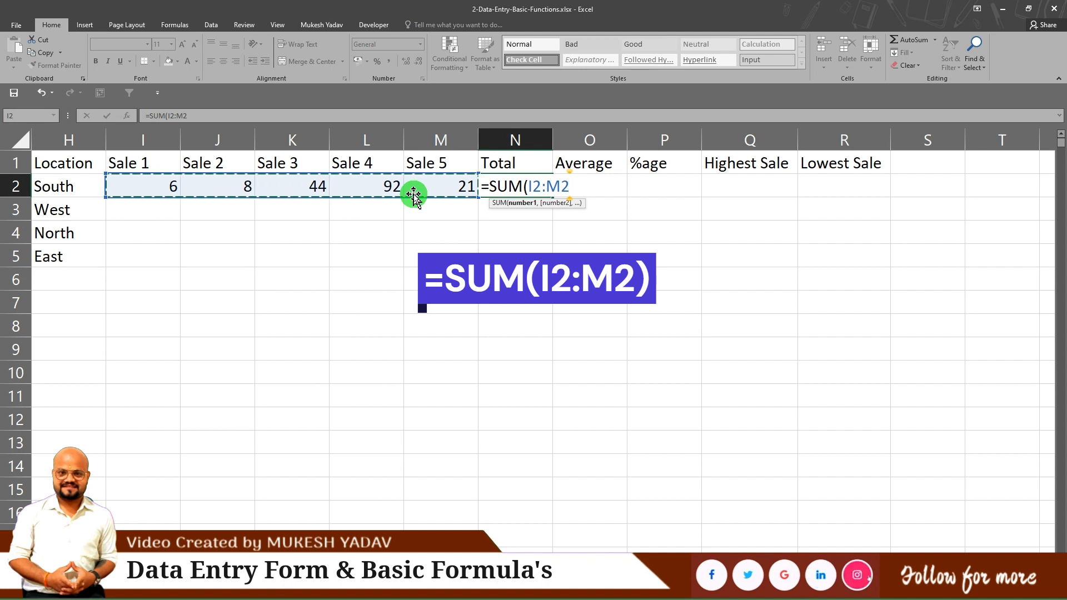
pyautogui.press('Return')
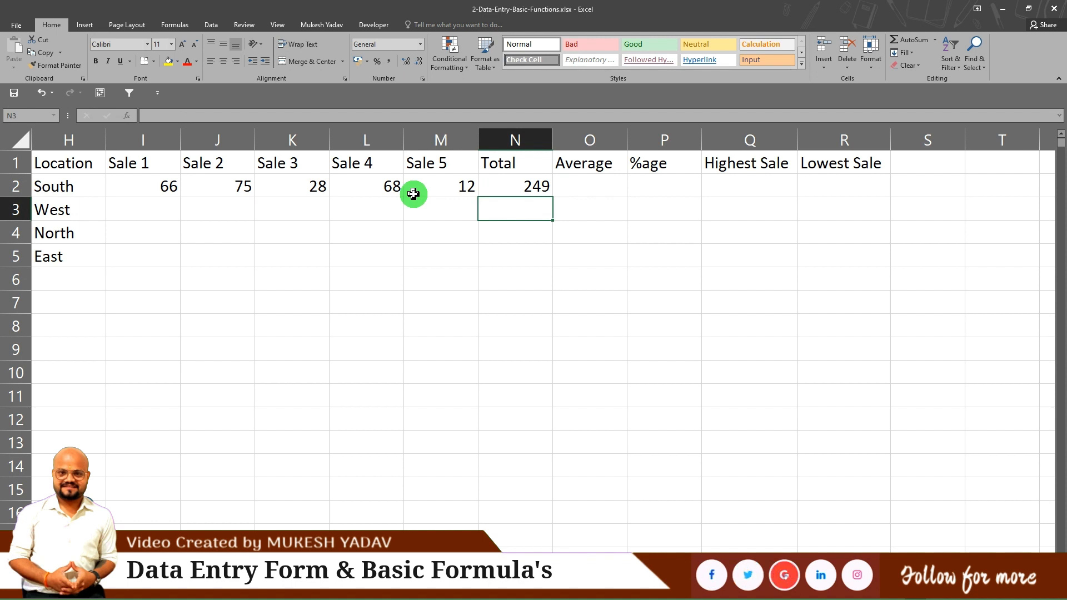
# Clear total cell N2 and total the first record's sales I2:M2 again with AutoSum.
pyautogui.click(524, 184)
pyautogui.press('Delete')
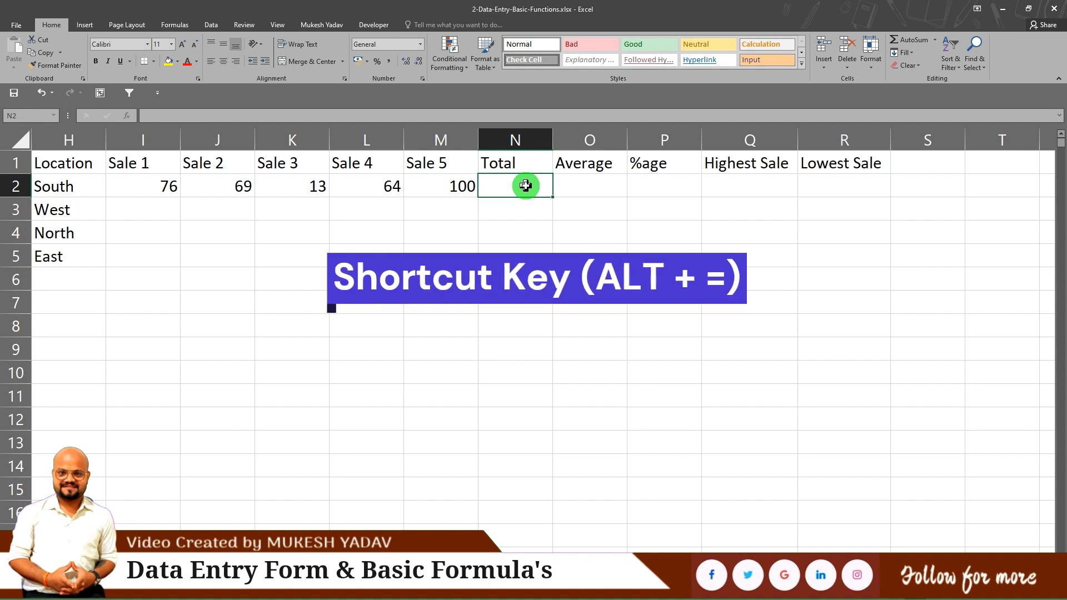
pyautogui.hotkey('alt', '=')
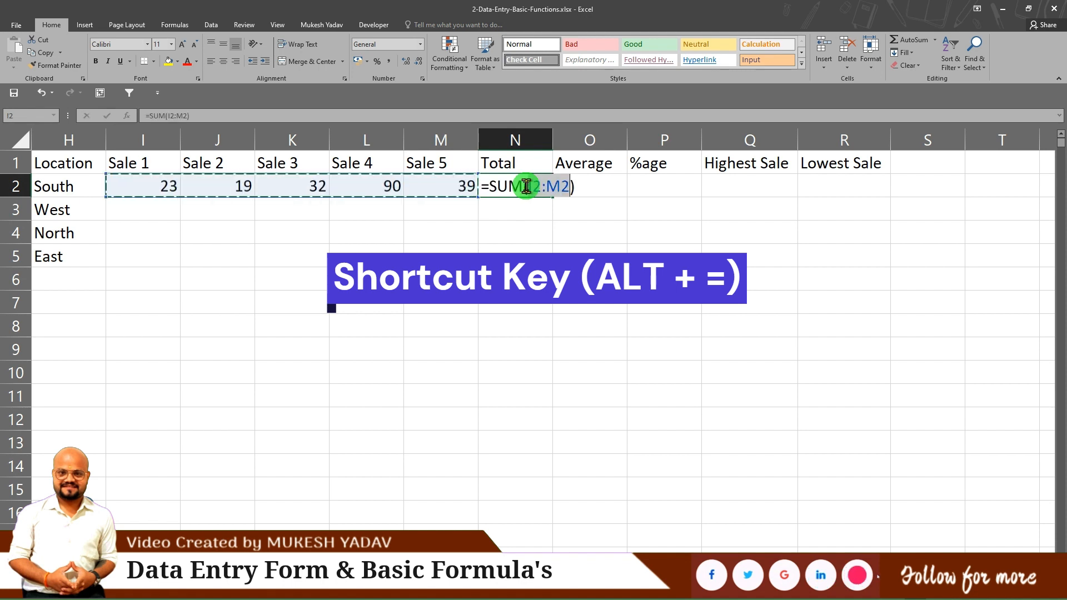
pyautogui.press('Return')
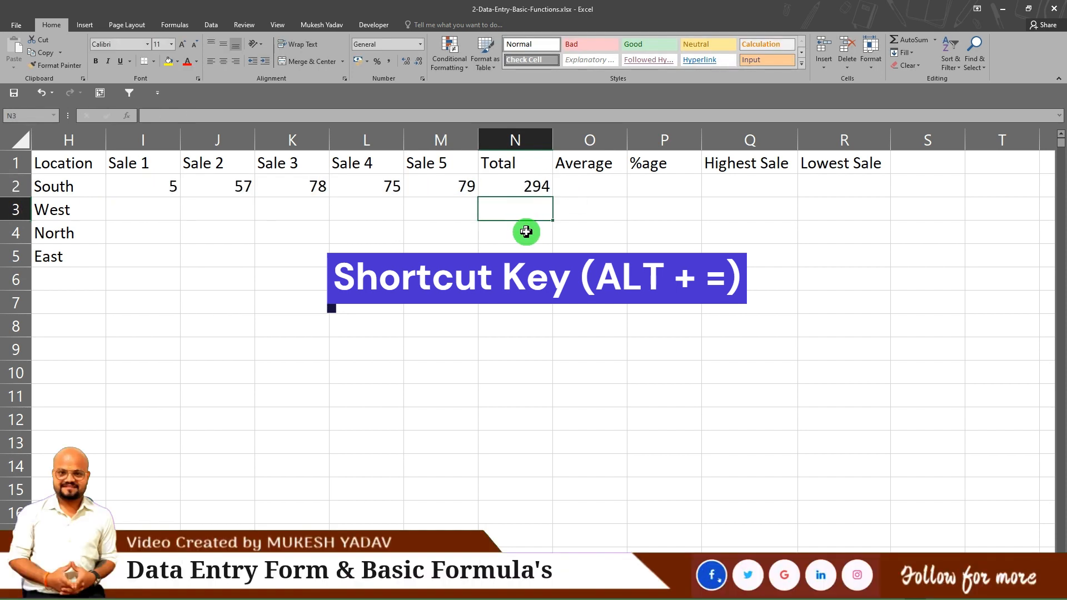
# Calculate the first record's average sale in O2 with the formula =AVERAGE(I2:M2).
pyautogui.click(578, 186)
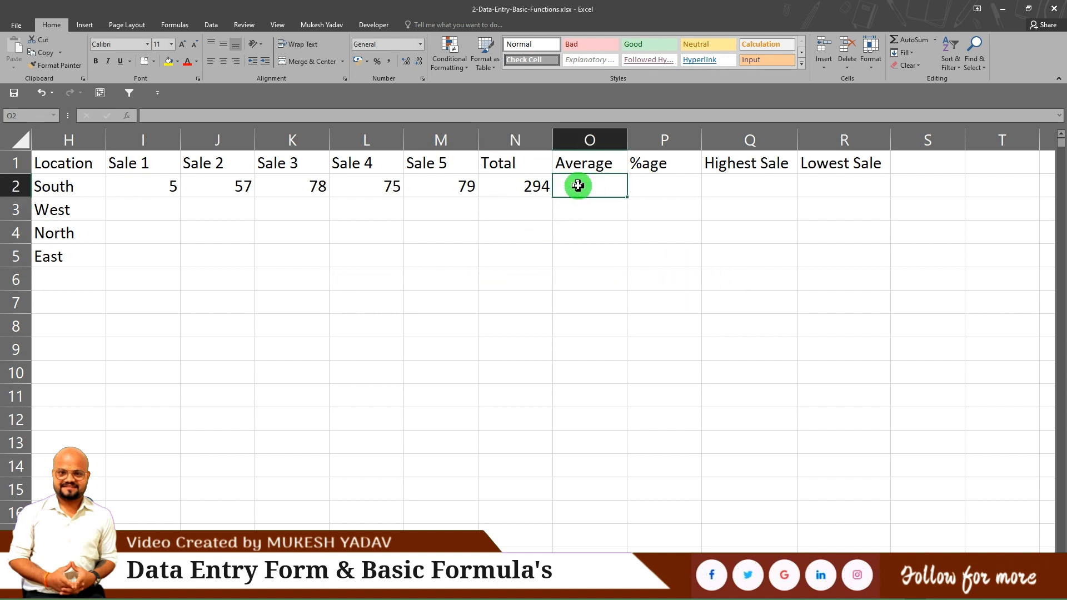
pyautogui.write('=')
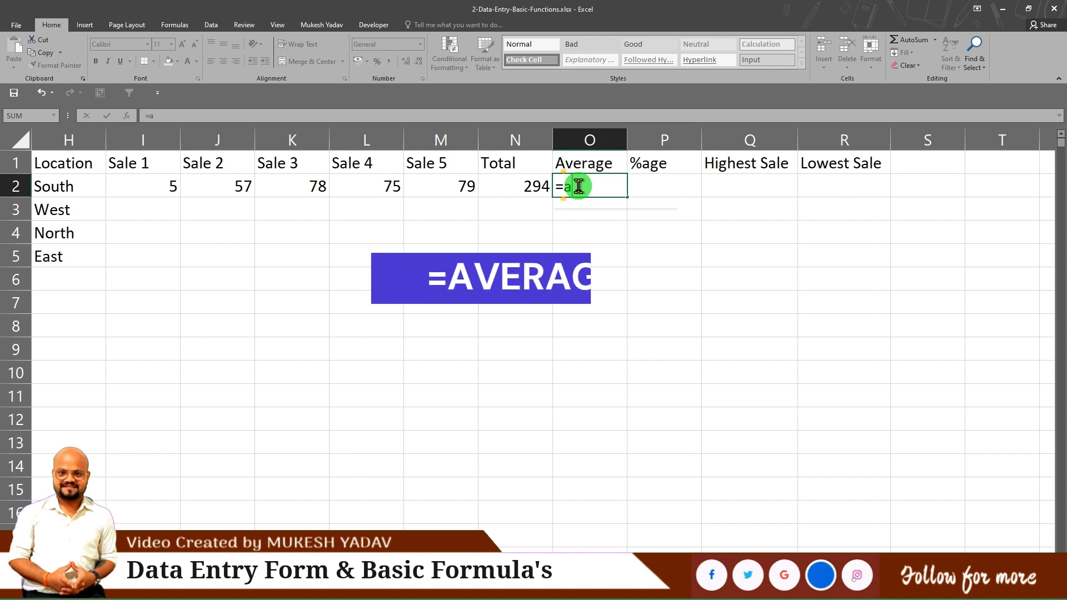
pyautogui.write('AVERAGE(')
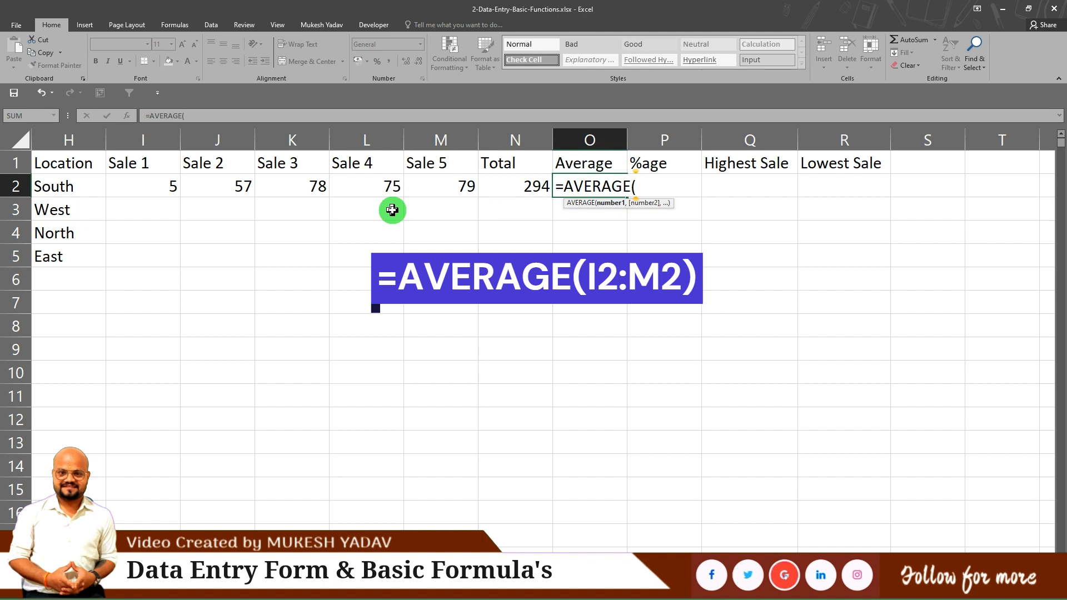
pyautogui.moveTo(155, 186); pyautogui.dragTo(431, 185)
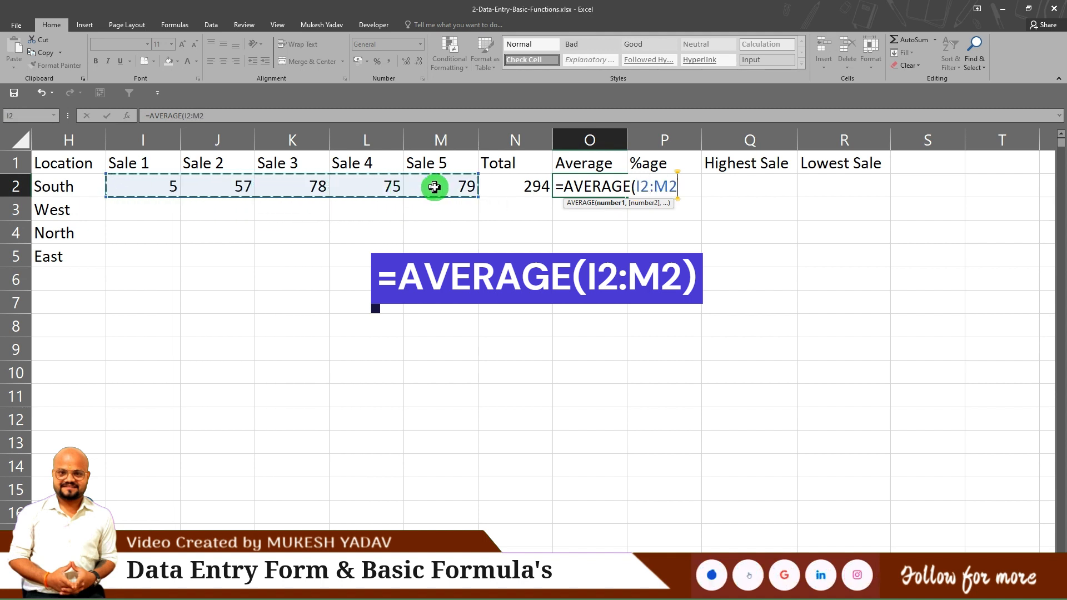
pyautogui.write(')')
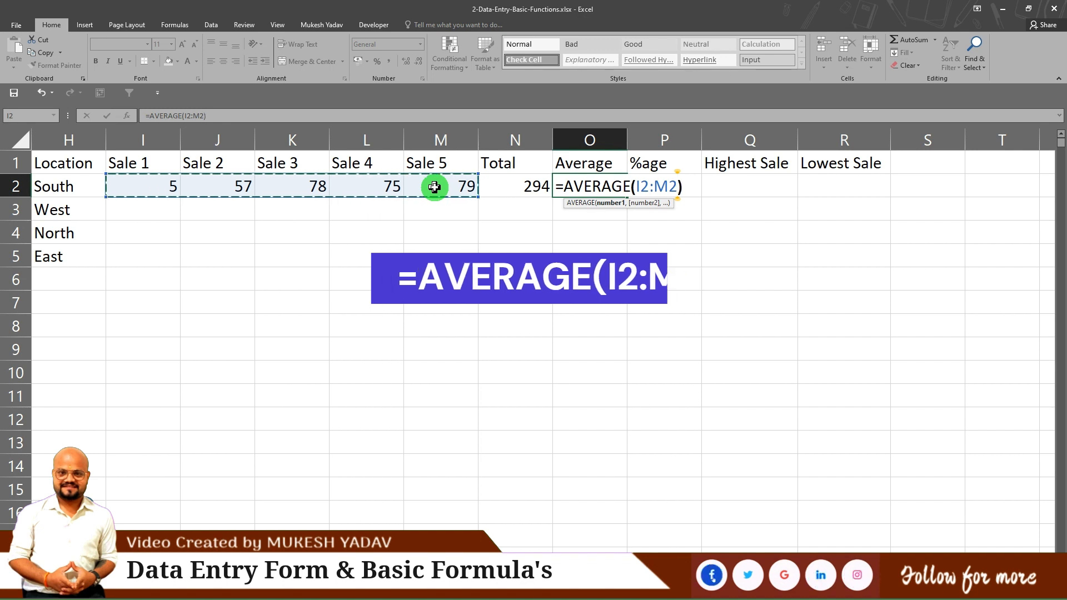
pyautogui.press('Return')
pyautogui.click(571, 180)
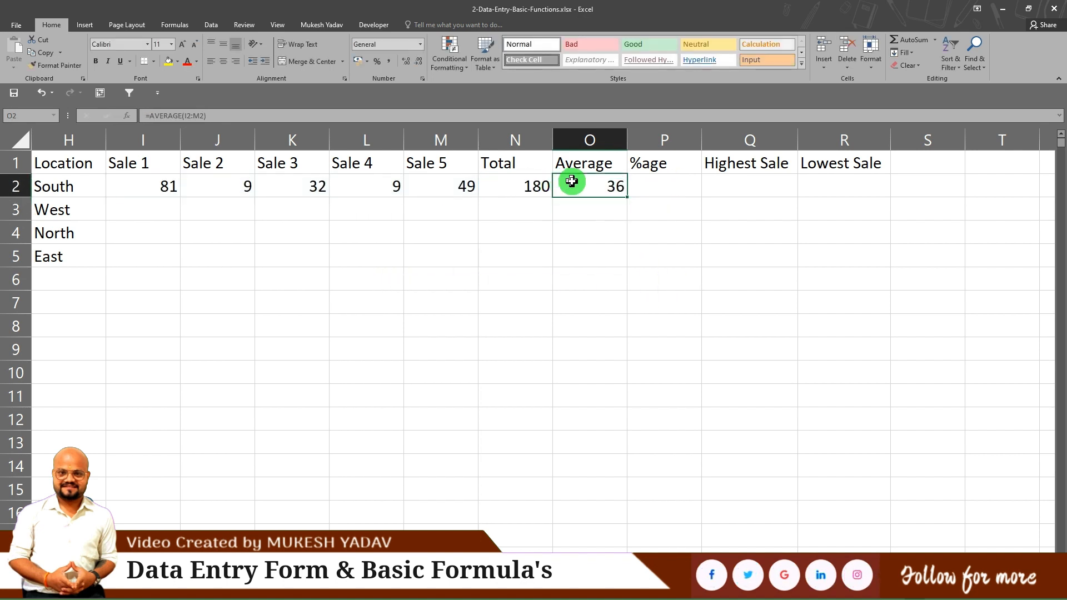
# Delete the entire %age column P from the worksheet.
pyautogui.click(634, 186)
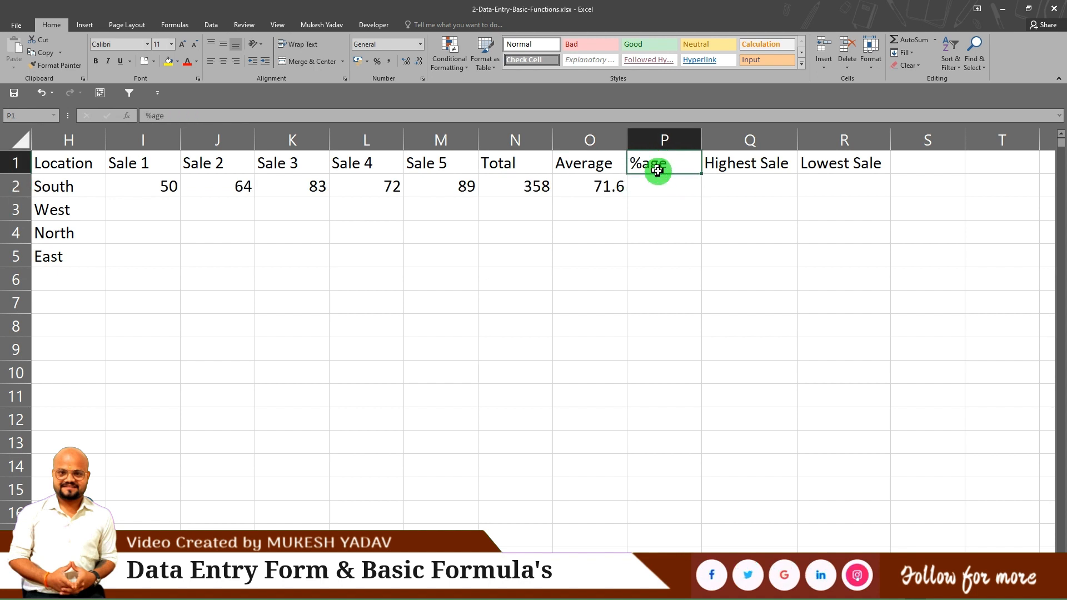
pyautogui.click(595, 158)
pyautogui.click(639, 162)
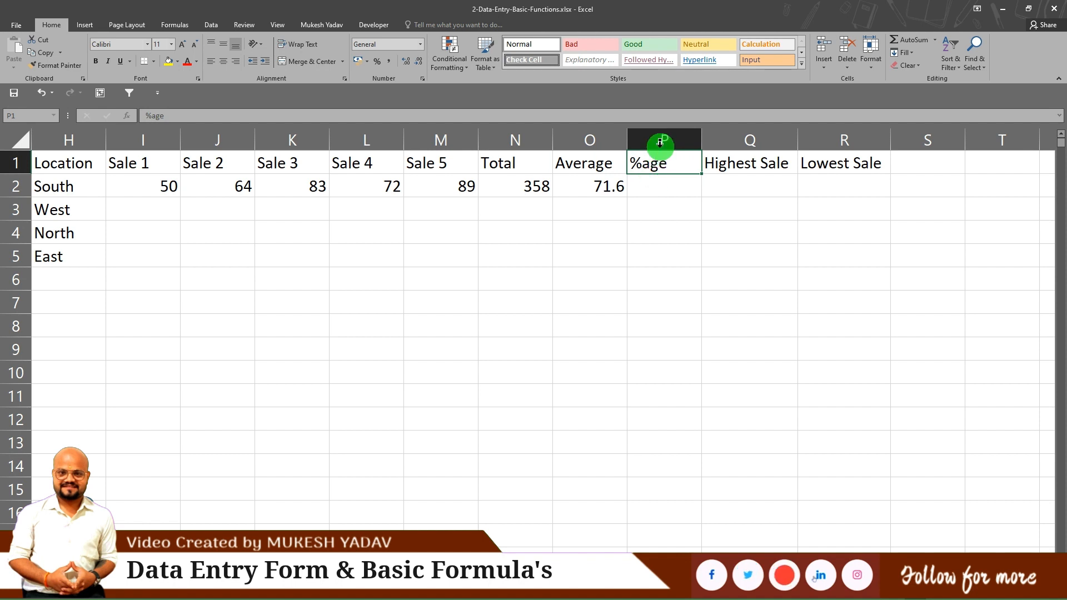
pyautogui.click(653, 197)
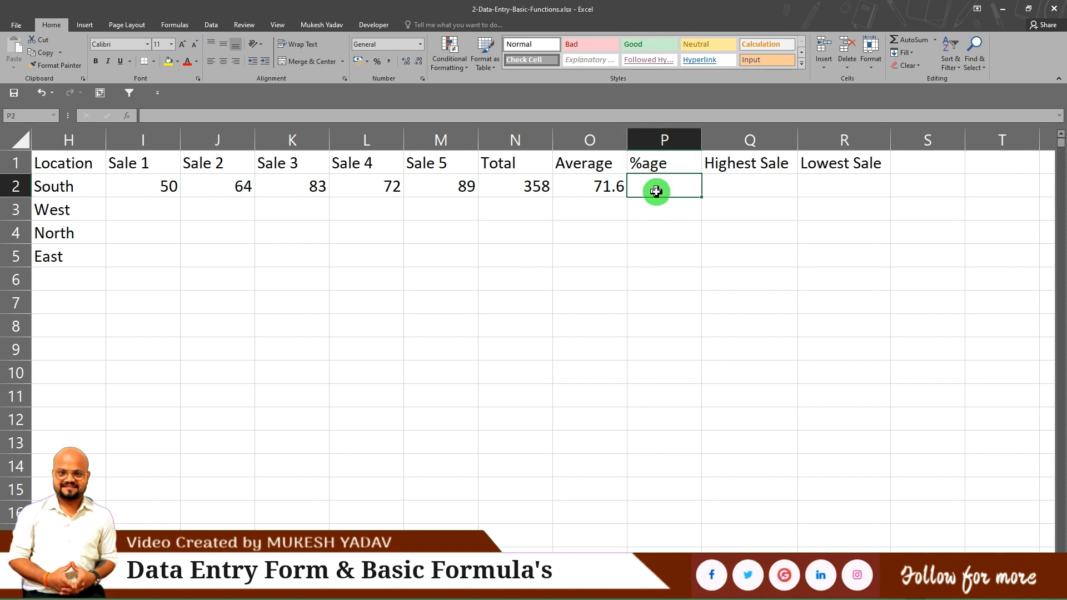
pyautogui.click(665, 136)
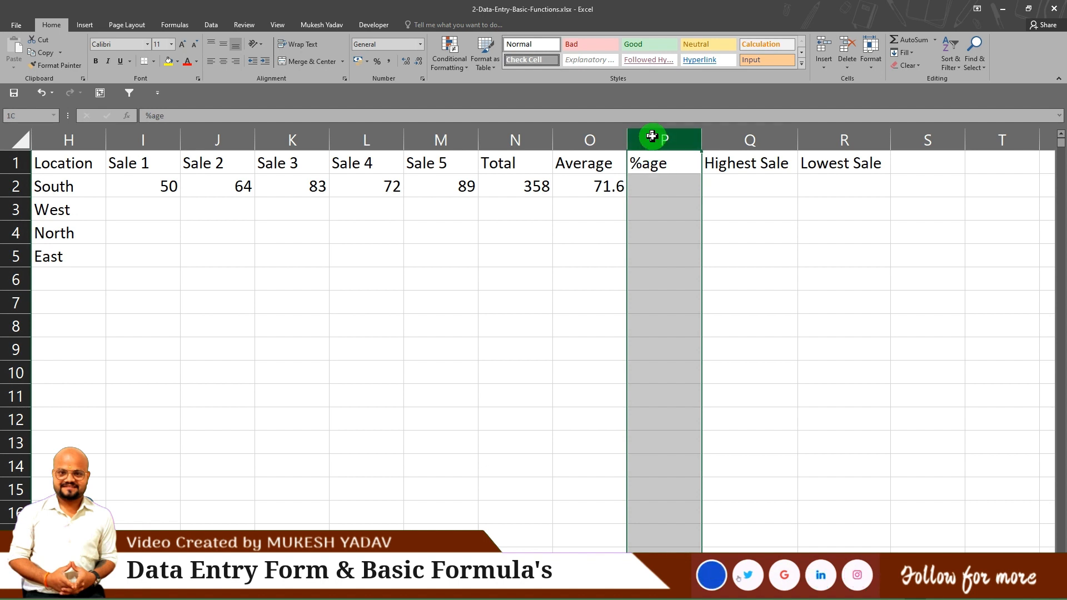
pyautogui.click(652, 135)
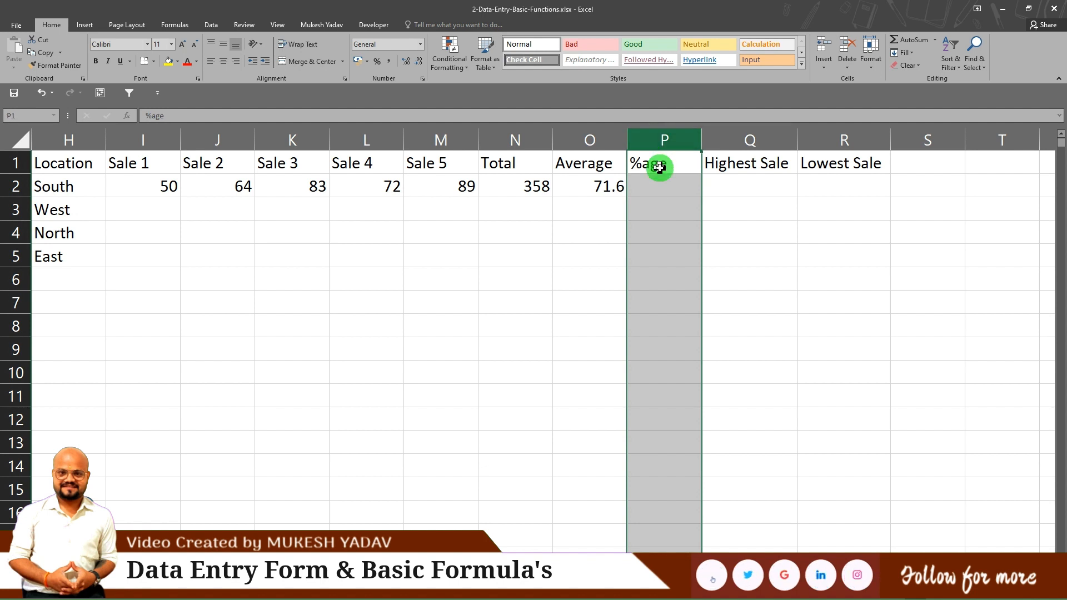
pyautogui.hotkey('ctrl', '-')
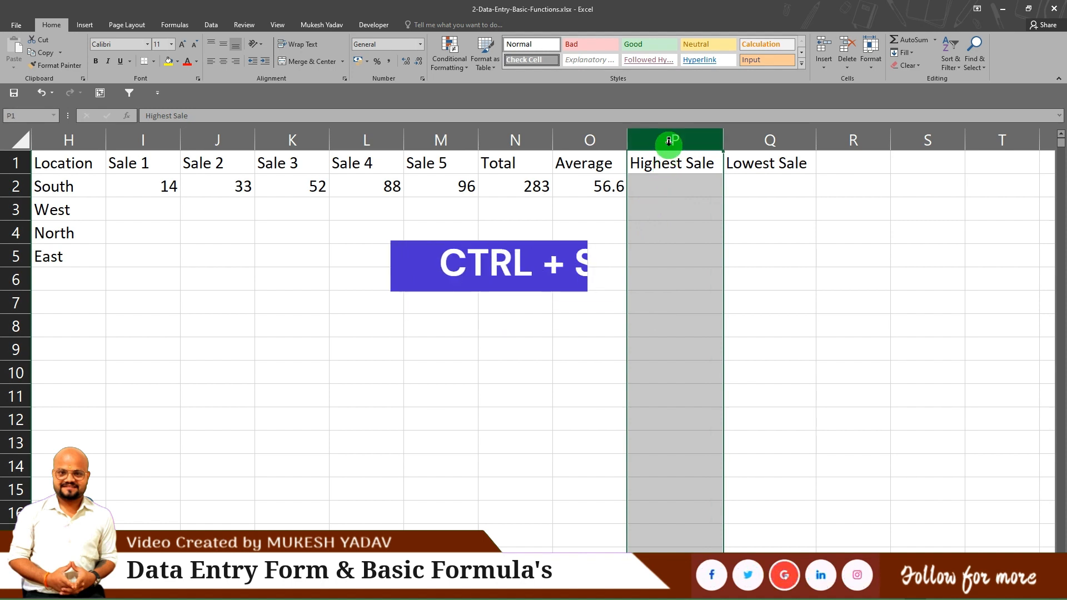
# Insert an empty column before the Highest Sale column, and delete that inserted column again.
pyautogui.hotkey('ctrl', 'shift', '=')
pyautogui.click(661, 182)
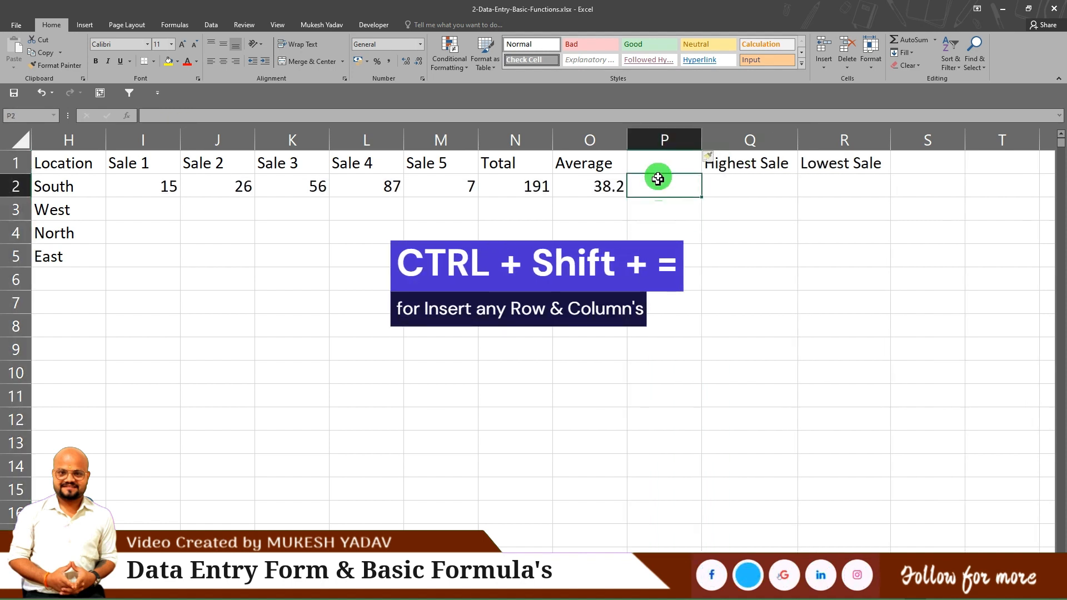
pyautogui.click(662, 142)
pyautogui.hotkey('ctrl', '-')
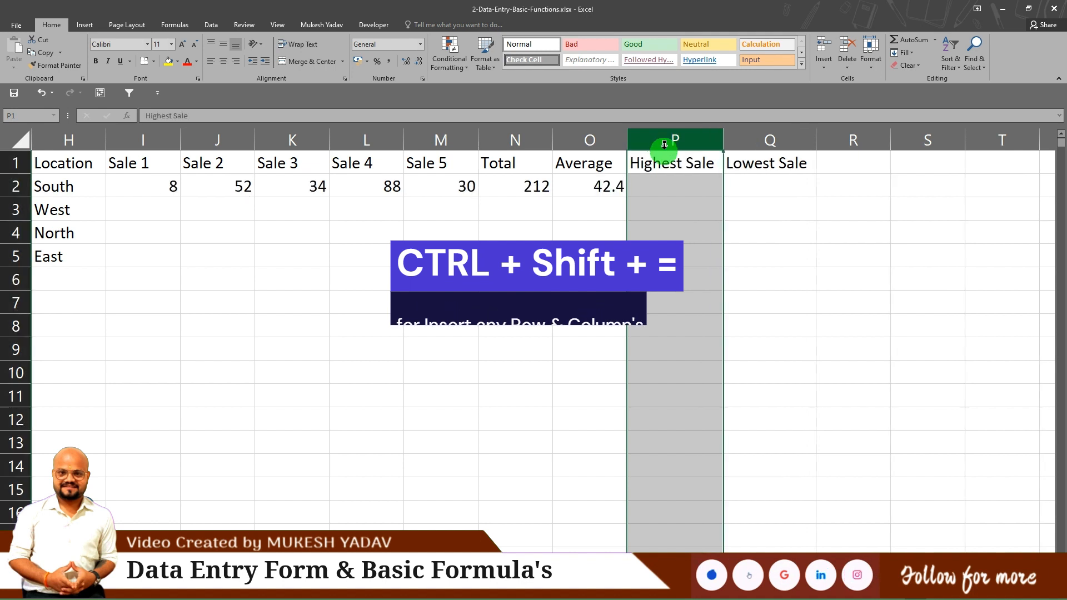
# Find the first record's highest sale in P2 with the formula =MAX(I2:M2).
pyautogui.click(658, 185)
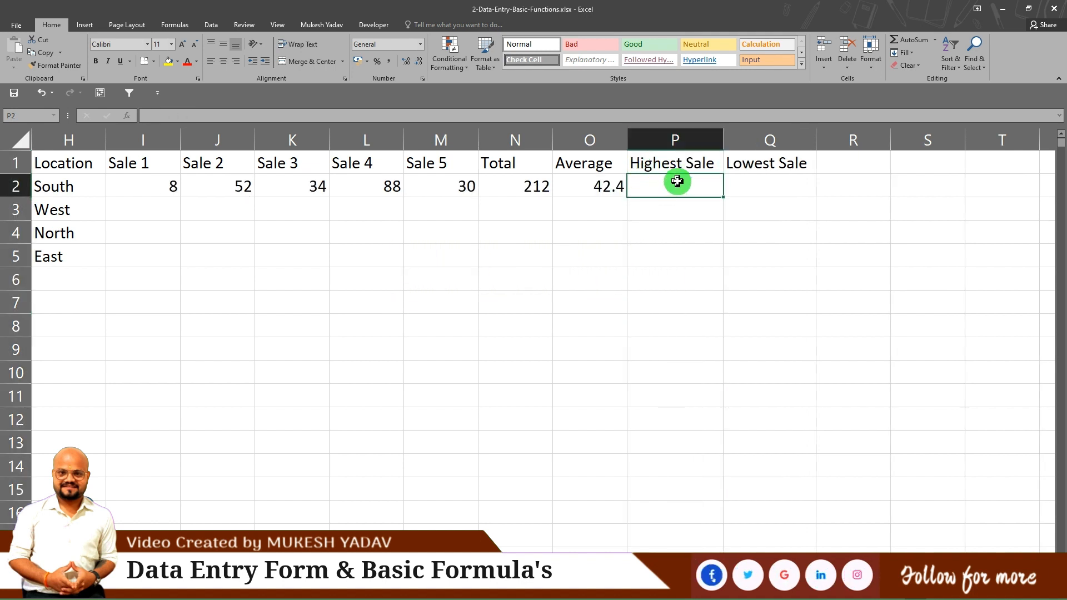
pyautogui.moveTo(152, 184); pyautogui.dragTo(428, 180)
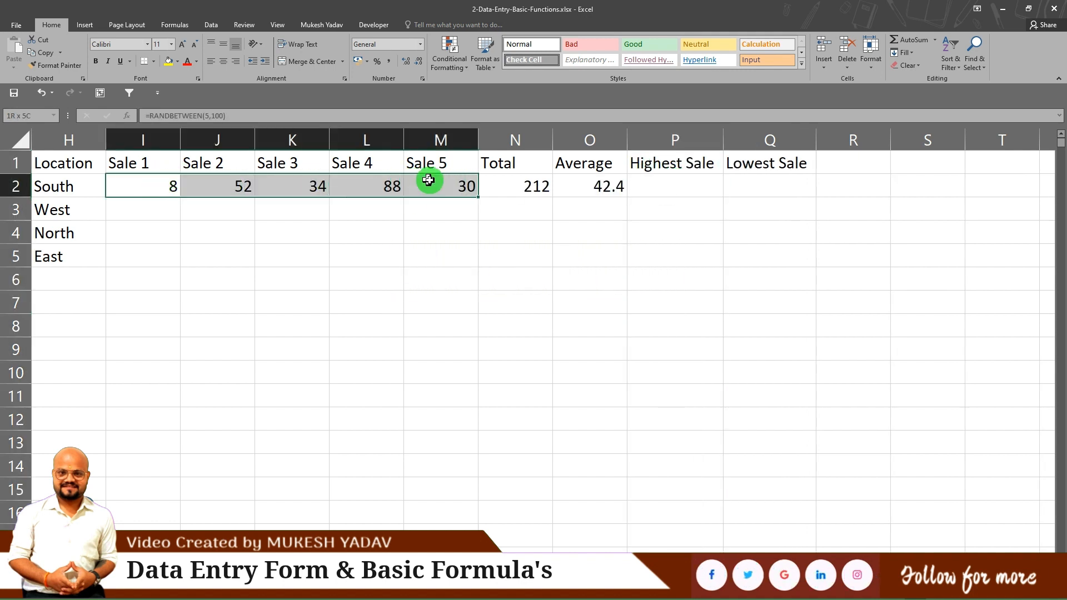
pyautogui.click(684, 188)
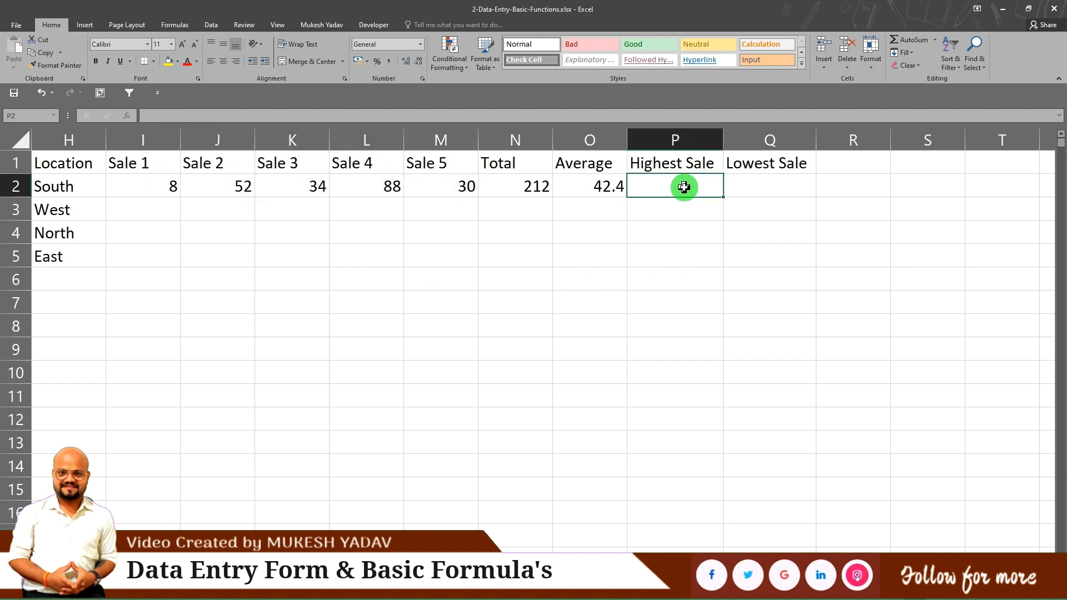
pyautogui.write('=')
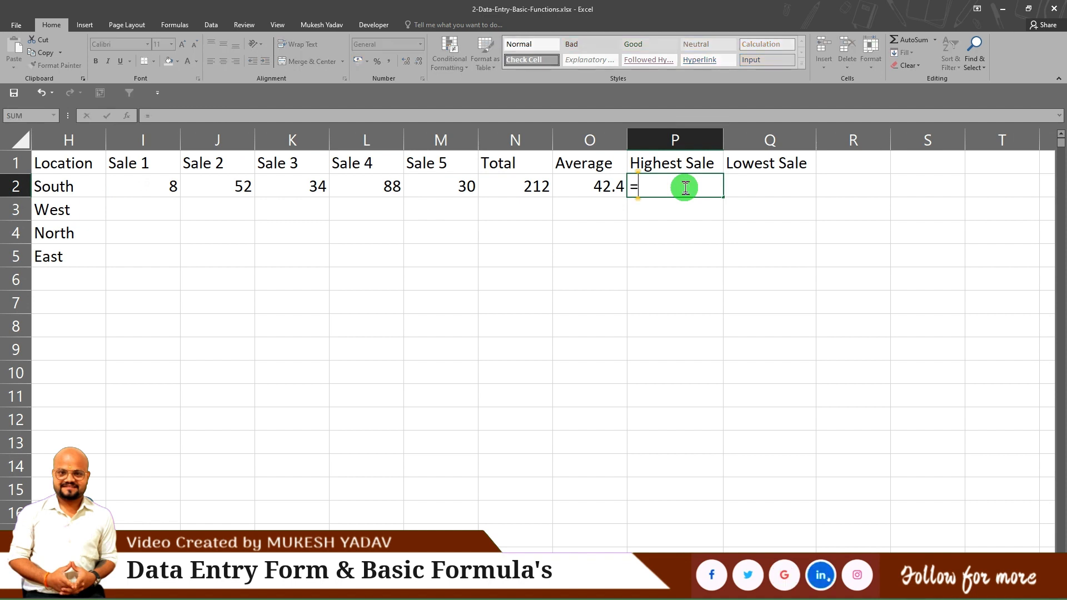
pyautogui.write('max')
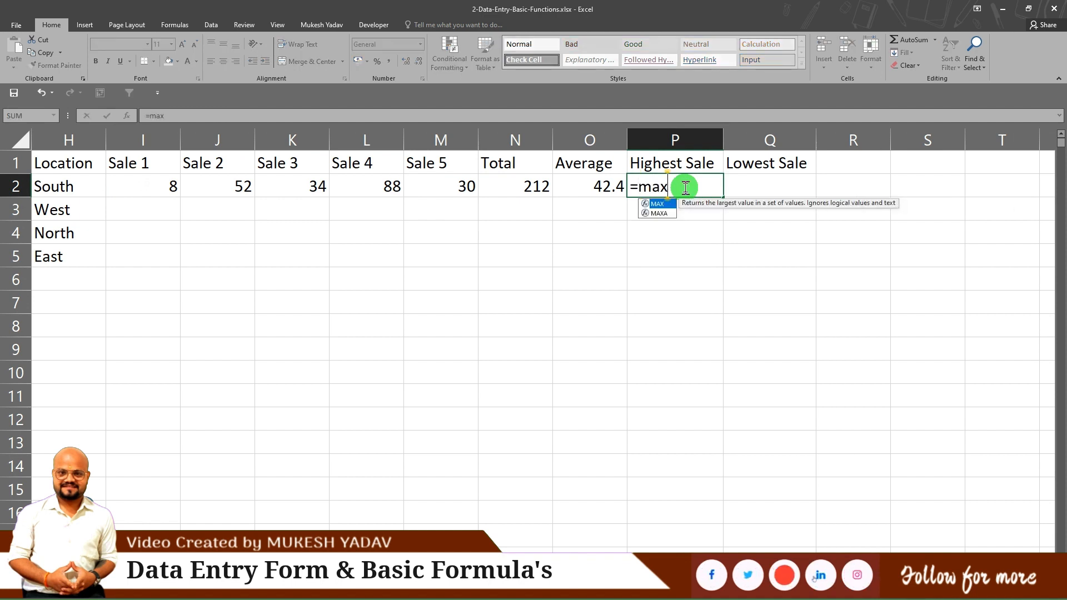
pyautogui.press('Tab')
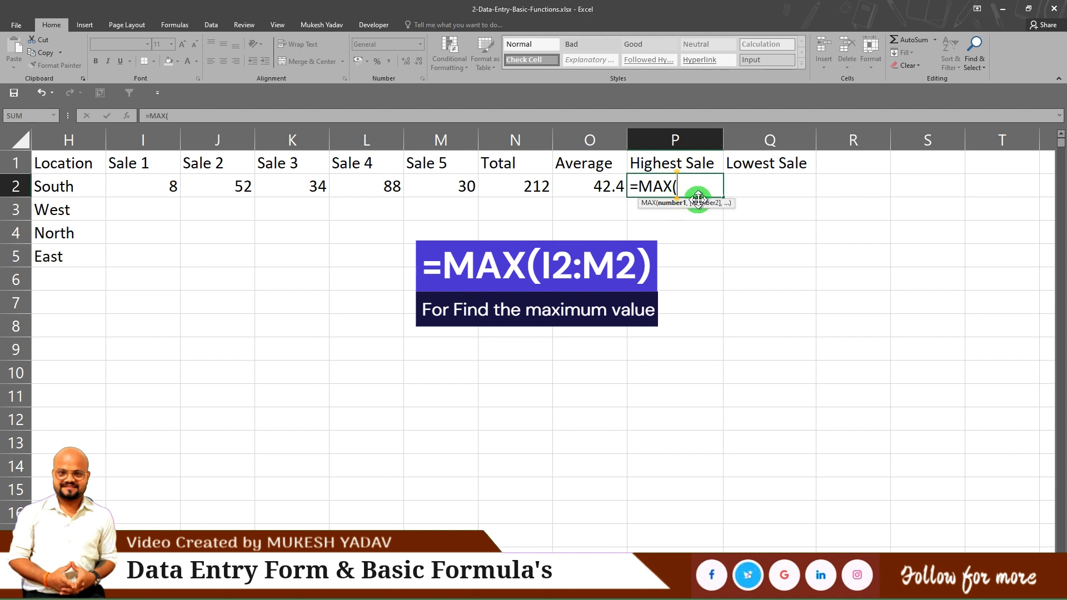
pyautogui.click(167, 189)
pyautogui.moveTo(167, 188); pyautogui.dragTo(429, 181)
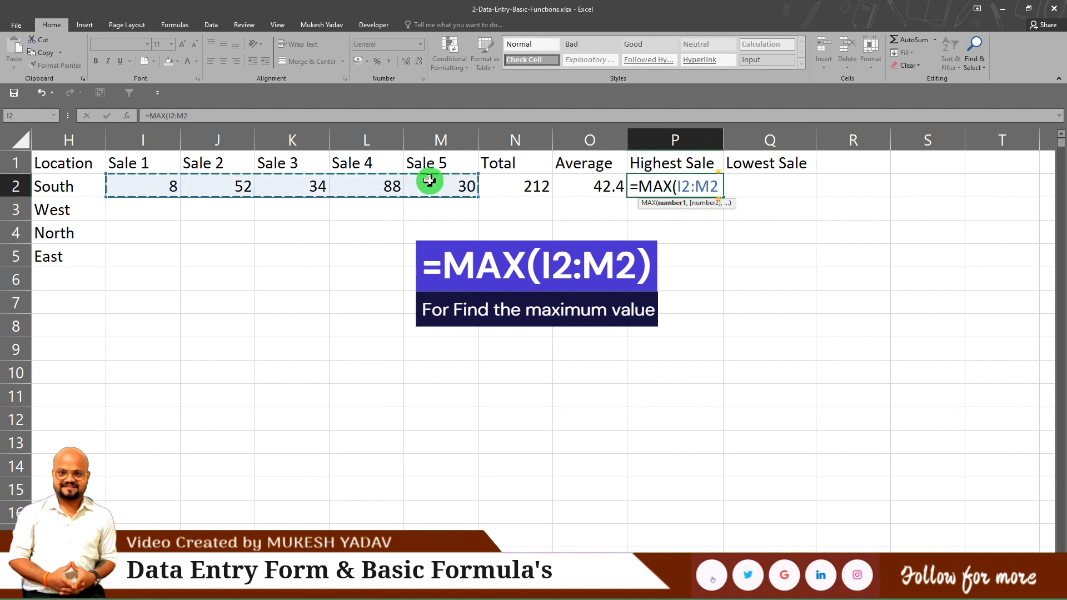
pyautogui.write(')')
pyautogui.press('Return')
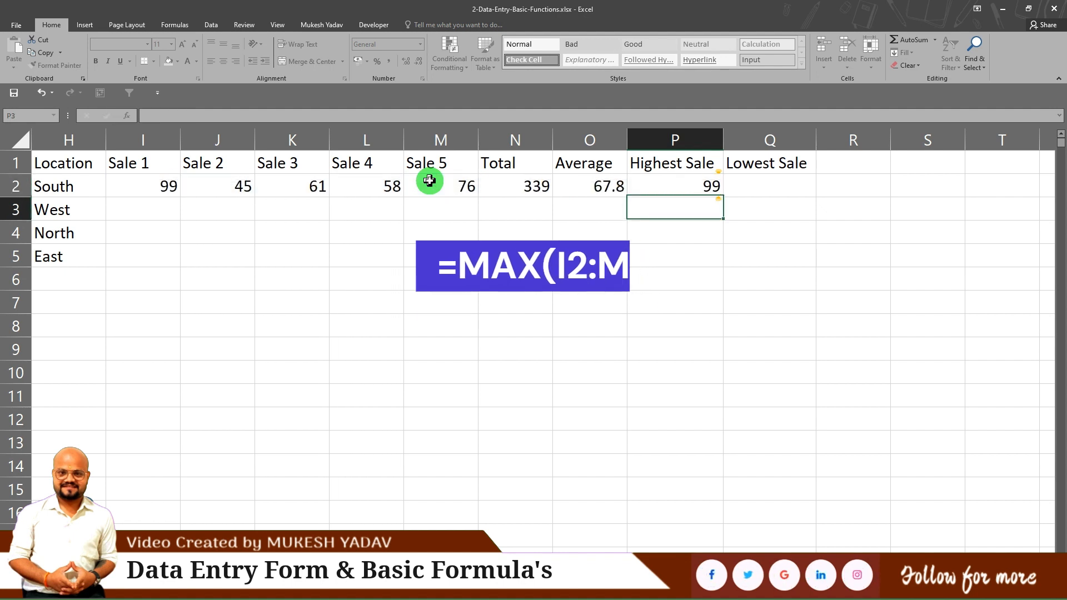
pyautogui.click(674, 186)
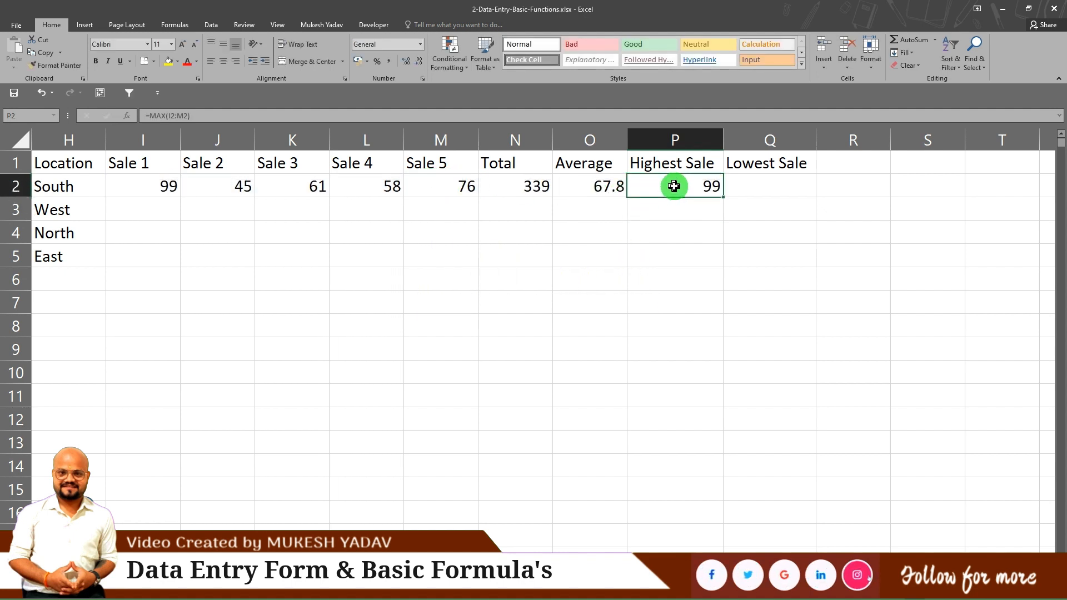
# Find the first record's lowest sale in Q2 with the formula =MIN(I2:M2).
pyautogui.click(753, 187)
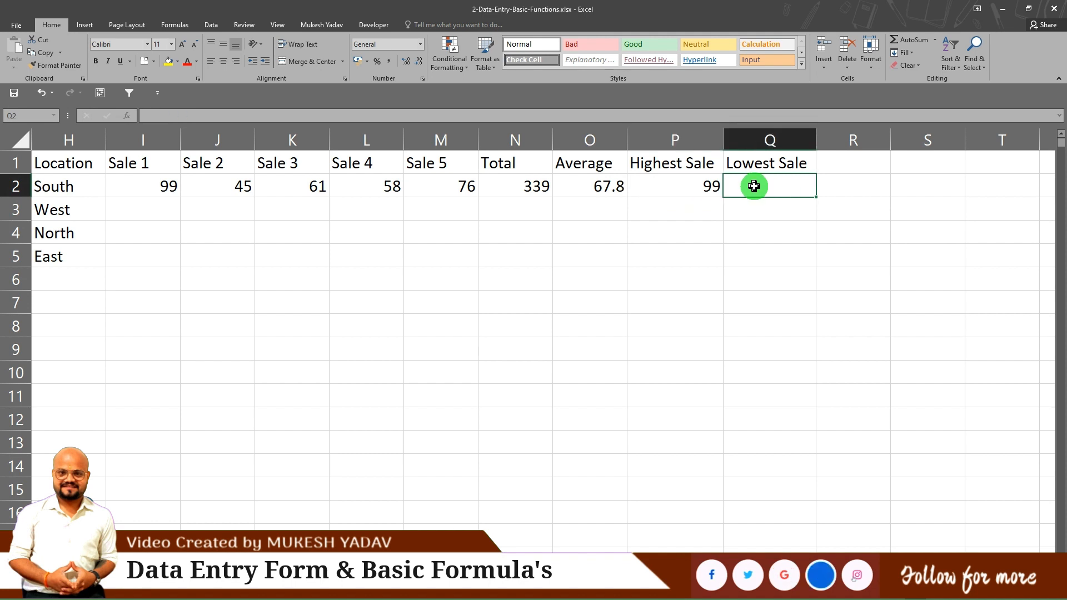
pyautogui.write('=')
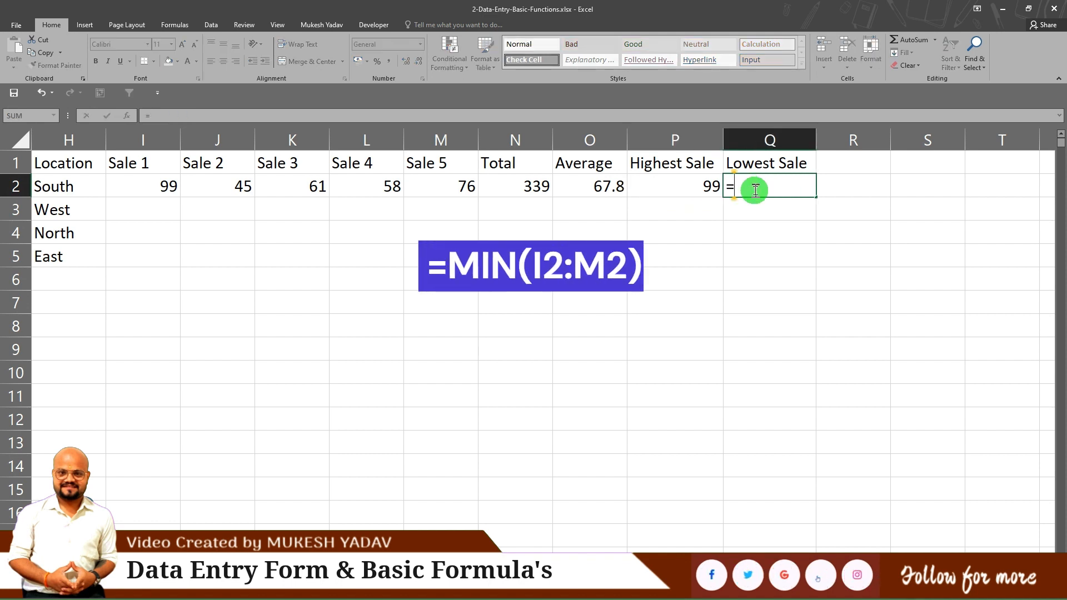
pyautogui.write('MIN(')
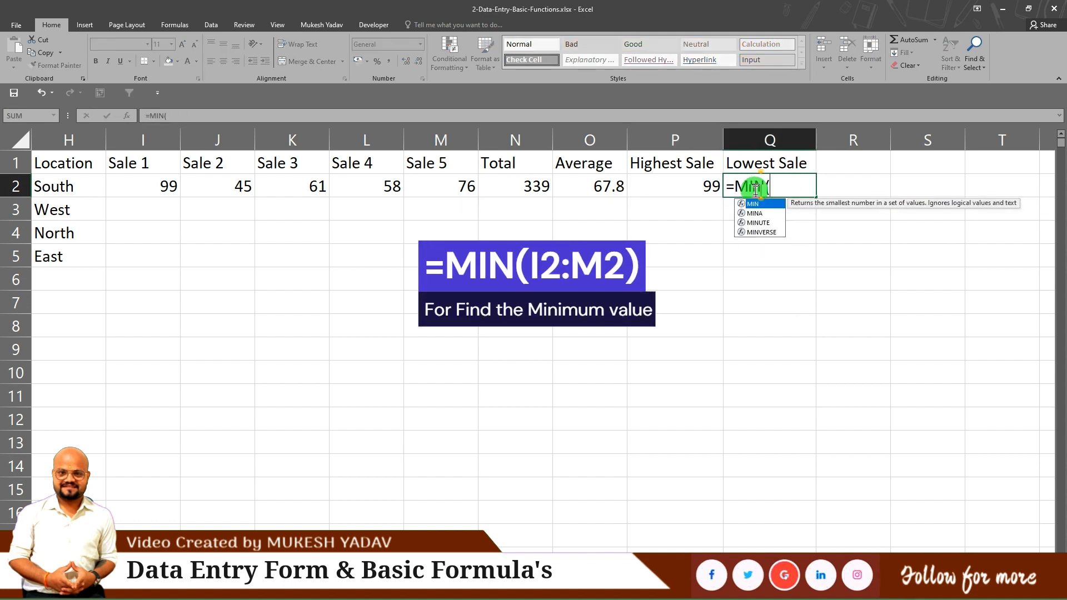
pyautogui.moveTo(143, 186); pyautogui.dragTo(442, 186)
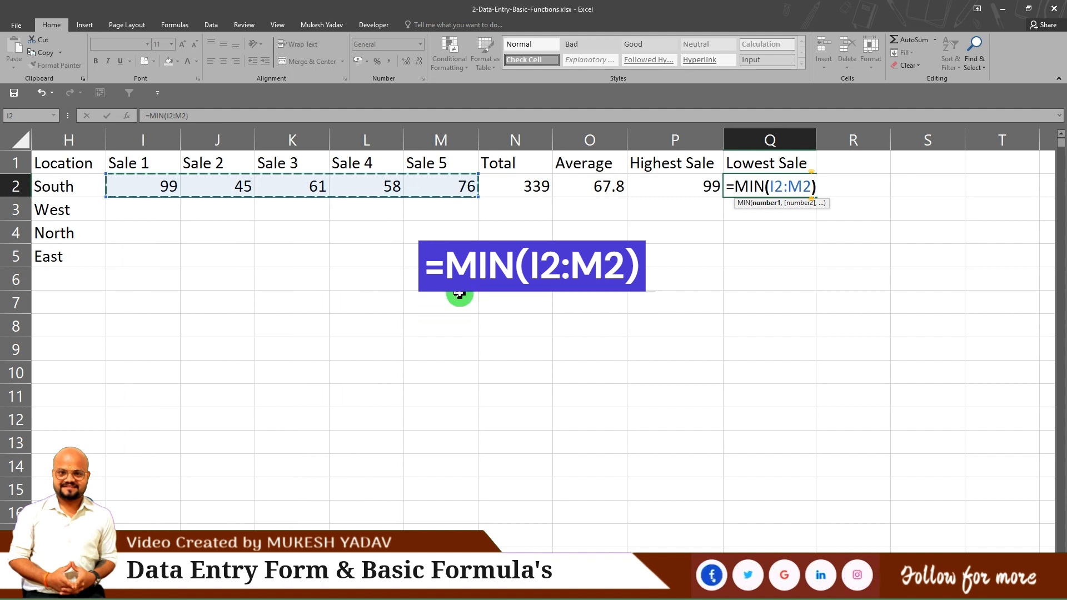
pyautogui.press('Return')
pyautogui.click(757, 265)
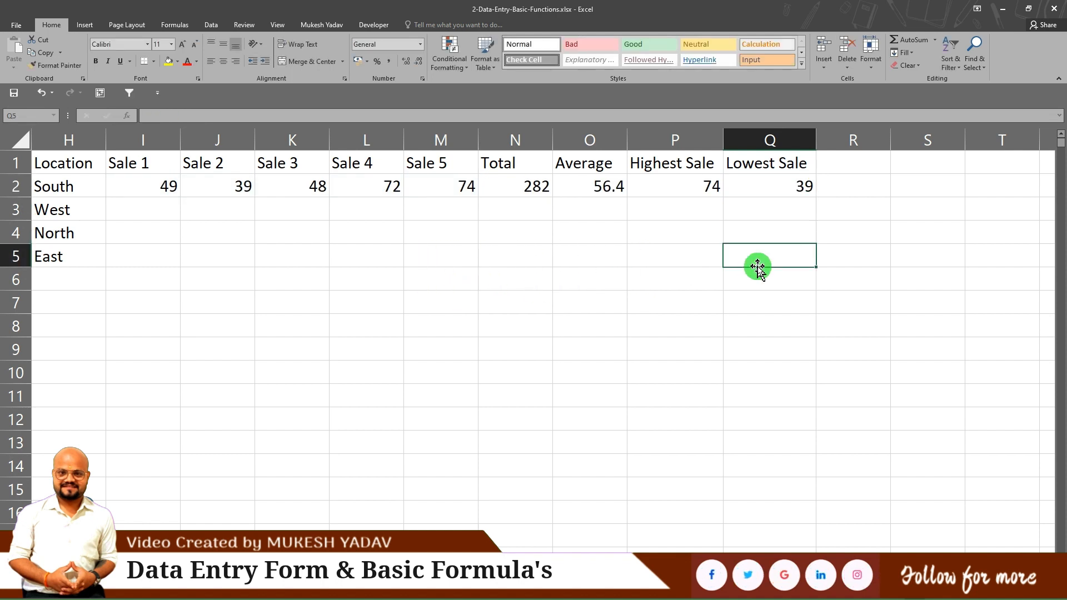
pyautogui.click(767, 178)
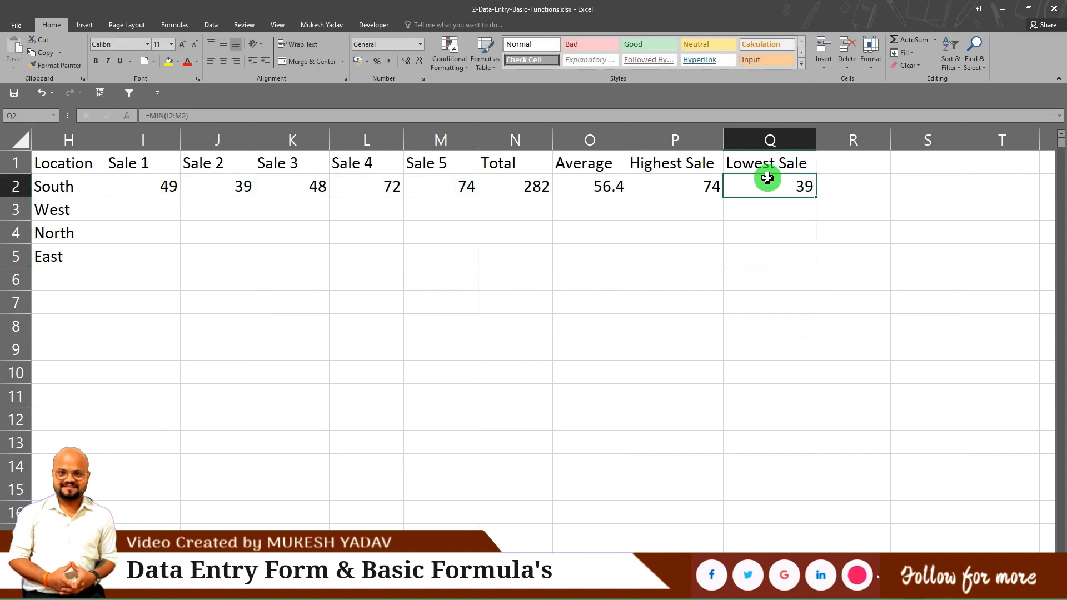
pyautogui.click(620, 203)
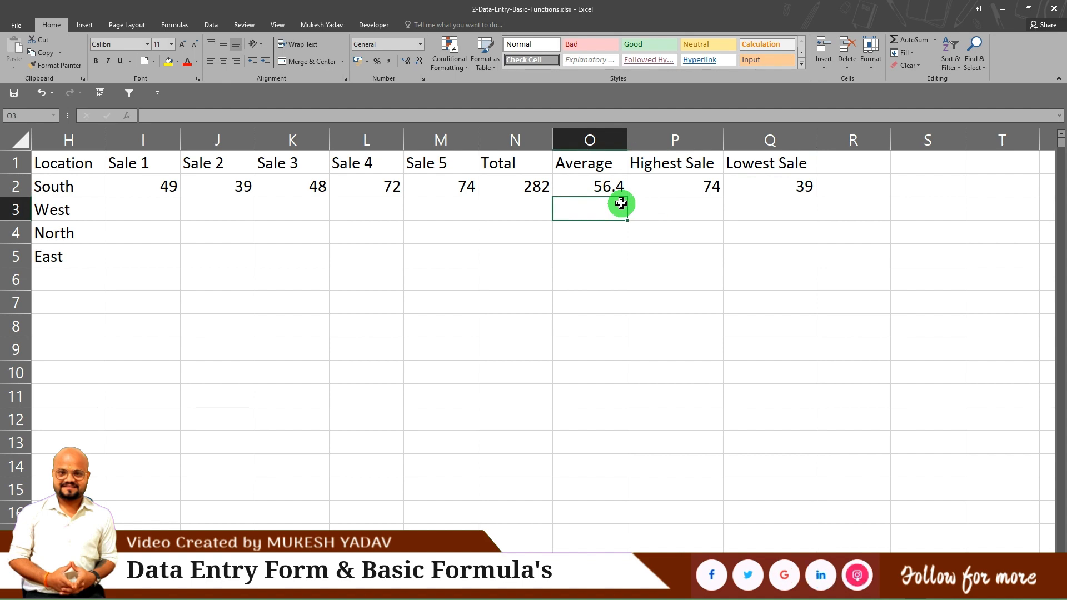
pyautogui.click(732, 202)
# Fill the Month, Week, Date and Location entries in E2:H5 down through all remaining employee records.
pyautogui.hscroll(-3, 734, 204)
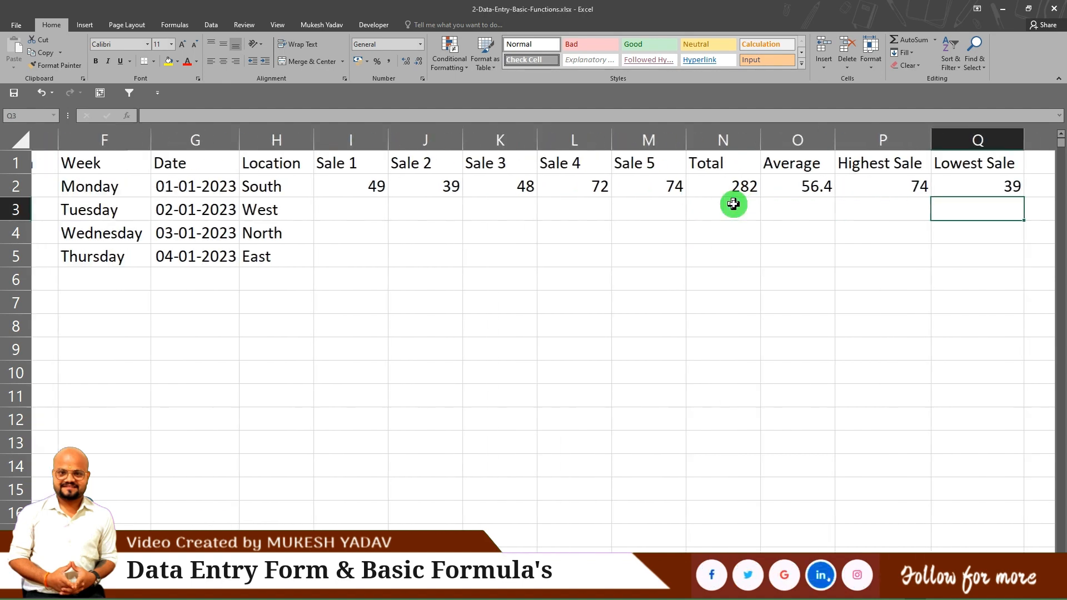
pyautogui.hscroll(-3, 733, 204)
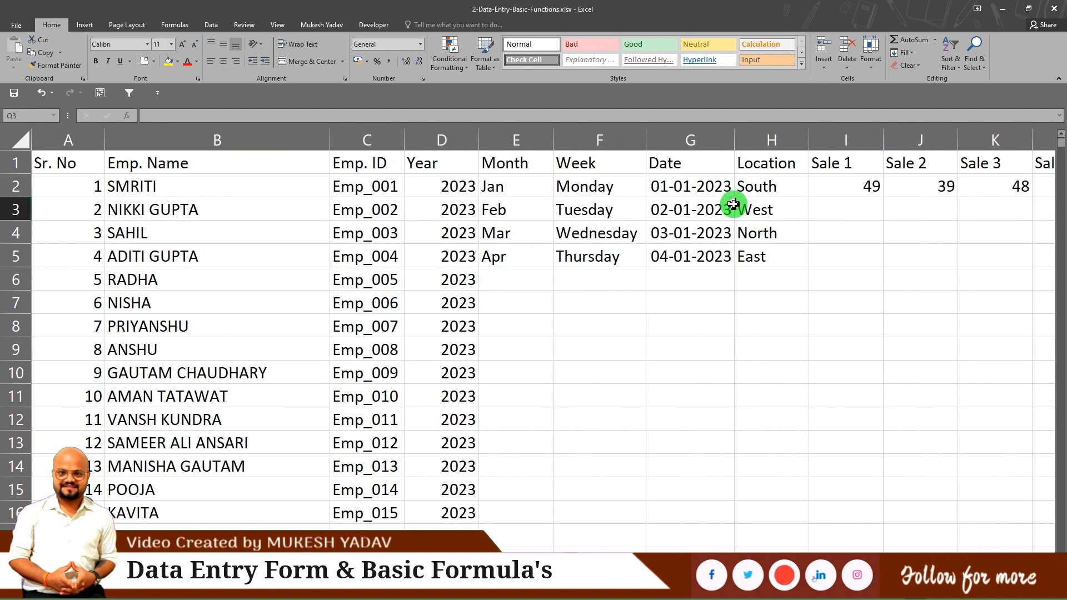
pyautogui.hscroll(2, 733, 204)
pyautogui.click(357, 187)
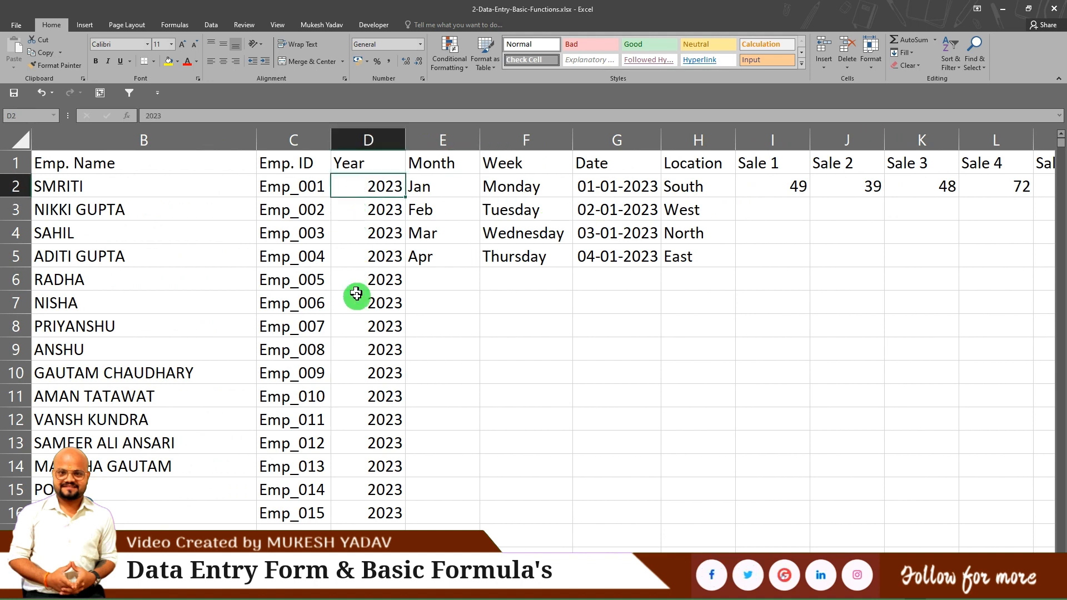
pyautogui.keyDown('shift'); pyautogui.click(356, 294); pyautogui.keyUp('shift')
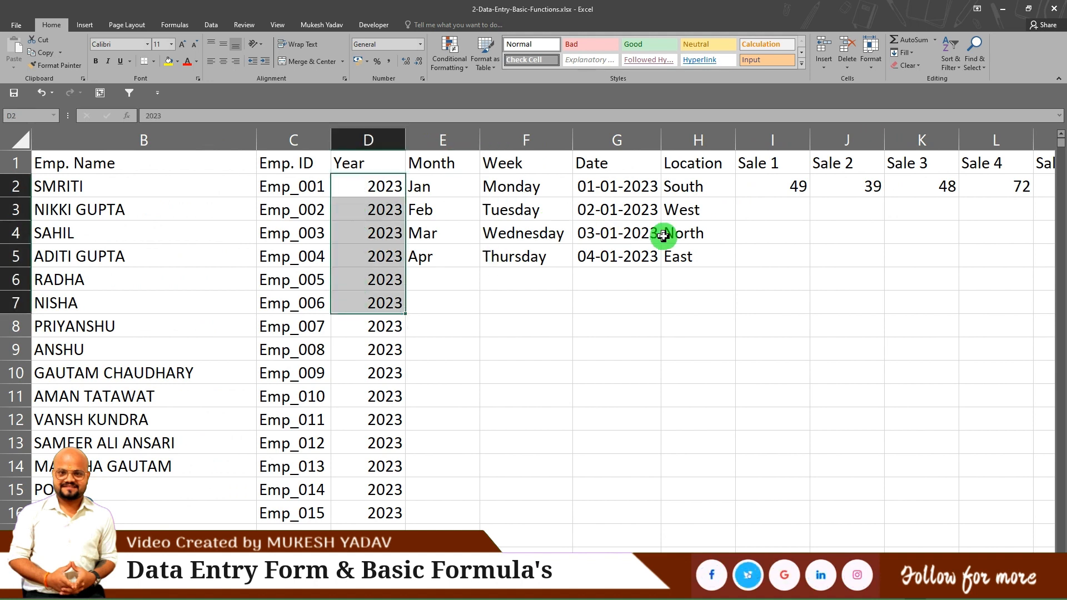
pyautogui.moveTo(452, 186); pyautogui.dragTo(688, 257)
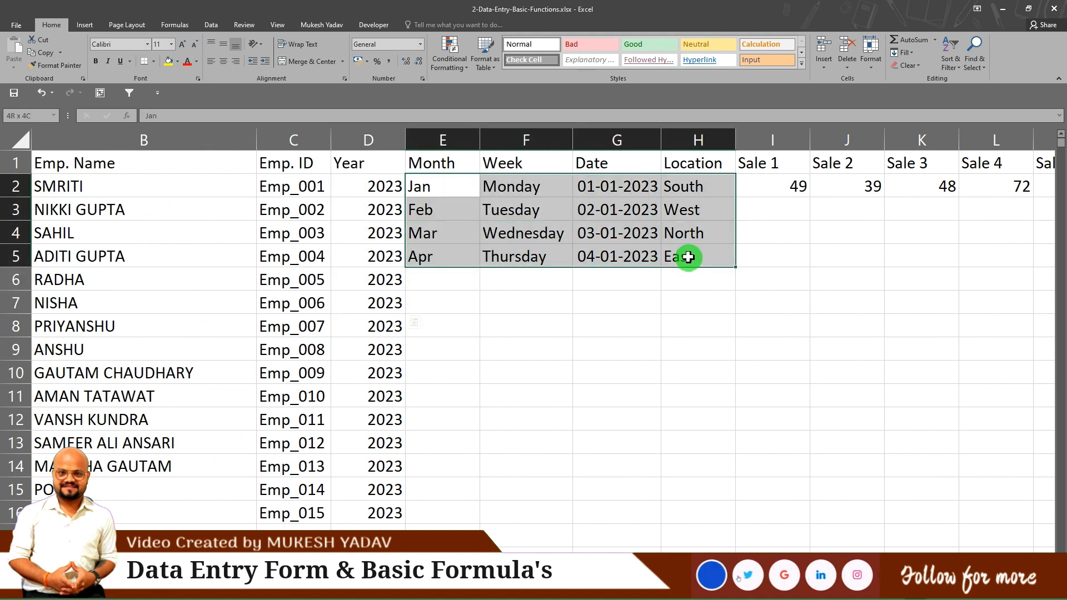
pyautogui.click(655, 250)
pyautogui.moveTo(465, 191); pyautogui.dragTo(528, 234)
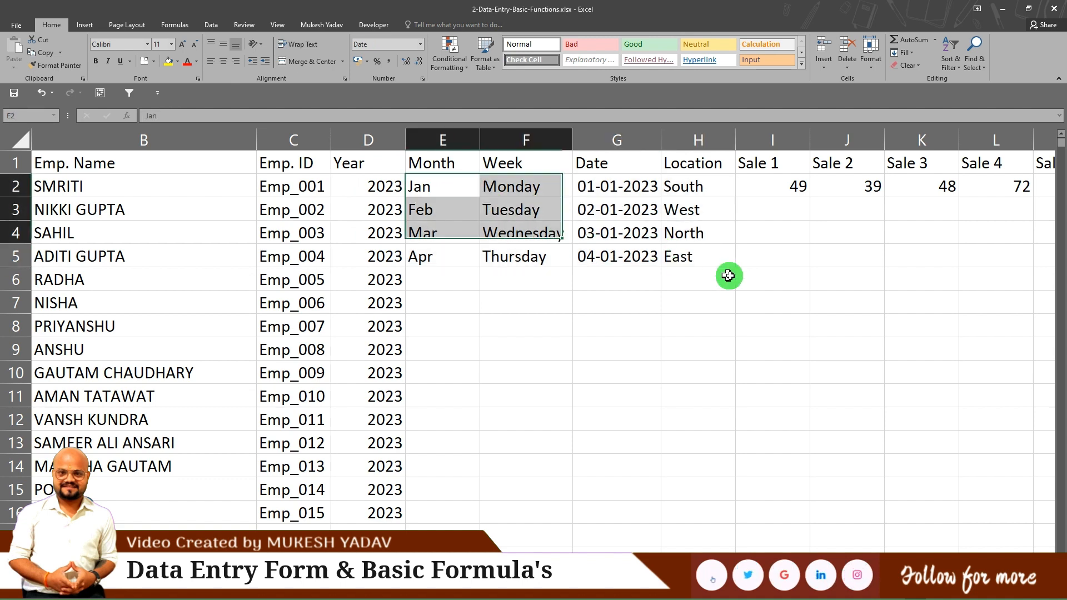
pyautogui.moveTo(728, 275); pyautogui.dragTo(724, 258)
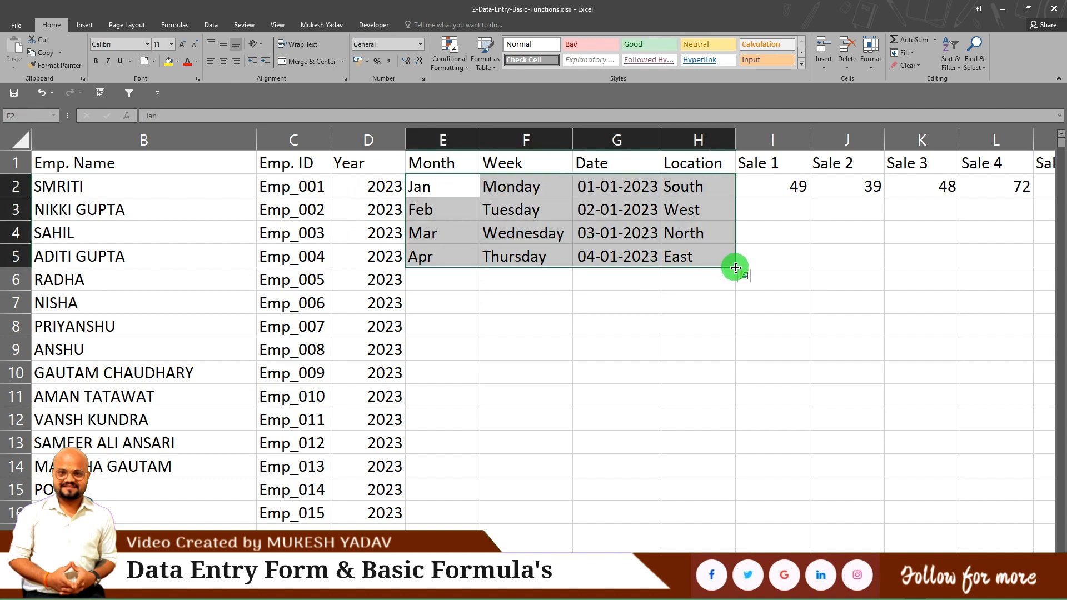
pyautogui.doubleClick(735, 268)
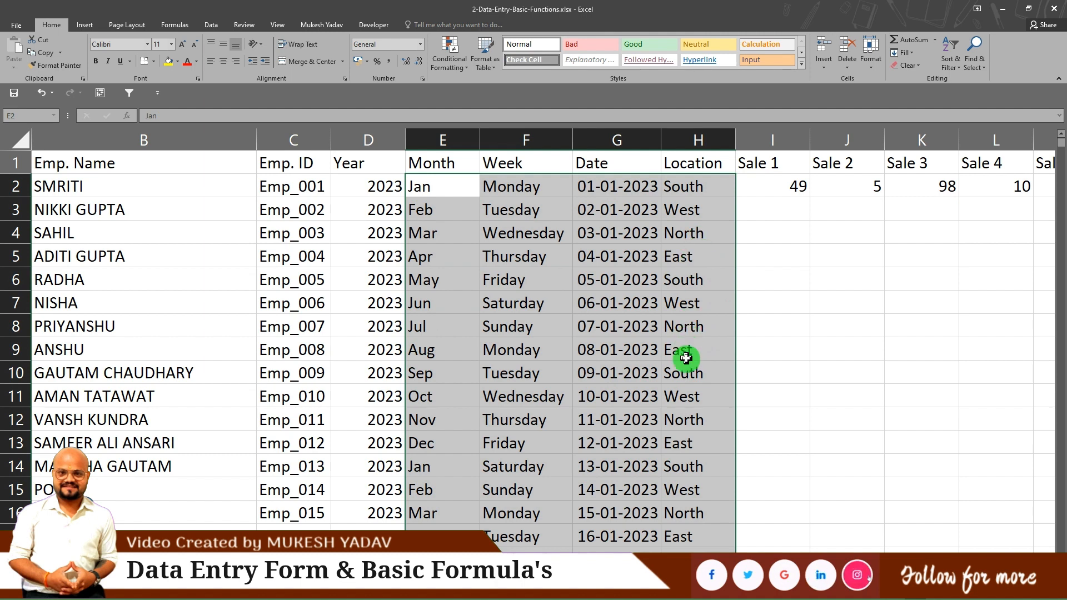
# Fill the sales, Total, Average, Highest Sale and Lowest Sale formulas in I2:Q2 down through all records.
pyautogui.hscroll(5, 685, 363)
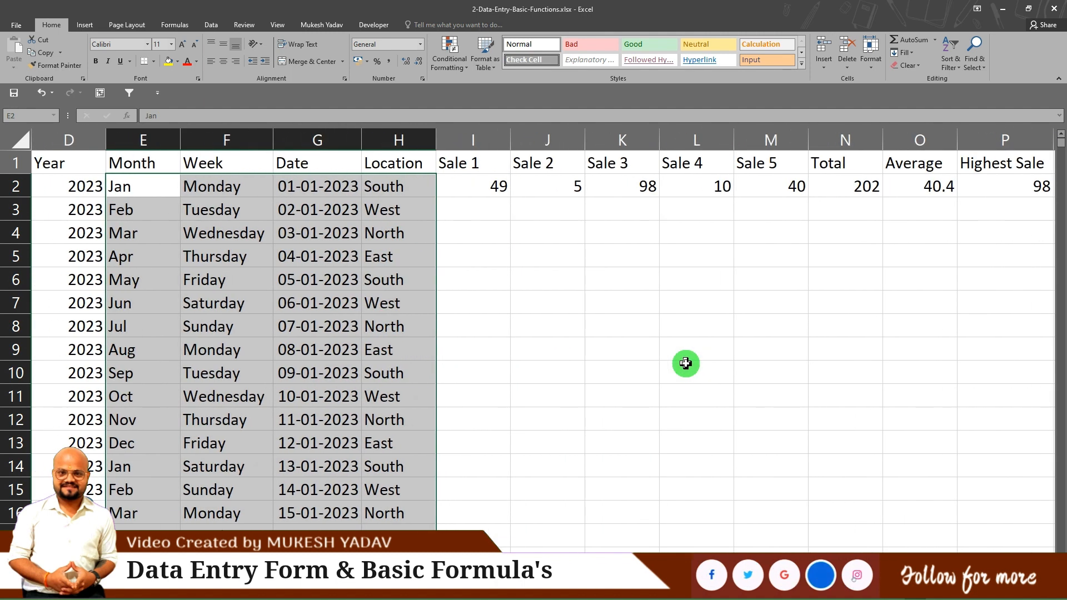
pyautogui.moveTo(248, 185); pyautogui.dragTo(861, 177)
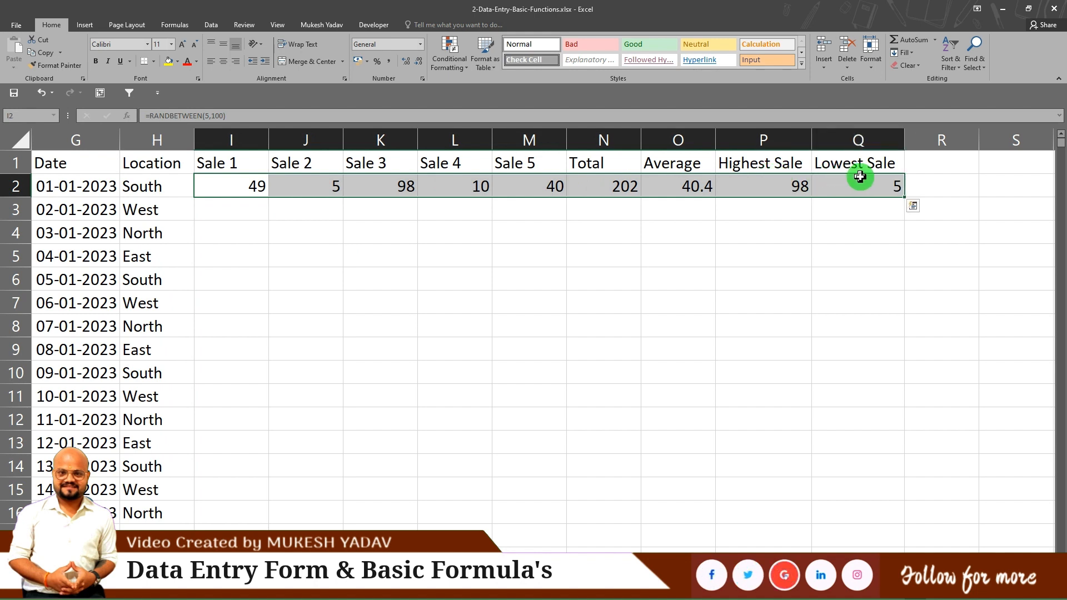
pyautogui.doubleClick(904, 198)
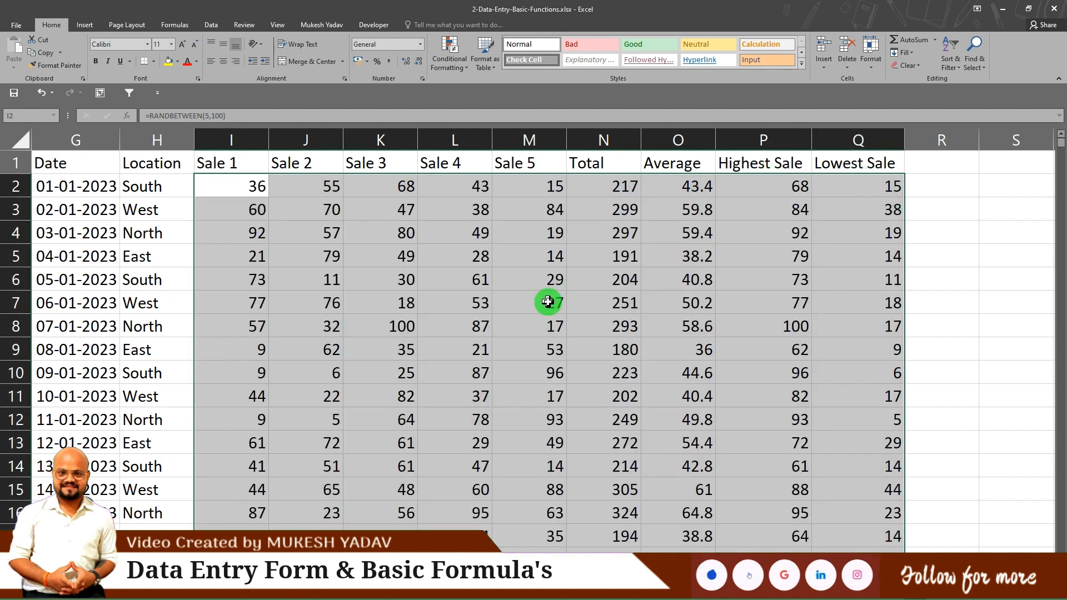
pyautogui.click(548, 302)
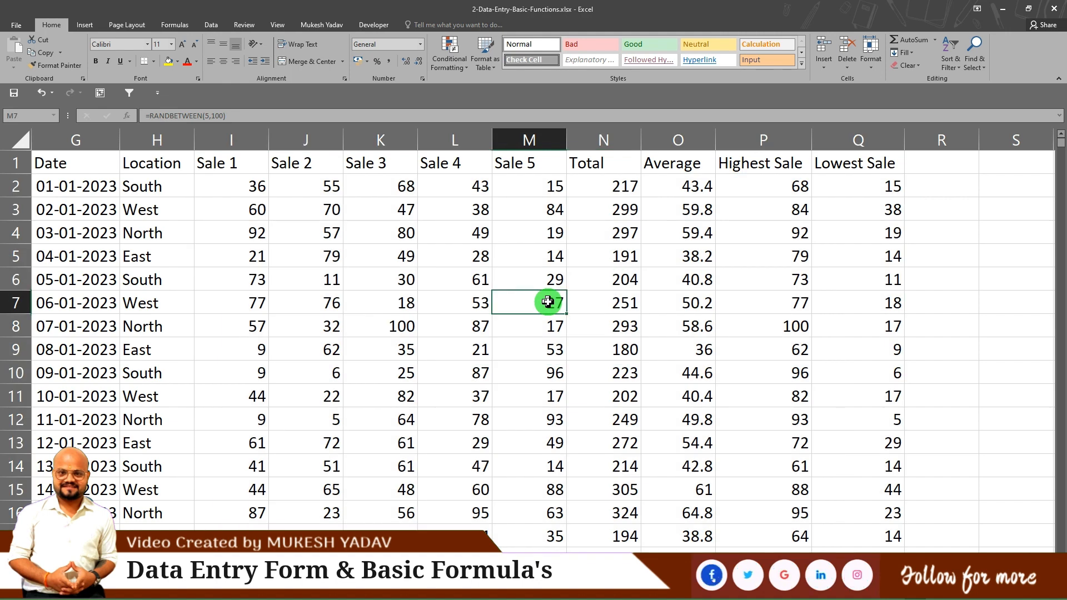
# Recalculate the worksheet repeatedly to generate new random sales figures in the Sale 1 to Sale 5 columns.
pyautogui.moveTo(234, 178); pyautogui.dragTo(509, 391)
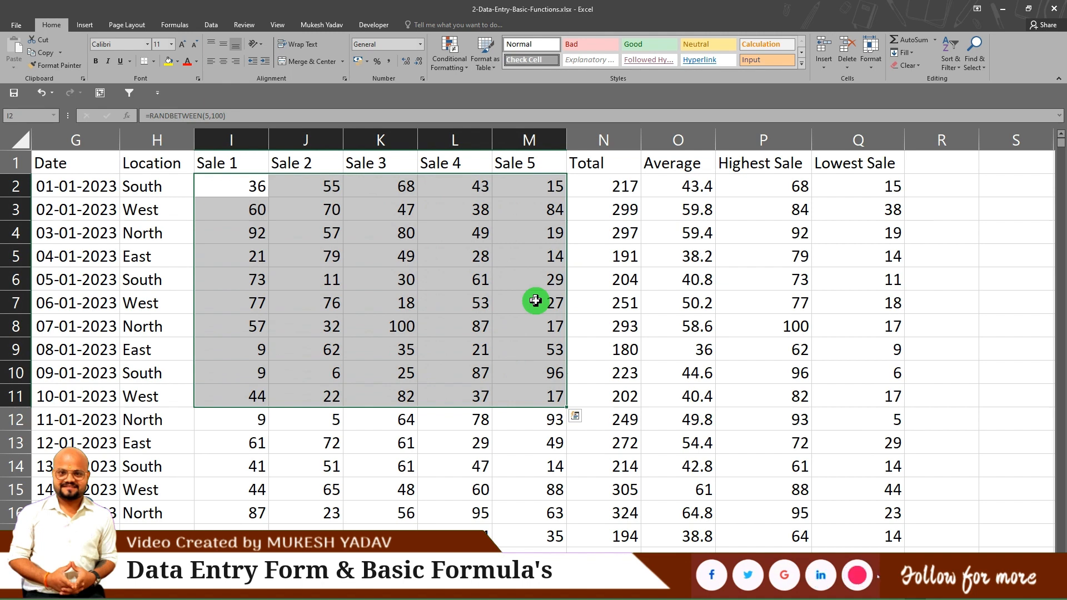
pyautogui.click(954, 215)
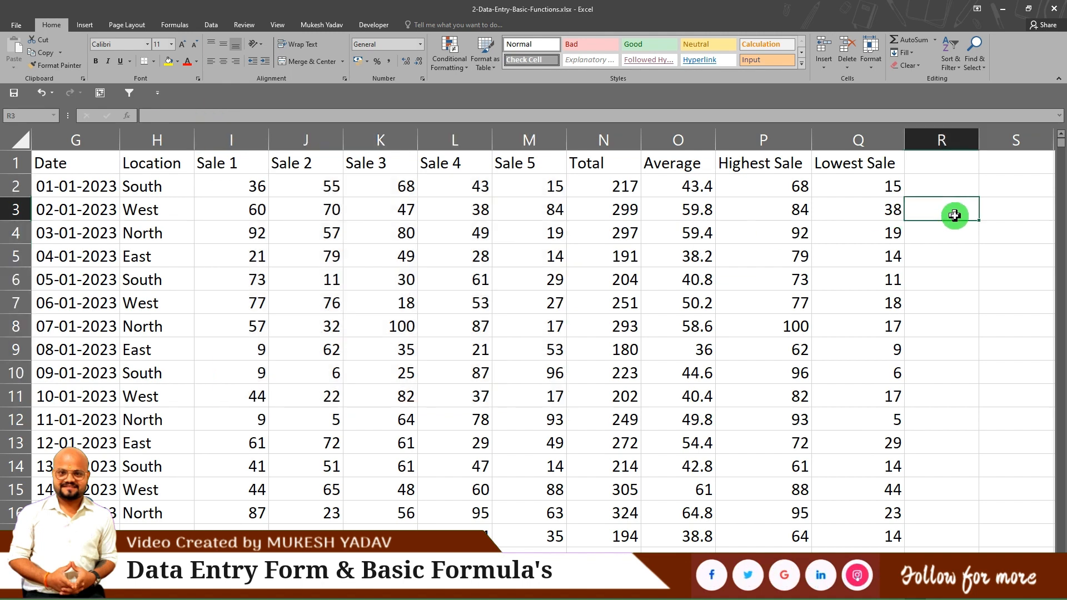
pyautogui.press('F9')
pyautogui.press('F9')
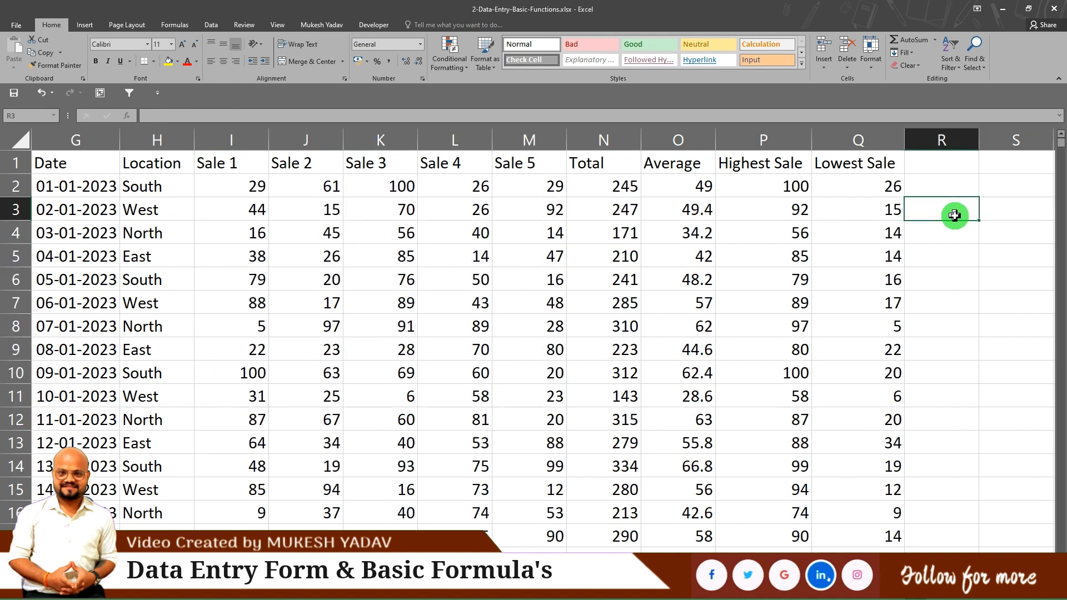
pyautogui.press('F9')
pyautogui.press('F9')
pyautogui.press('F9')
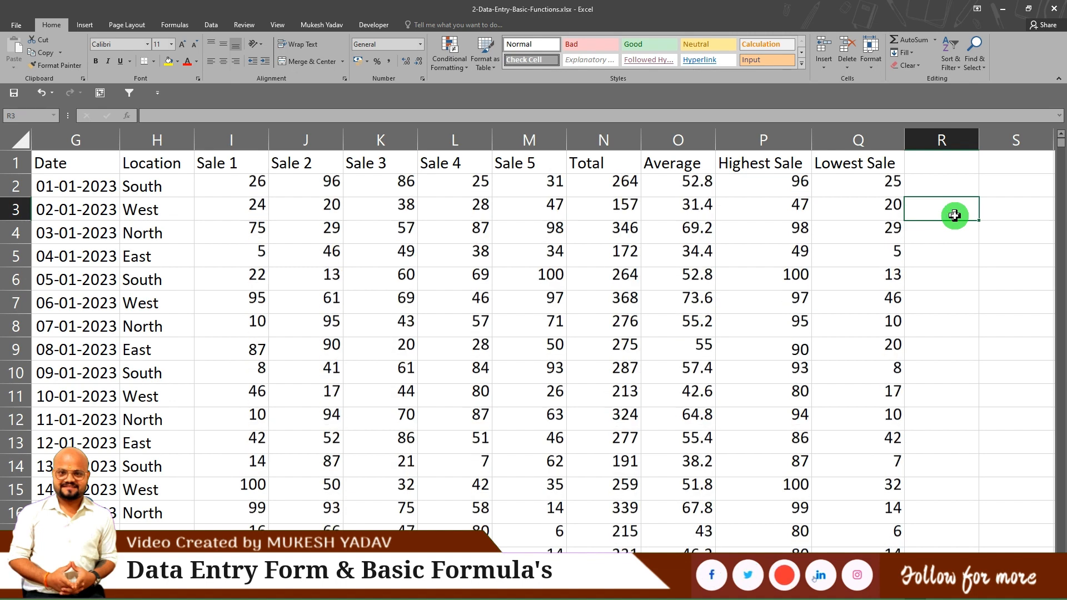
pyautogui.press('F9')
pyautogui.press('F9')
pyautogui.press('F9')
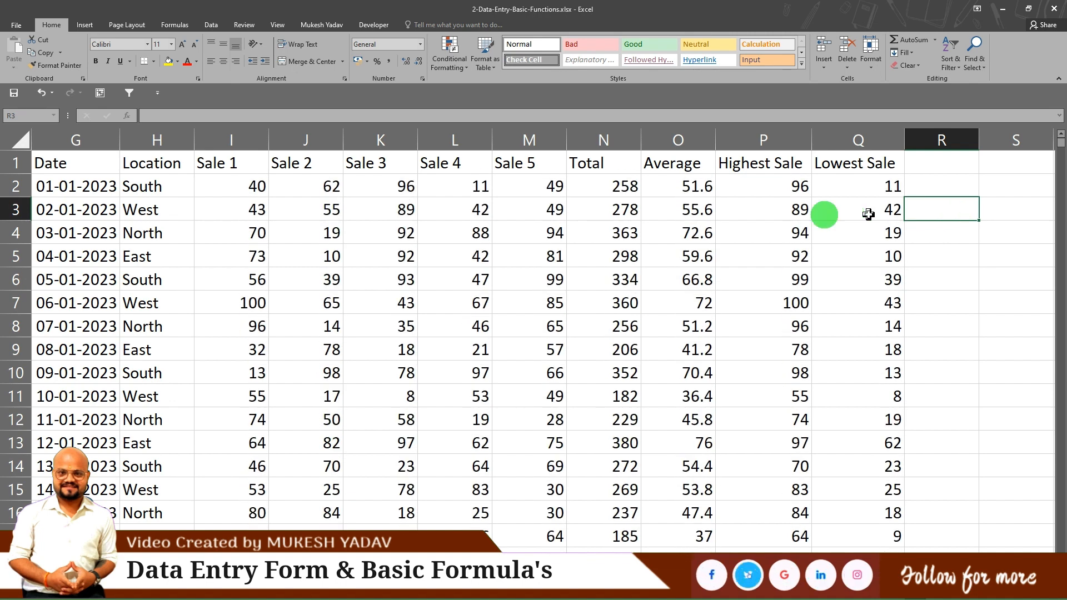
# Copy the Sale 1 to Sale 5 random figures of all records, from I2 to the last row of column M.
pyautogui.click(233, 190)
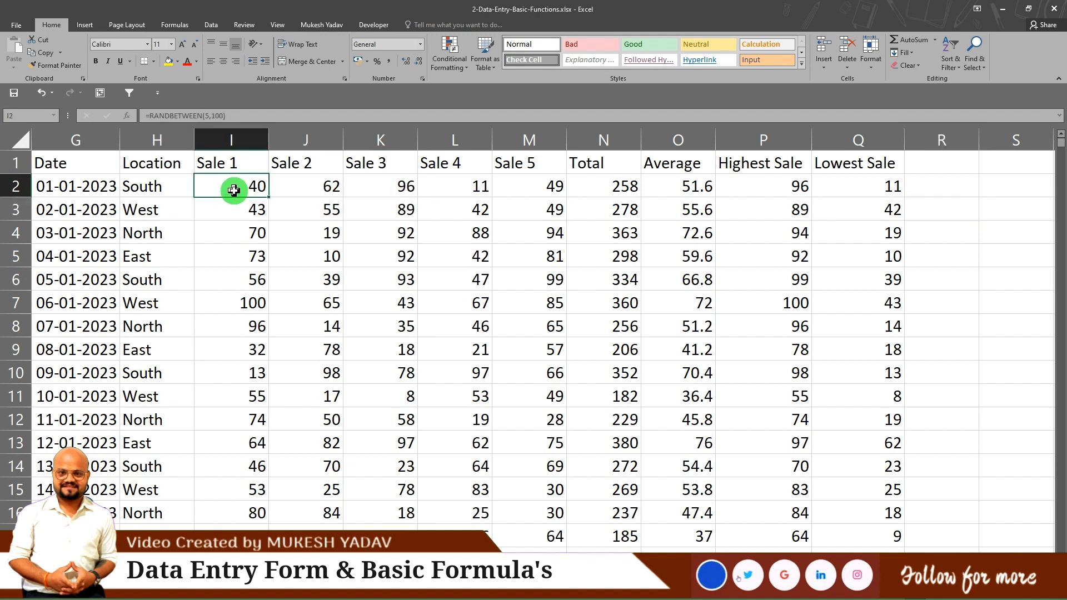
pyautogui.hotkey('shift', 'Right')
pyautogui.hotkey('shift', 'Right')
pyautogui.hotkey('shift', 'Right')
pyautogui.hotkey('shift', 'Right')
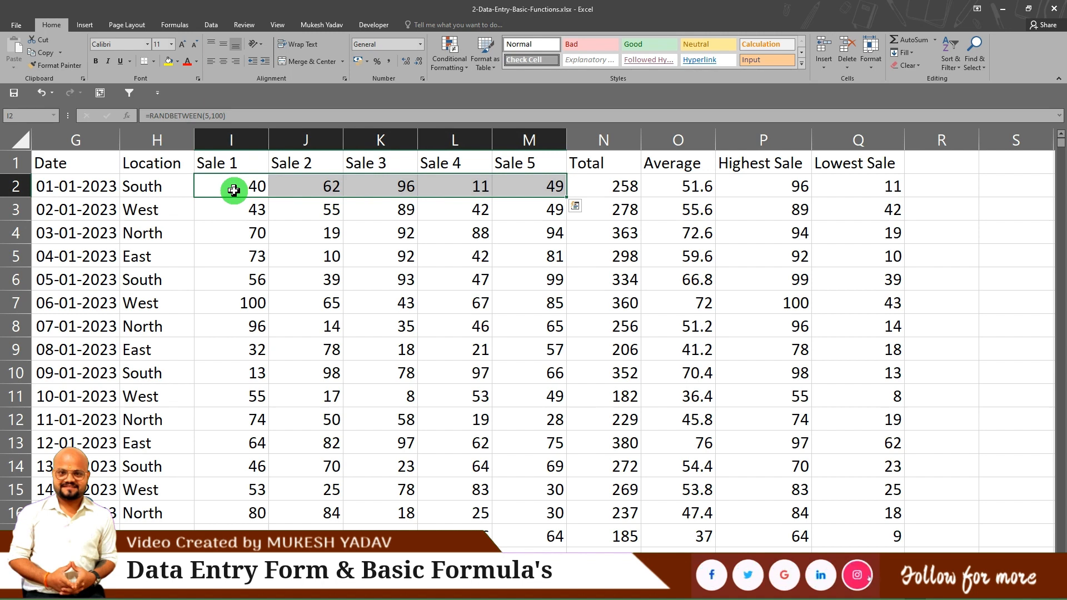
pyautogui.hotkey('ctrl', 'shift', 'Down')
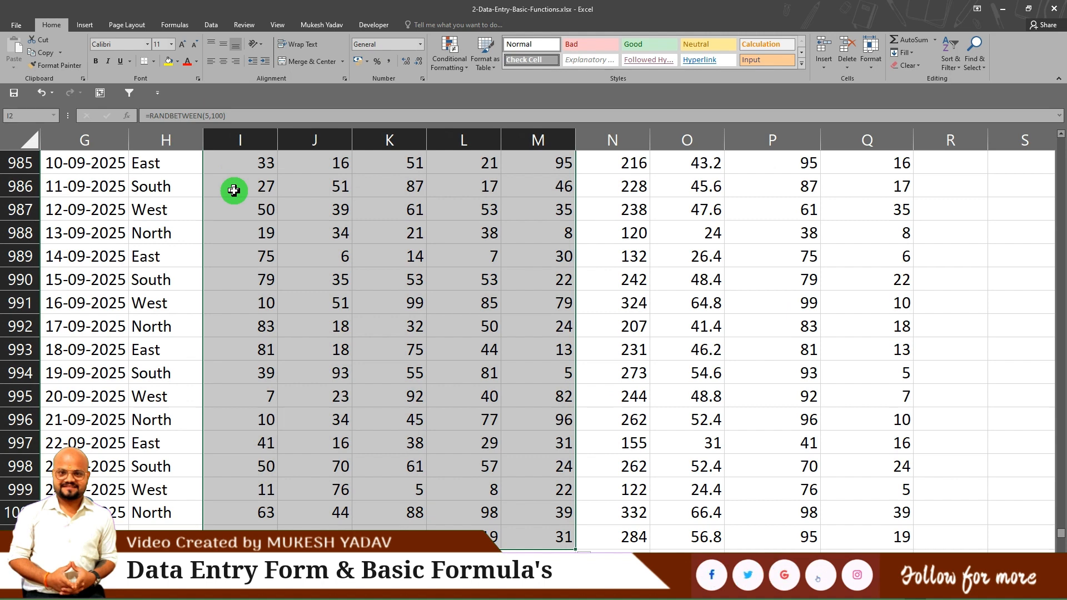
pyautogui.hotkey('ctrl', 'c')
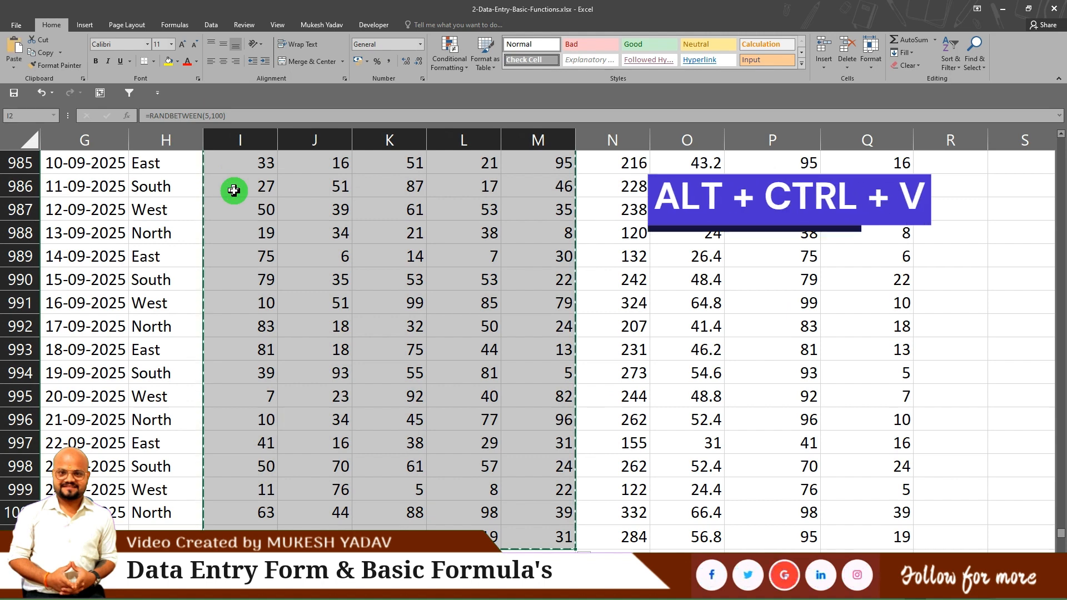
# Paste the copied sales figures over themselves with Paste Special as Values to remove the random formulas.
pyautogui.hotkey('ctrl', 'alt', 'v')
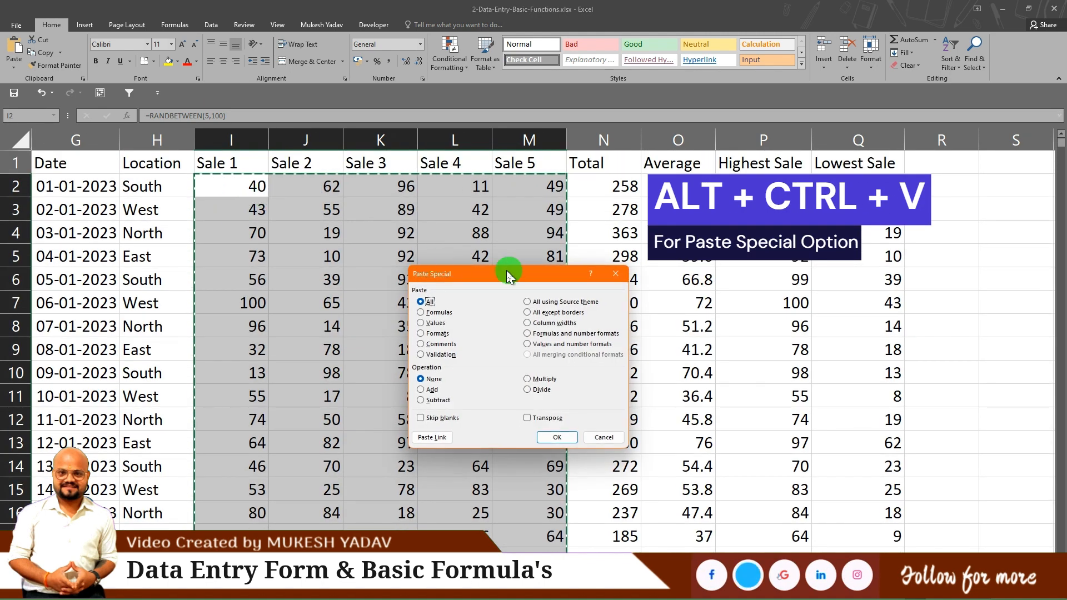
pyautogui.moveTo(507, 274); pyautogui.dragTo(438, 98)
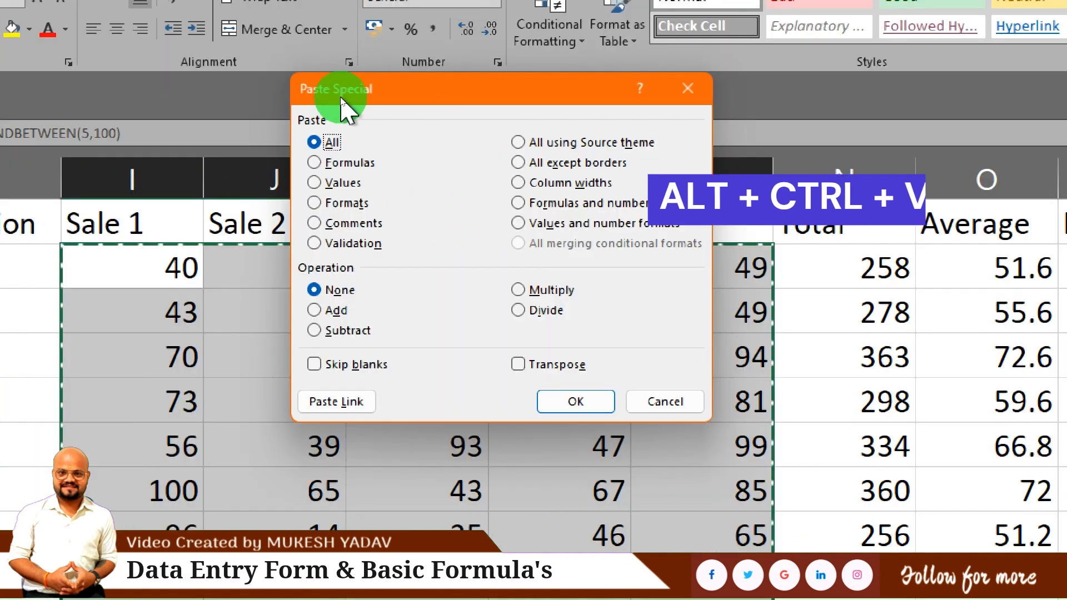
pyautogui.moveTo(471, 96); pyautogui.dragTo(391, 85)
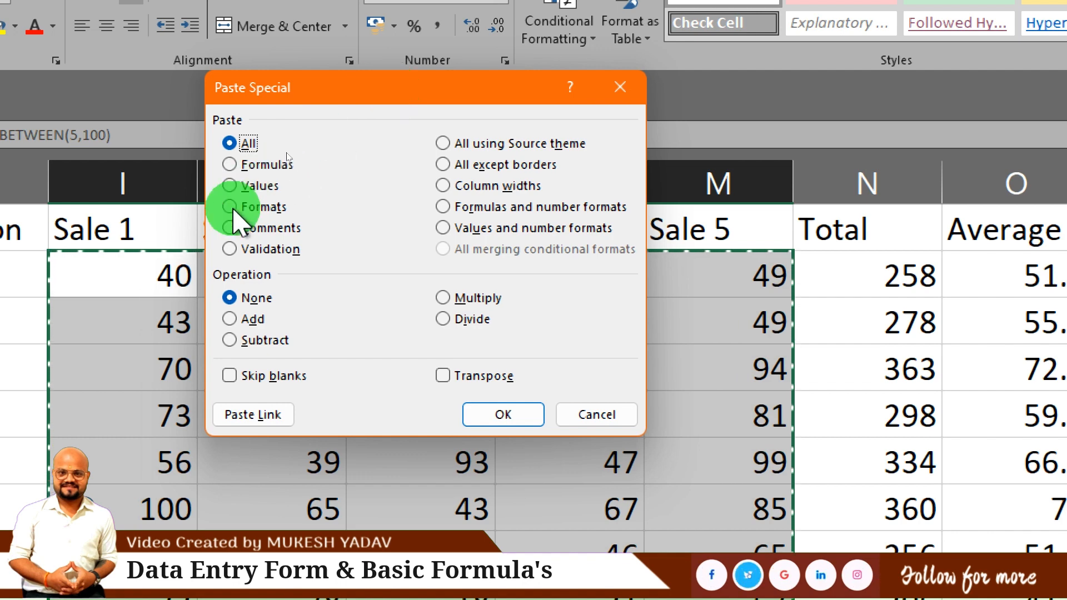
pyautogui.click(241, 190)
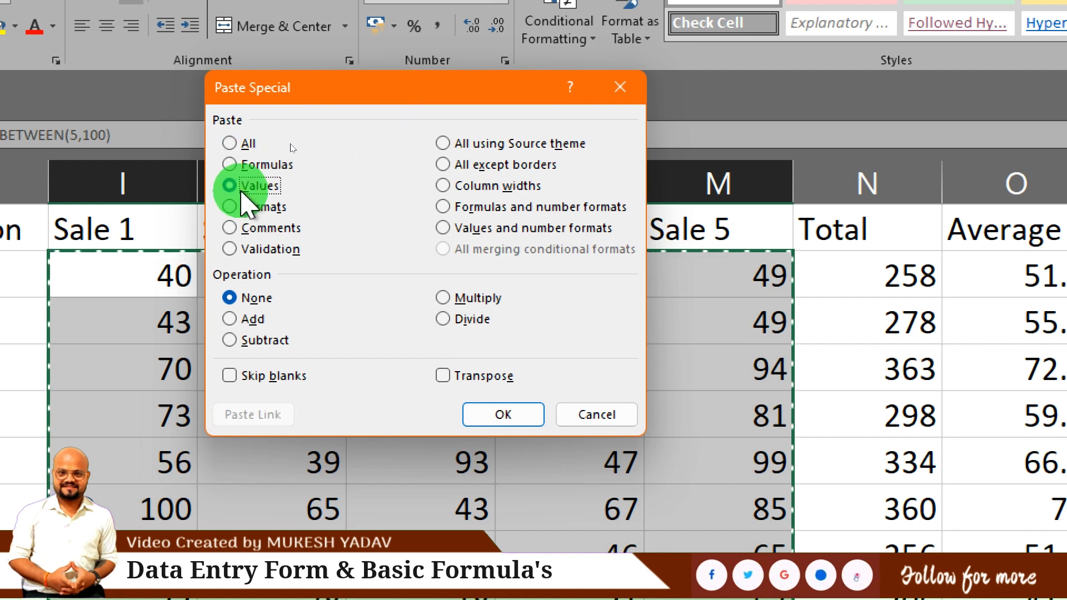
pyautogui.click(503, 415)
pyautogui.click(505, 409)
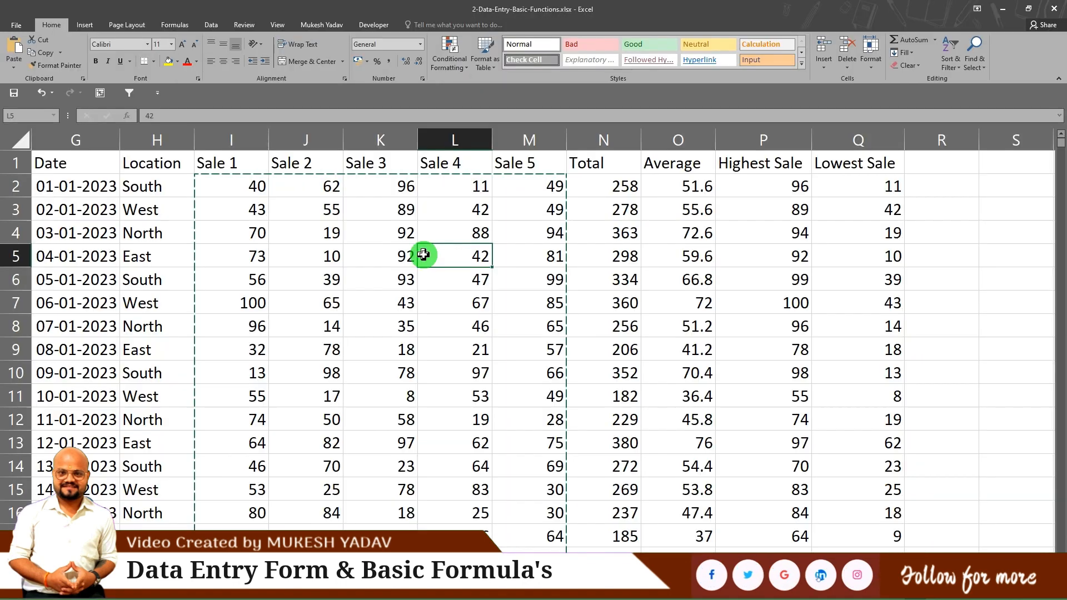
# Clear the copy marquee and inspect Sale 2 cell J3 to check whether it holds a fixed value or a formula.
pyautogui.click(325, 218)
pyautogui.press('Escape')
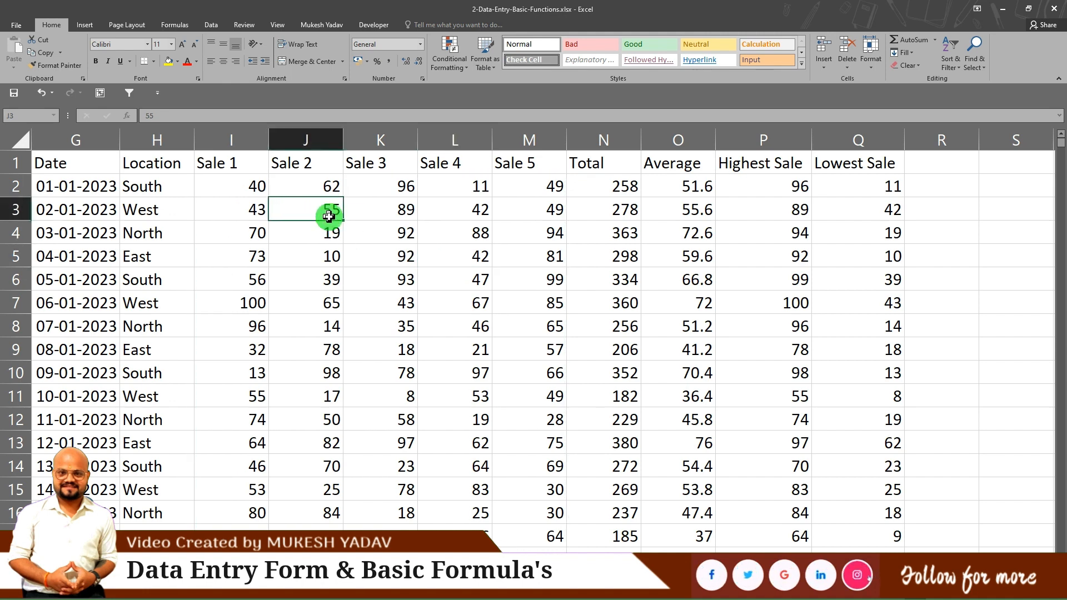
pyautogui.doubleClick(328, 215)
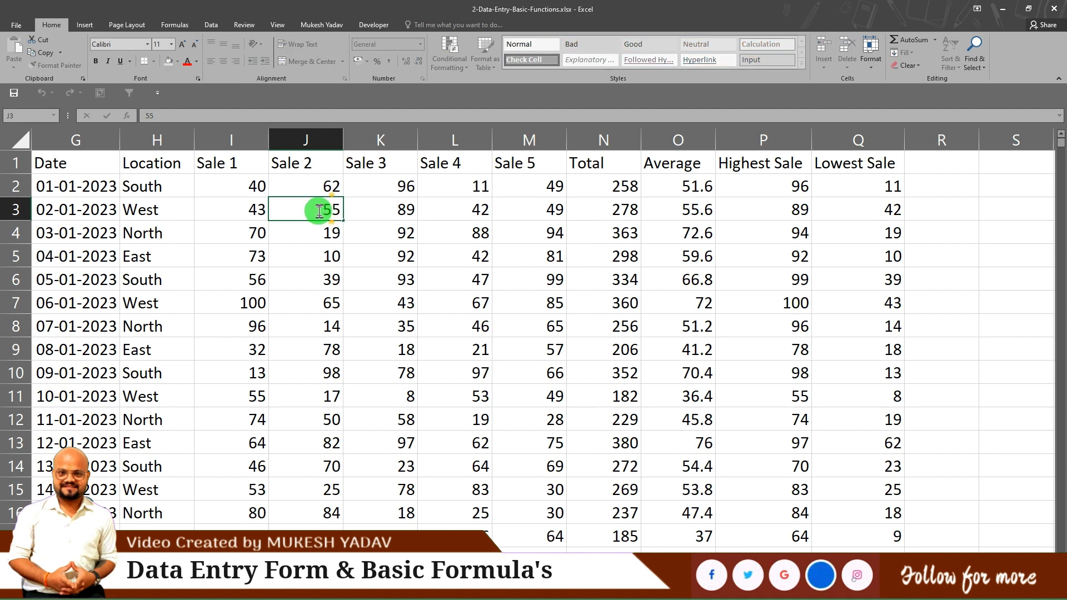
pyautogui.press('Return')
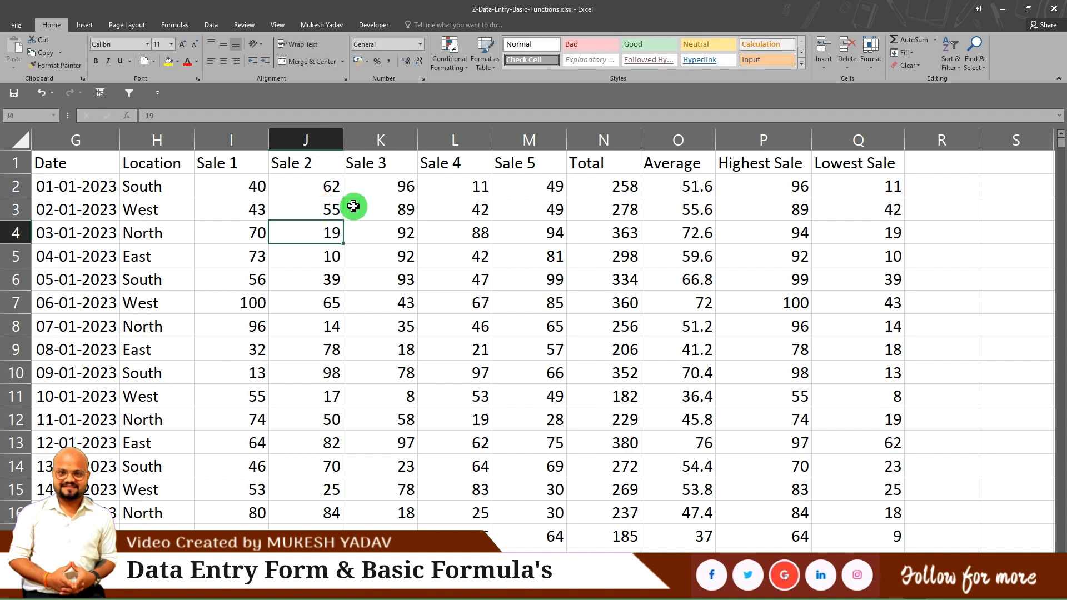
# Convert the data range A1:Q1001 into a table with headers.
pyautogui.hscroll(-3, 353, 207)
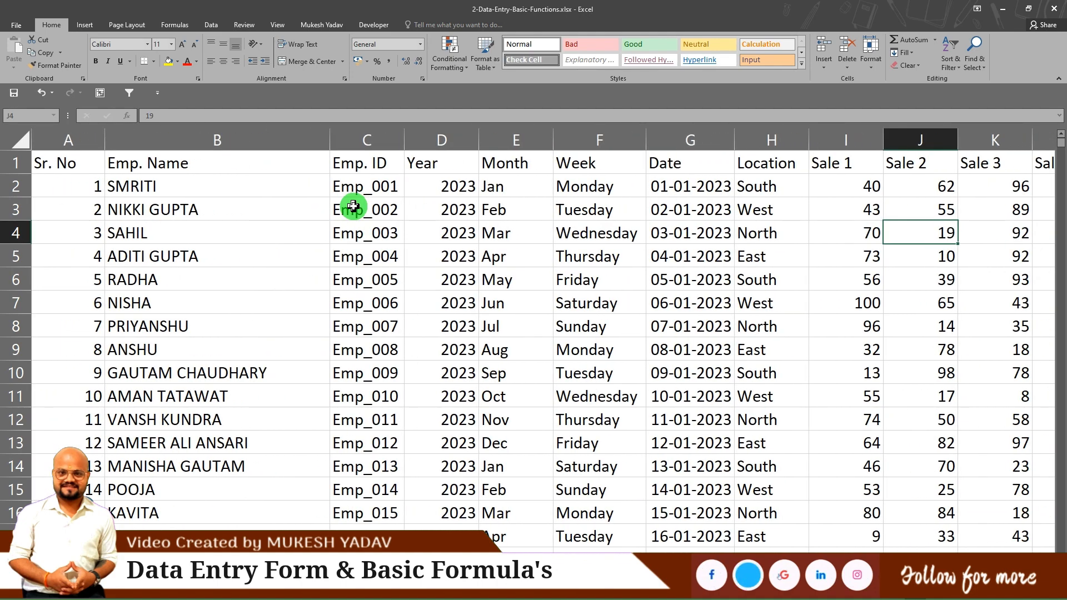
pyautogui.click(604, 317)
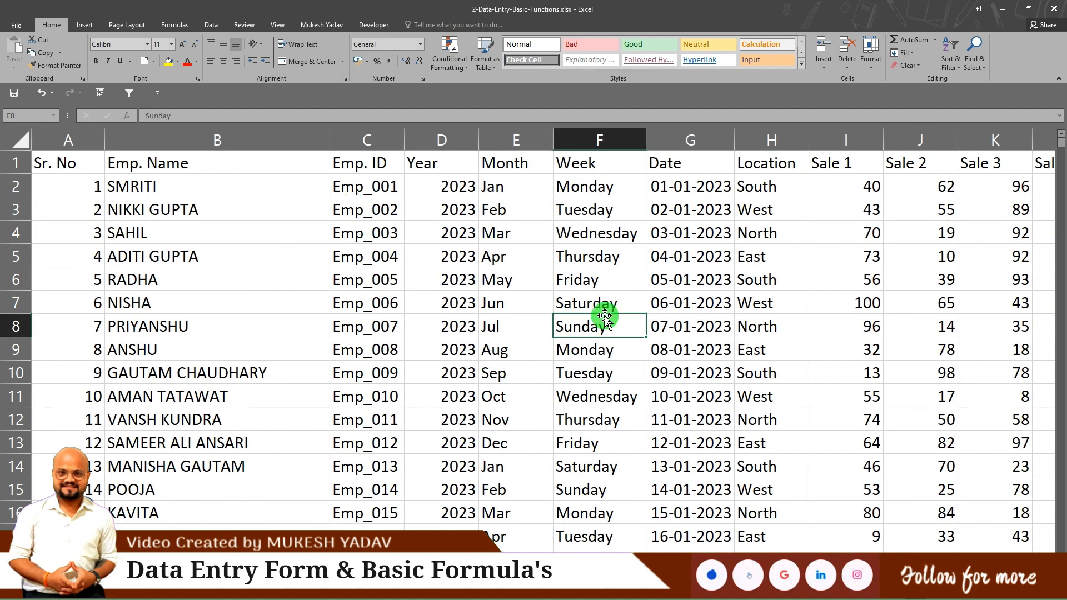
pyautogui.click(444, 257)
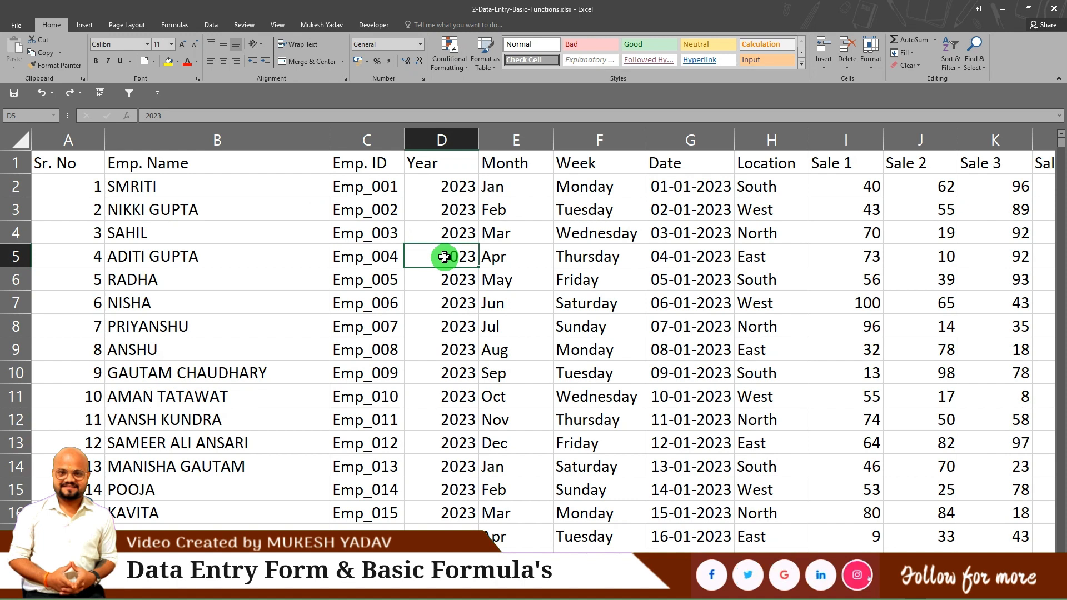
pyautogui.hotkey('ctrl', 'l')
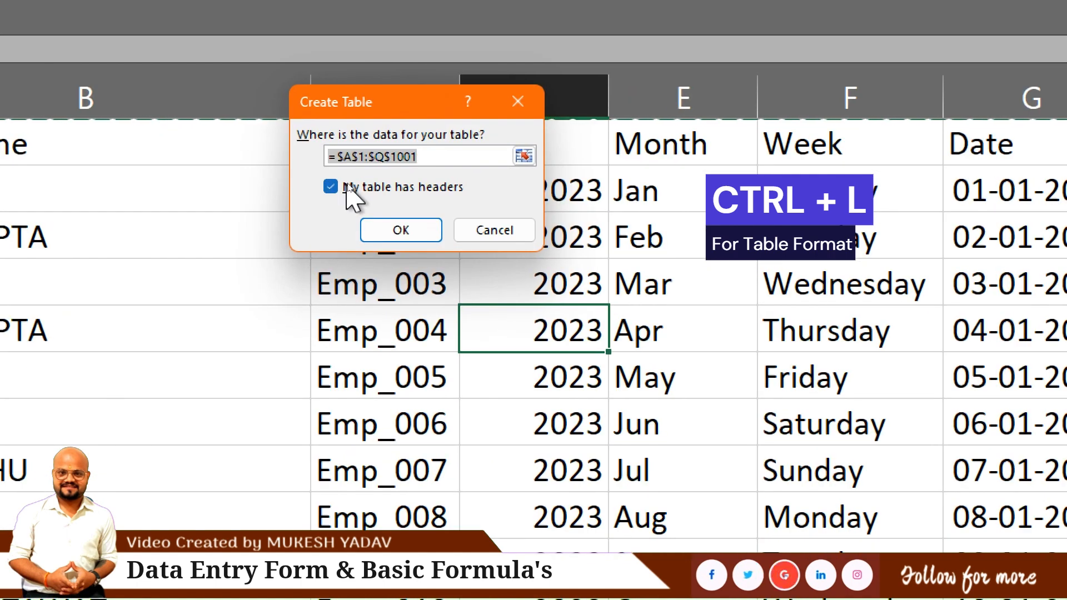
pyautogui.click(339, 184)
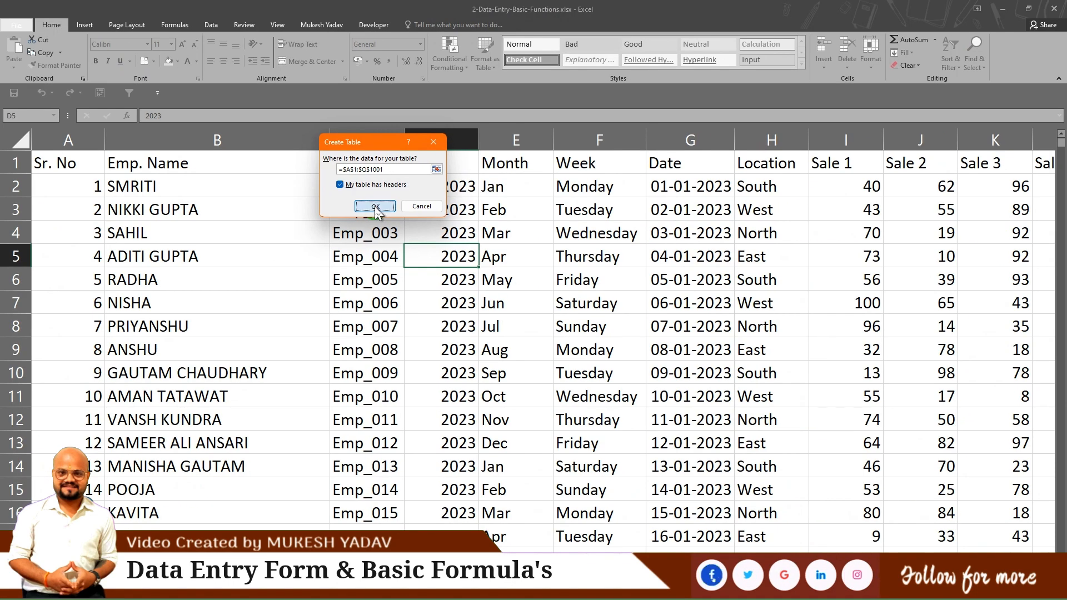
pyautogui.click(376, 207)
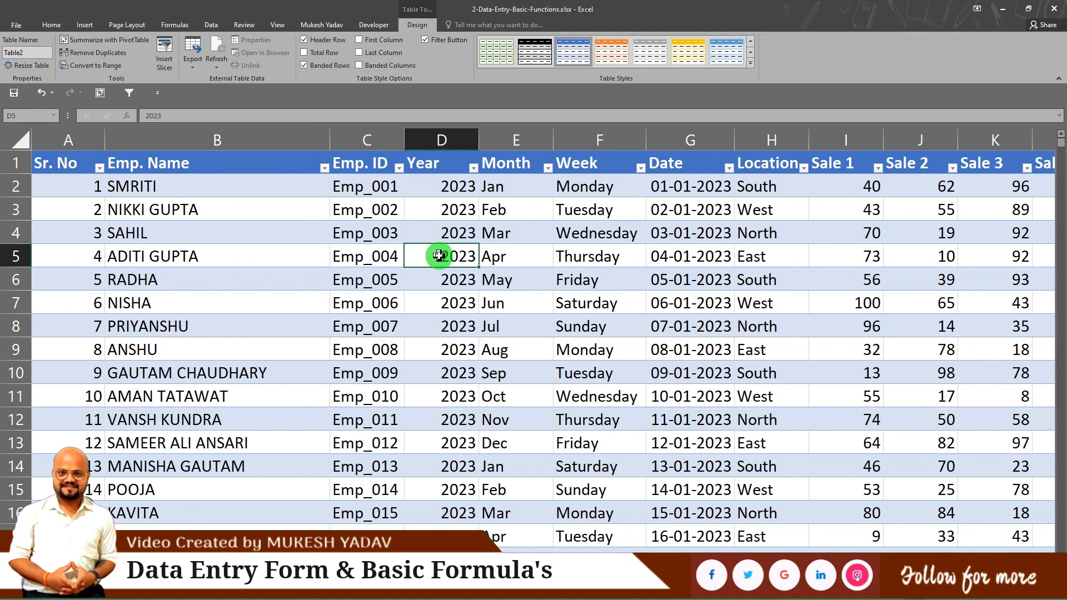
# Enter serial number 1001 in Sr. No cell A1002, directly below the table's last record.
pyautogui.scroll(-5, 439, 255)
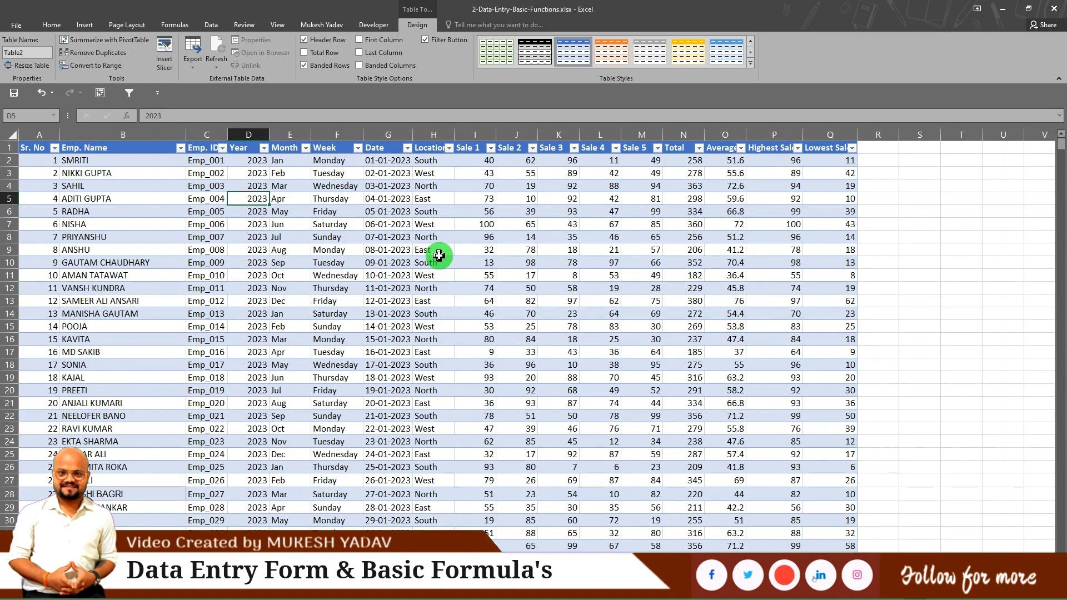
pyautogui.click(130, 203)
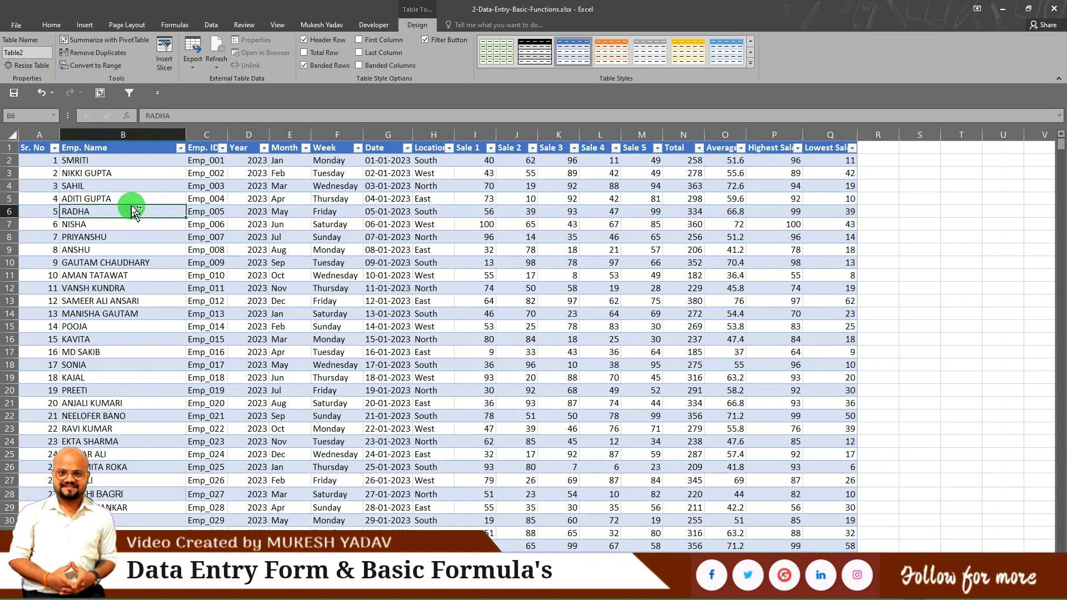
pyautogui.hotkey('ctrl', 'Down')
pyautogui.scroll(-3, 130, 206)
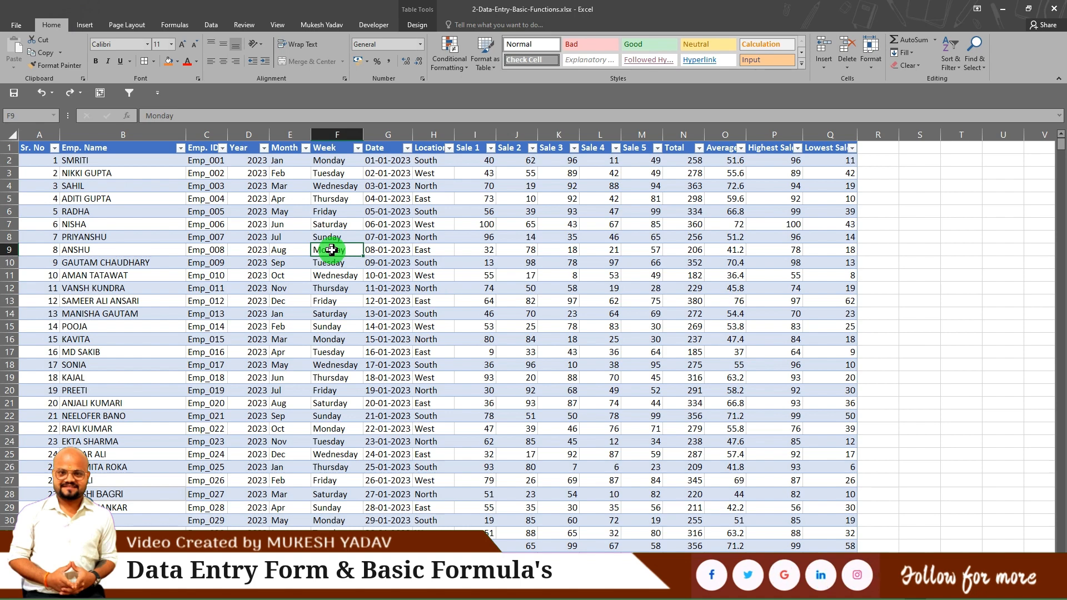
pyautogui.hotkey('ctrl', 'Down')
pyautogui.scroll(-6, 332, 249)
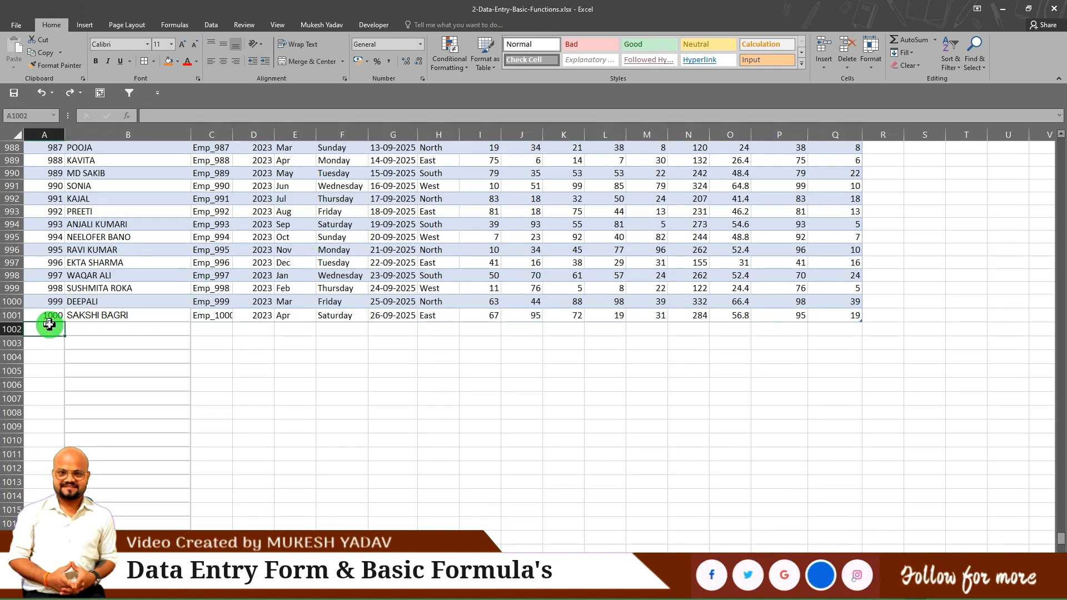
pyautogui.click(201, 211)
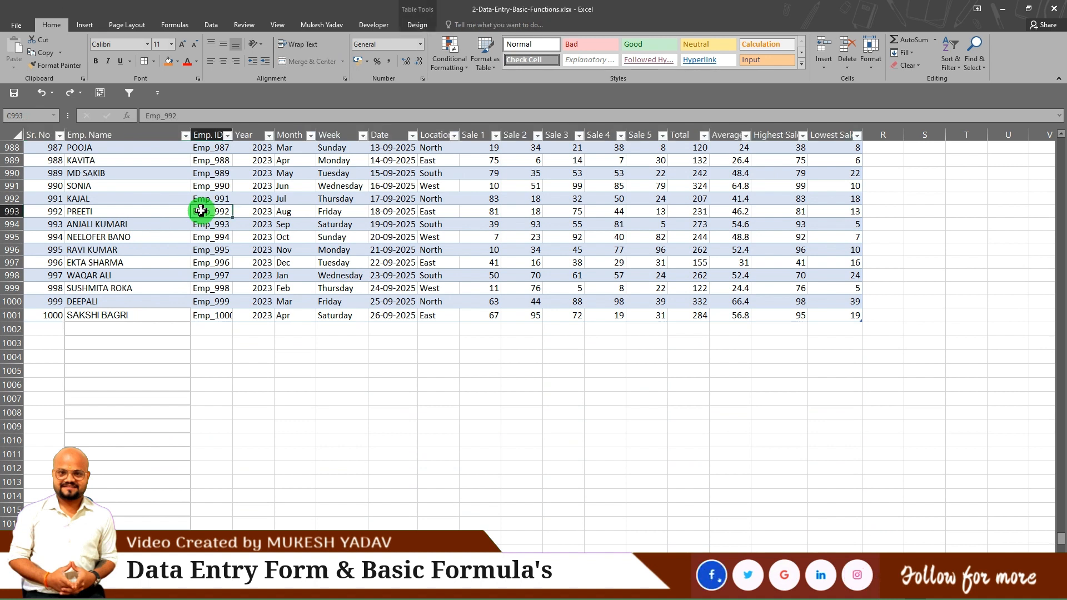
pyautogui.click(46, 328)
pyautogui.write('1001')
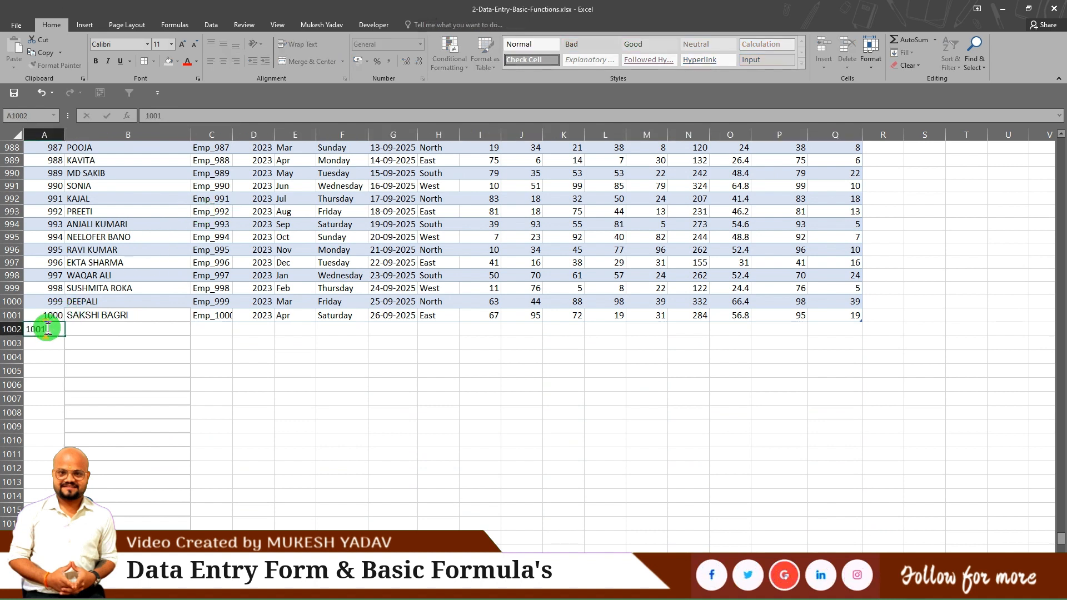
pyautogui.press('Tab')
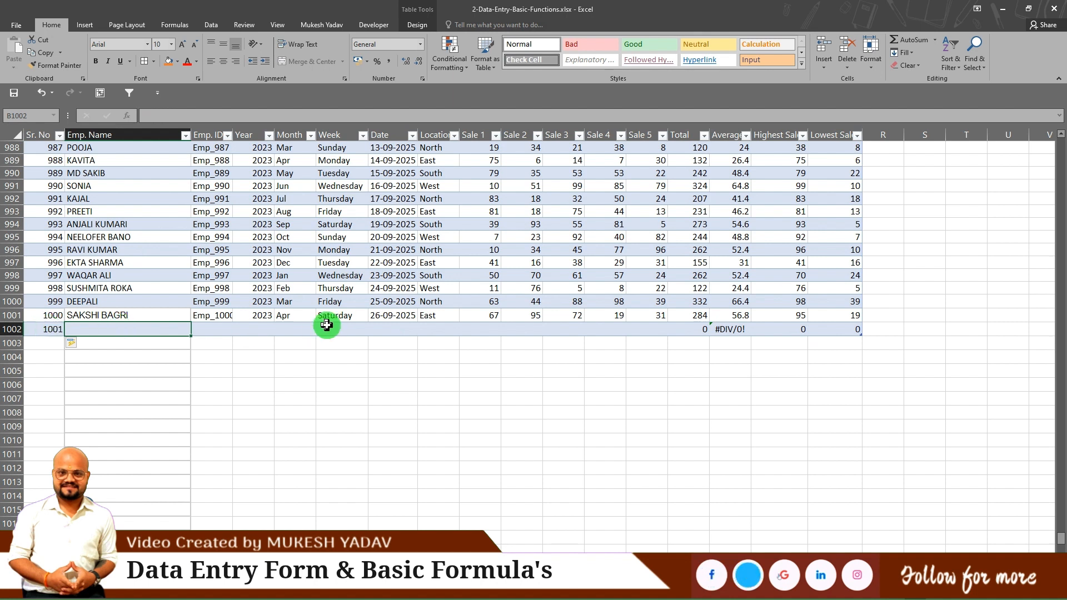
# Undo the table's automatic expansion to row 1002 and select a Week cell inside the table.
pyautogui.hotkey('ctrl', 'z')
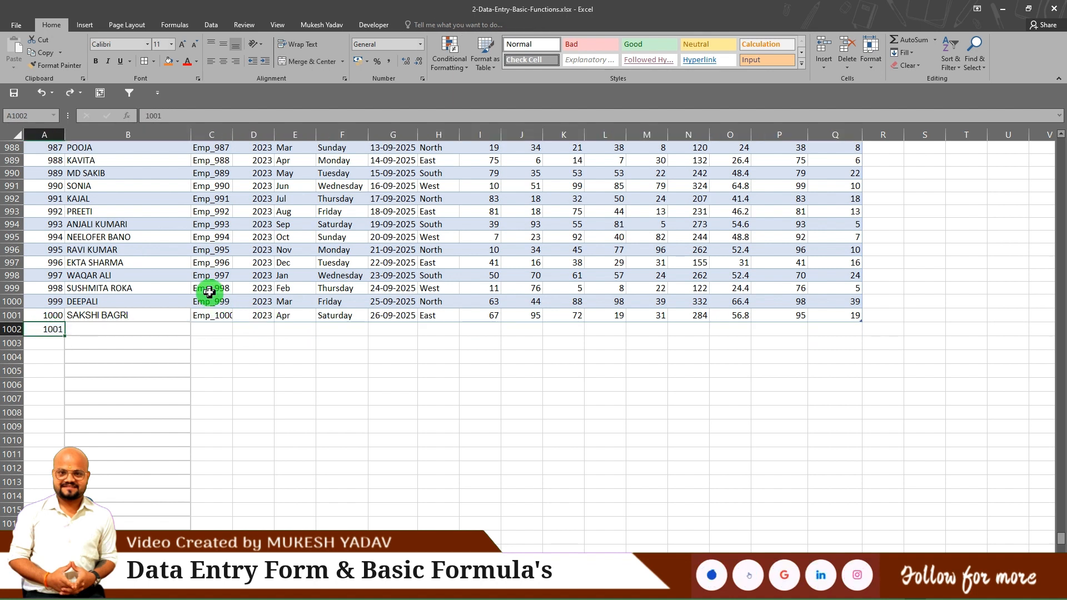
pyautogui.click(209, 289)
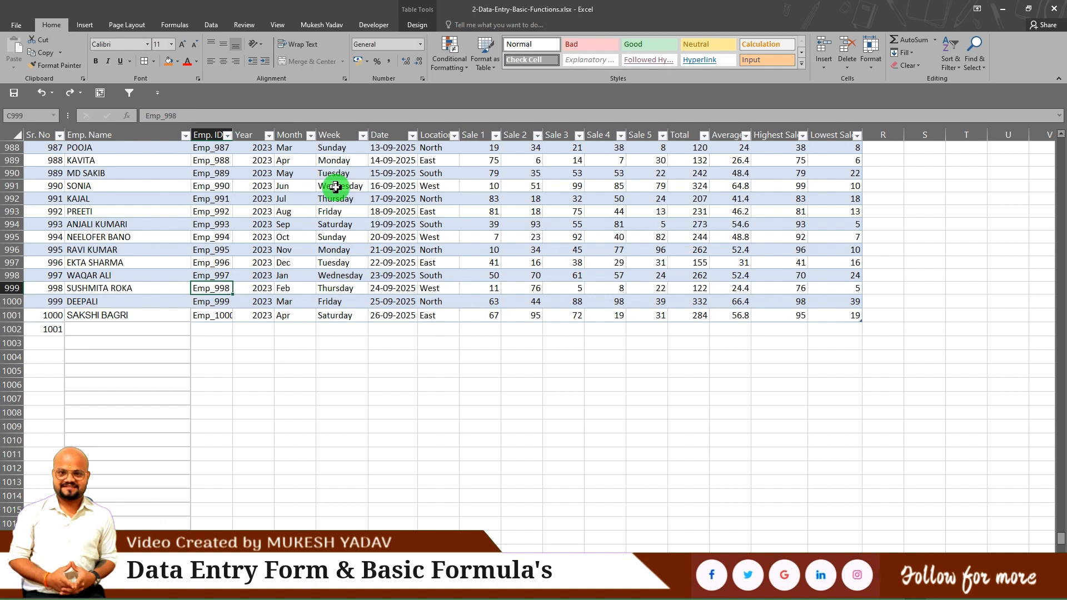
pyautogui.click(335, 187)
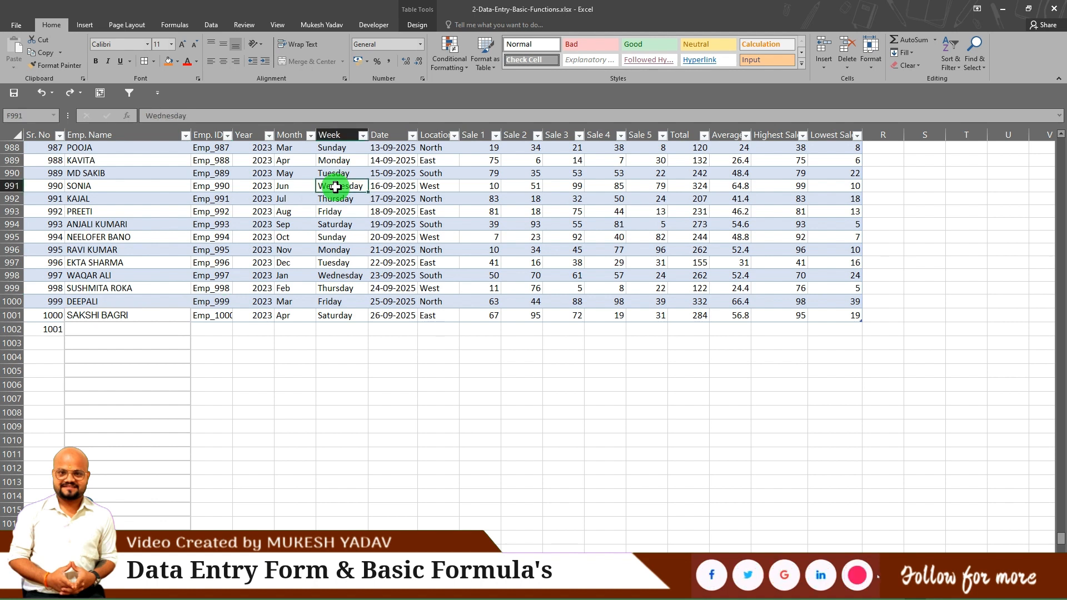
# Open the ribbon customization settings and list All Commands as the command source.
pyautogui.click(324, 26)
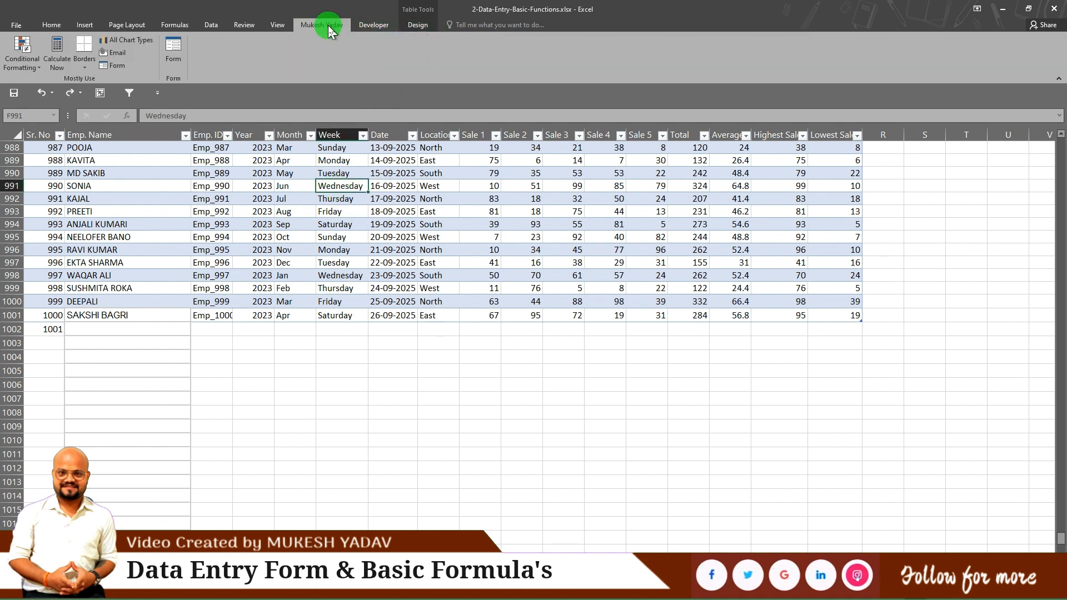
pyautogui.rightClick(223, 48)
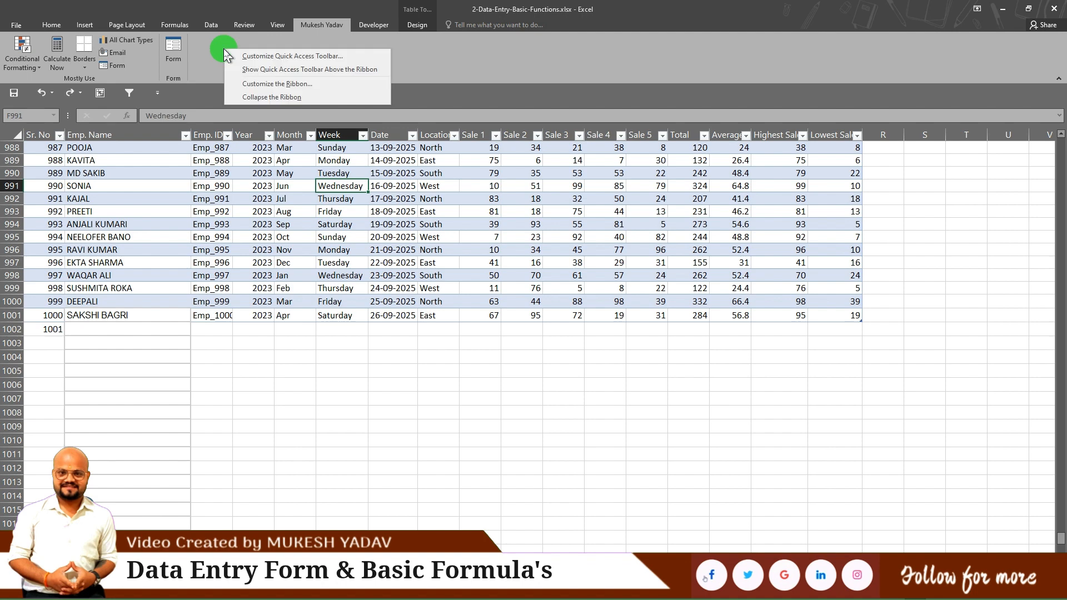
pyautogui.click(283, 84)
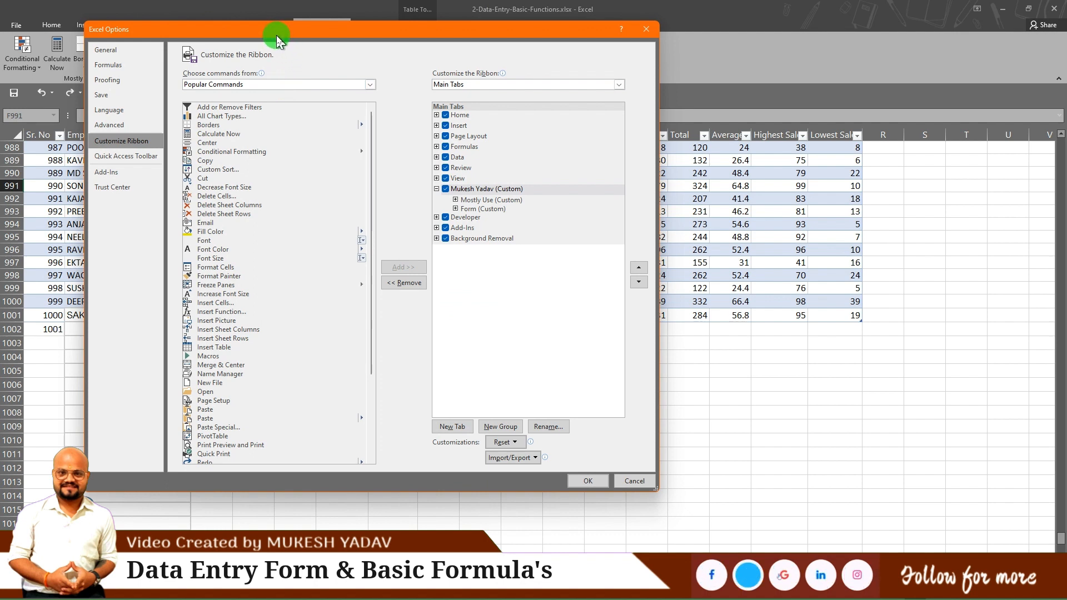
pyautogui.moveTo(276, 37); pyautogui.dragTo(280, 26)
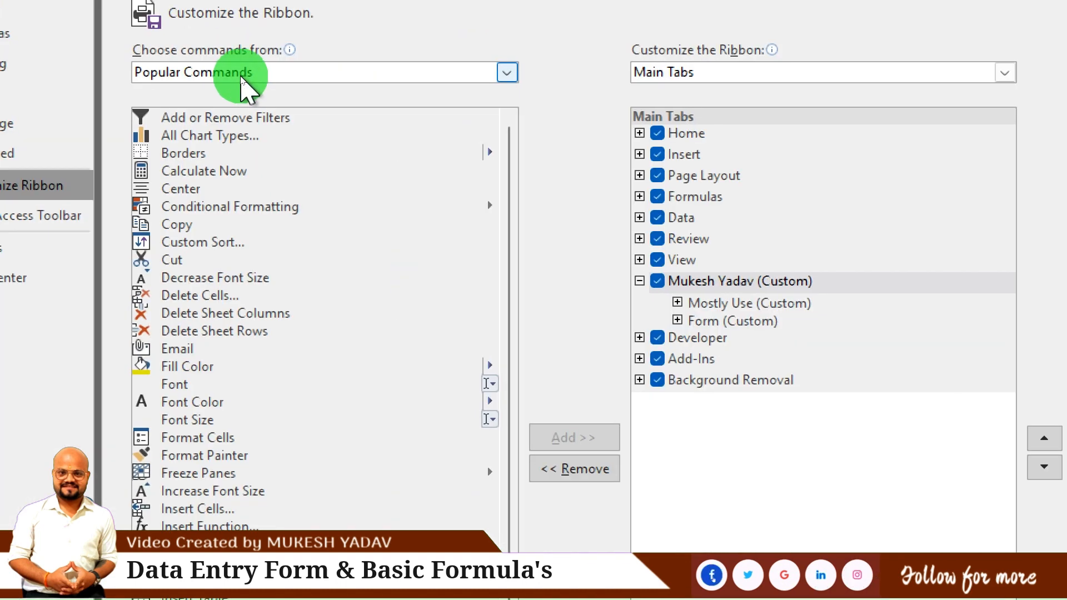
pyautogui.click(277, 78)
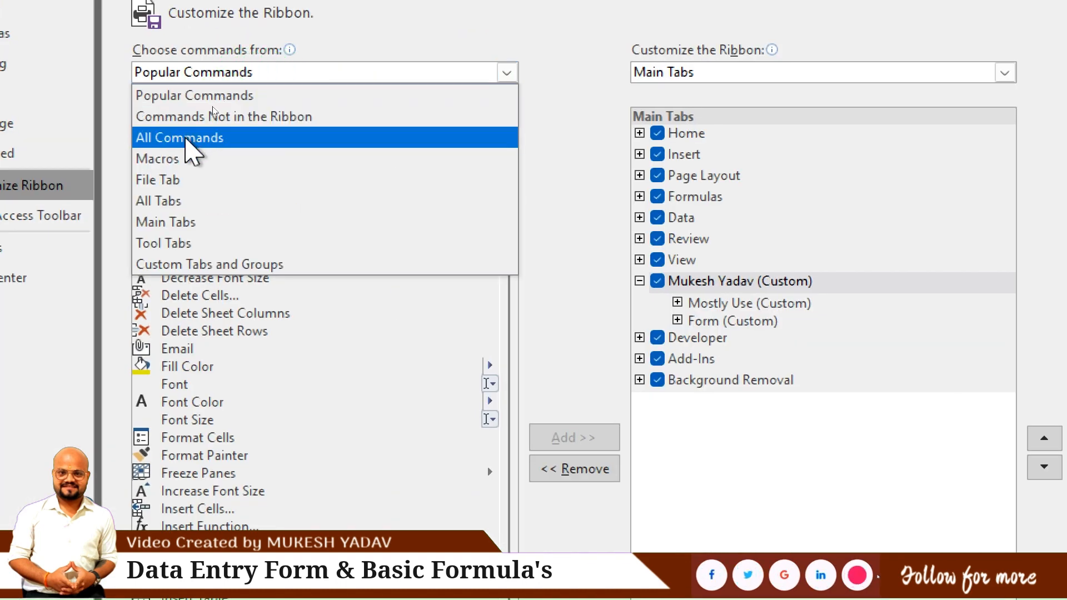
pyautogui.click(186, 139)
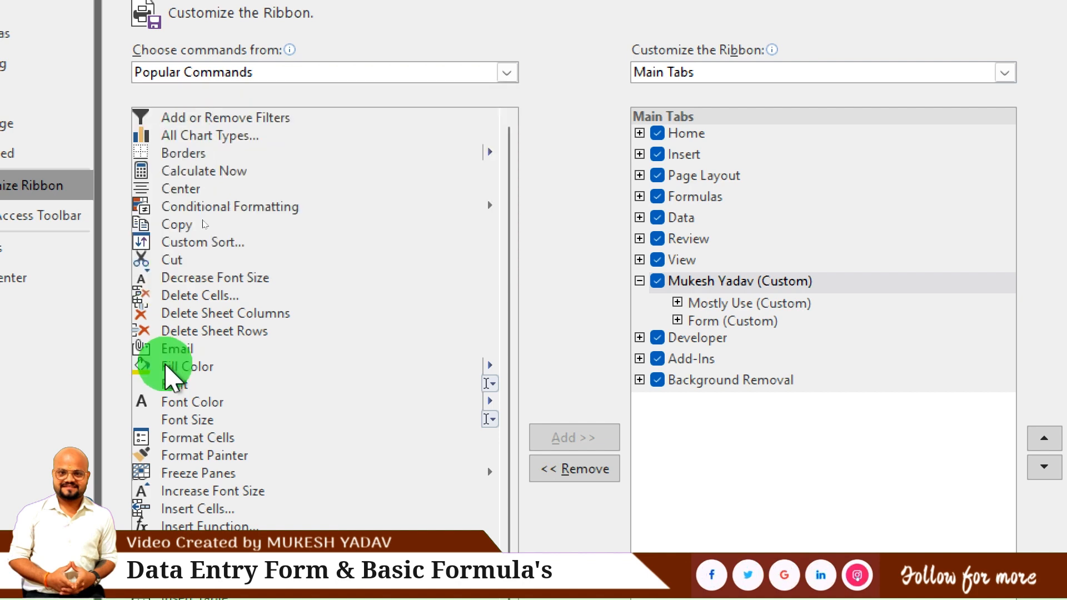
pyautogui.click(233, 240)
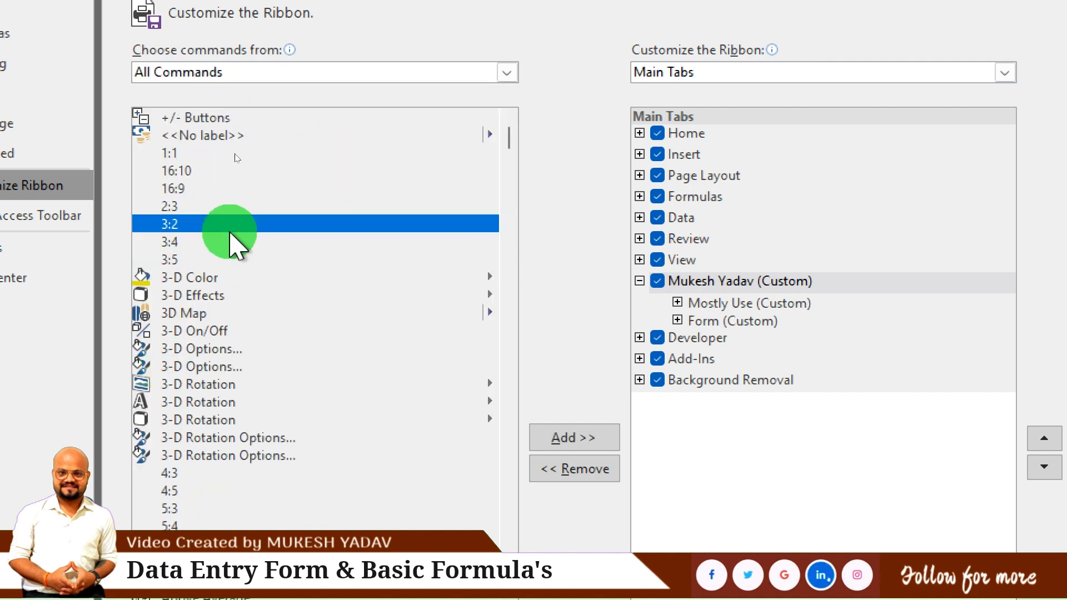
# Locate the Form... command and its destination group Form (Custom) on the custom tab, and accept the ribbon settings.
pyautogui.scroll(-3, 232, 240)
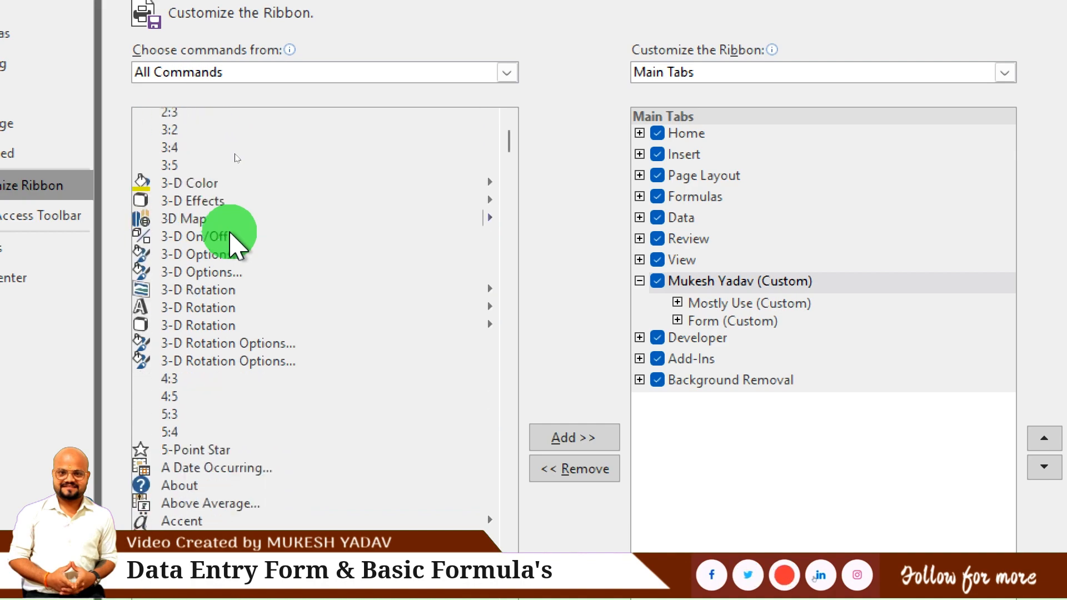
pyautogui.scroll(-4, 232, 240)
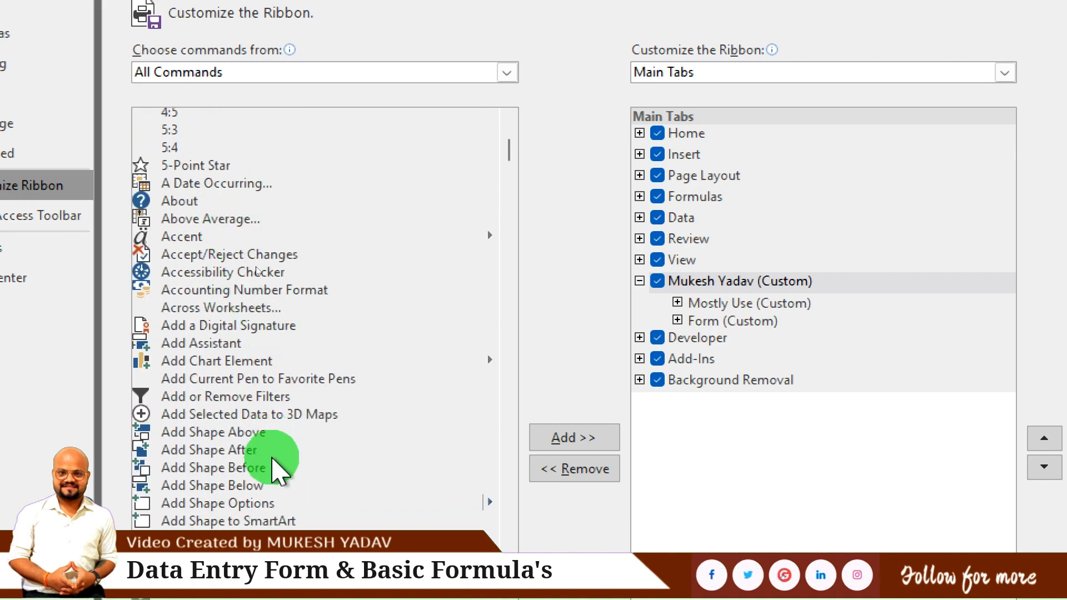
pyautogui.scroll(-15, 273, 466)
pyautogui.scroll(-20, 272, 467)
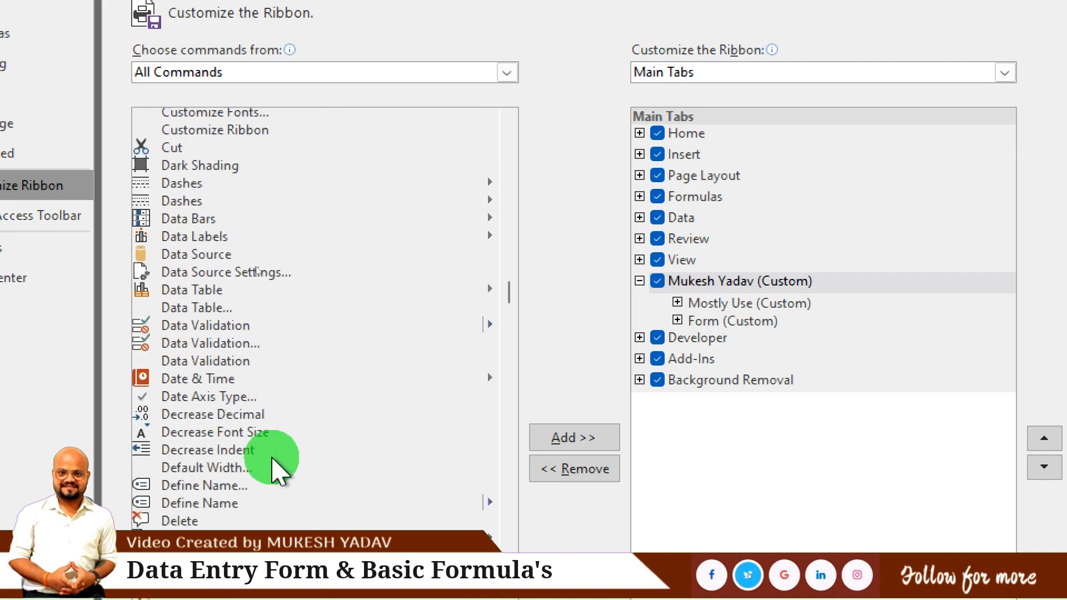
pyautogui.scroll(-18, 272, 461)
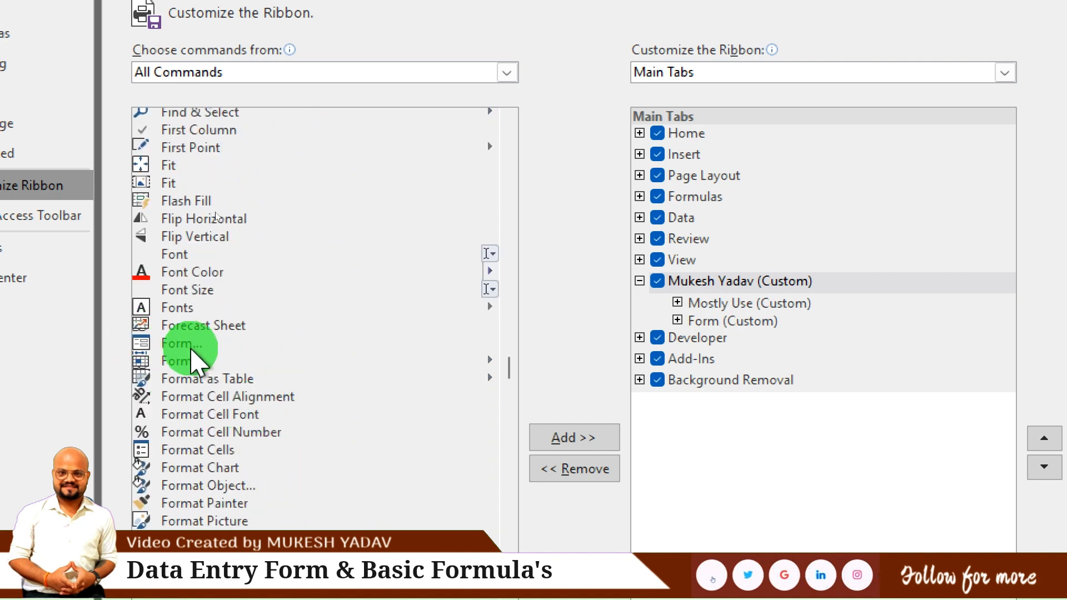
pyautogui.click(222, 345)
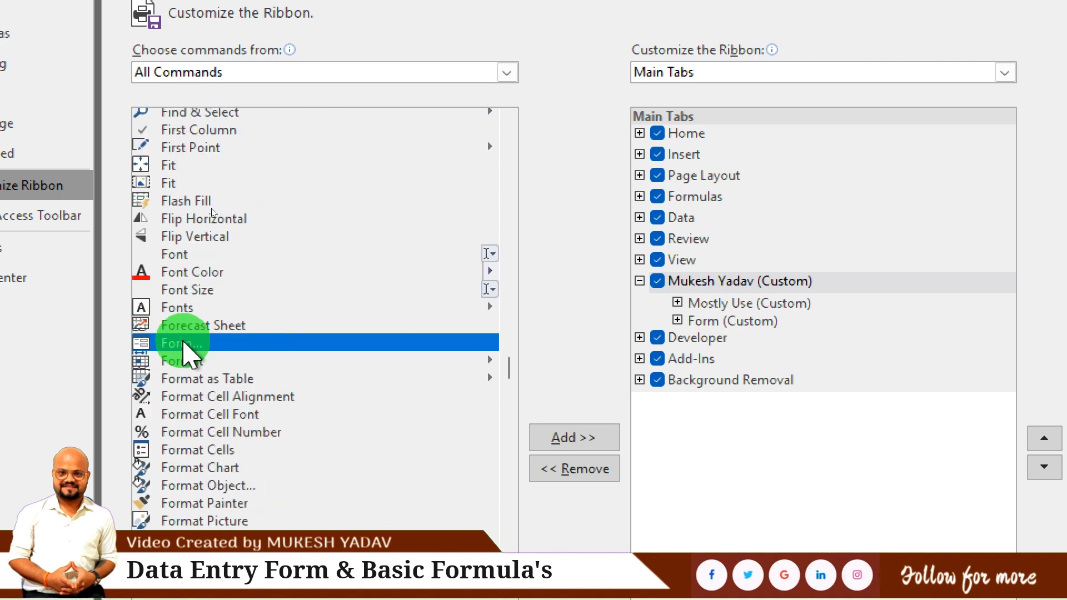
pyautogui.click(746, 322)
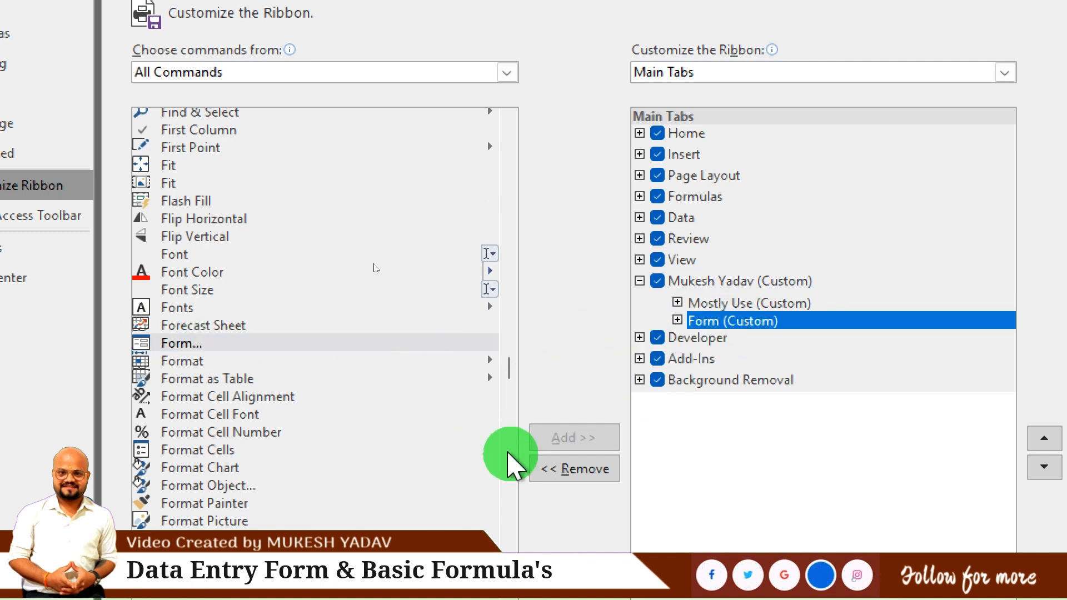
pyautogui.click(364, 344)
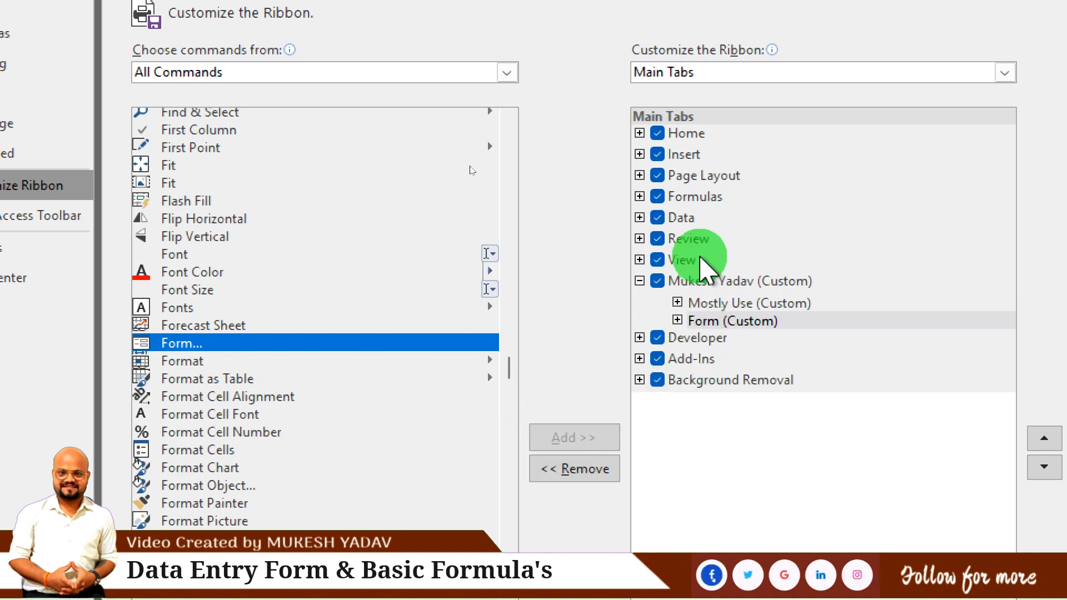
pyautogui.click(697, 260)
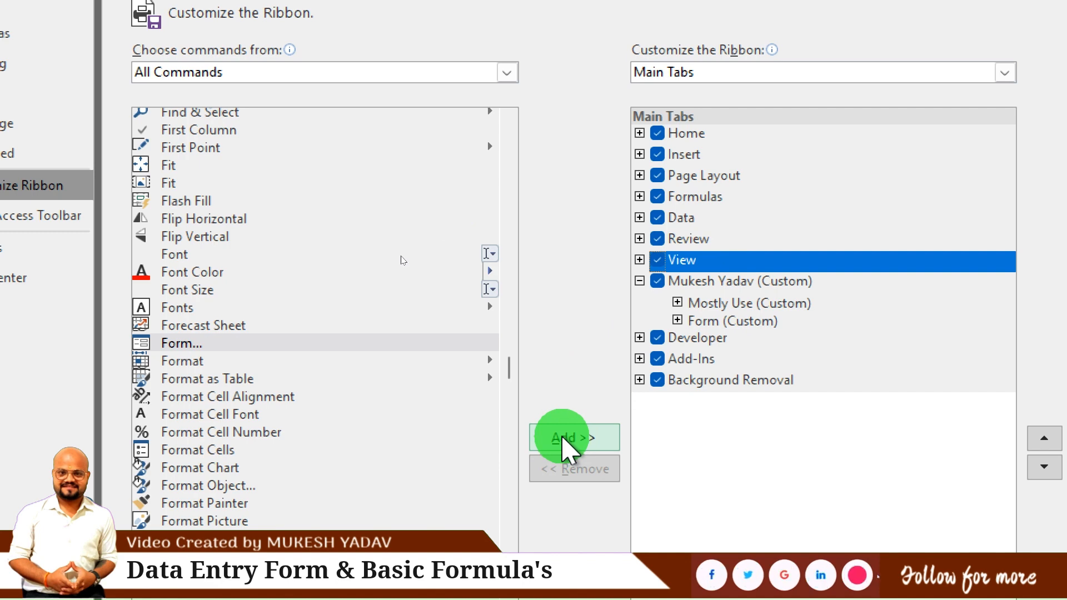
pyautogui.click(728, 322)
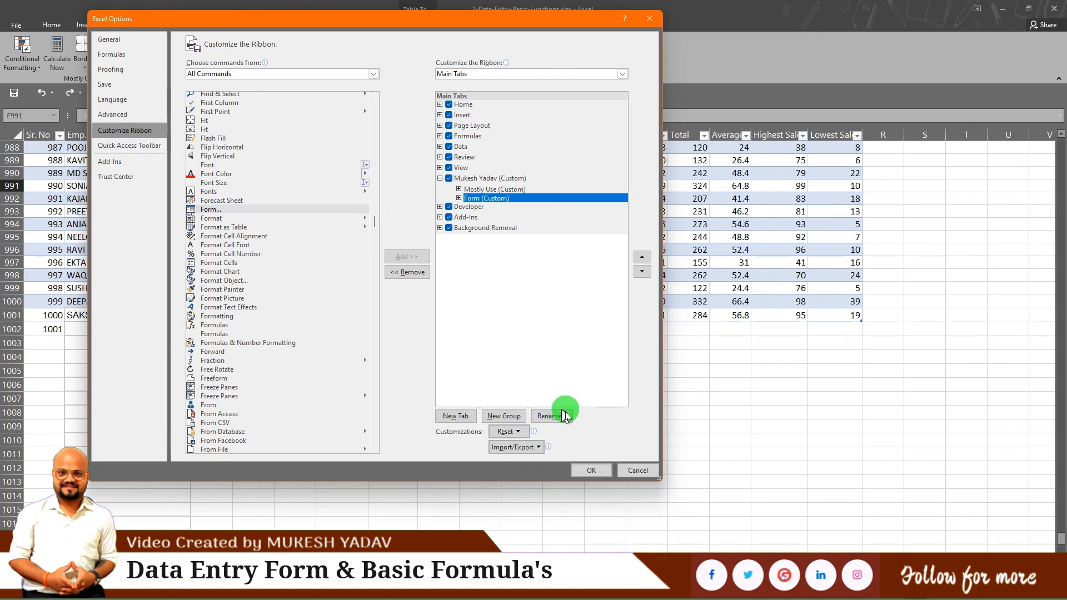
pyautogui.click(590, 470)
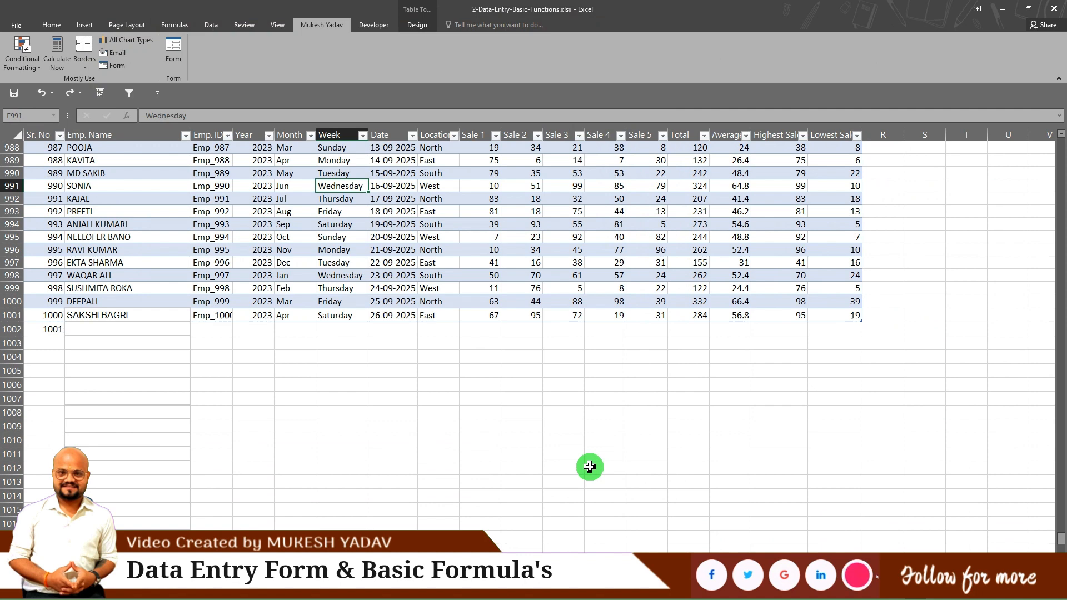
# Open the data entry Form for the employee sales table from a cell inside it.
pyautogui.click(561, 249)
pyautogui.click(393, 202)
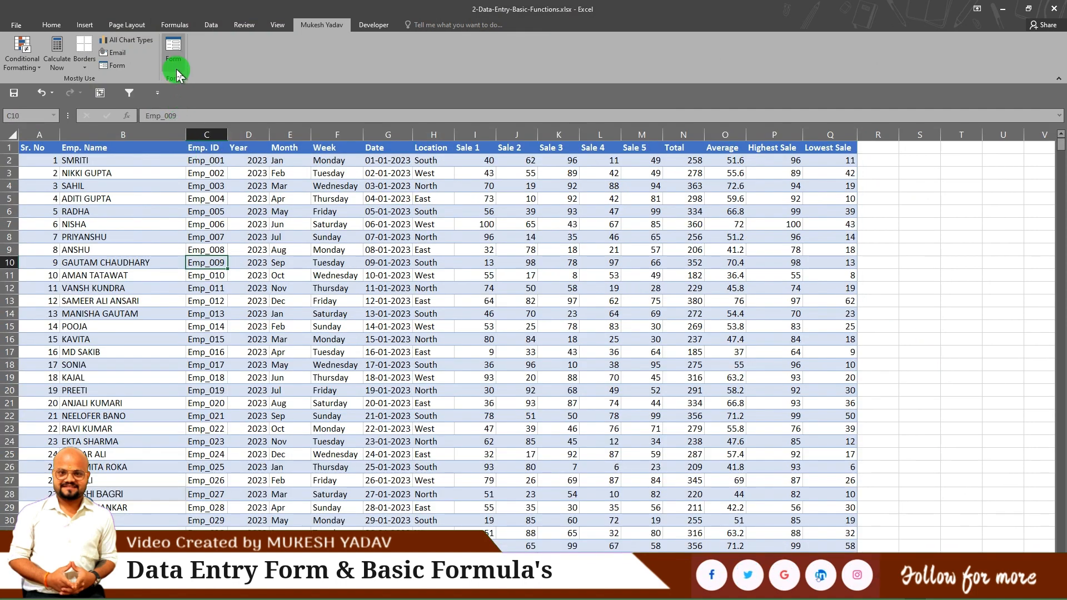
pyautogui.click(174, 49)
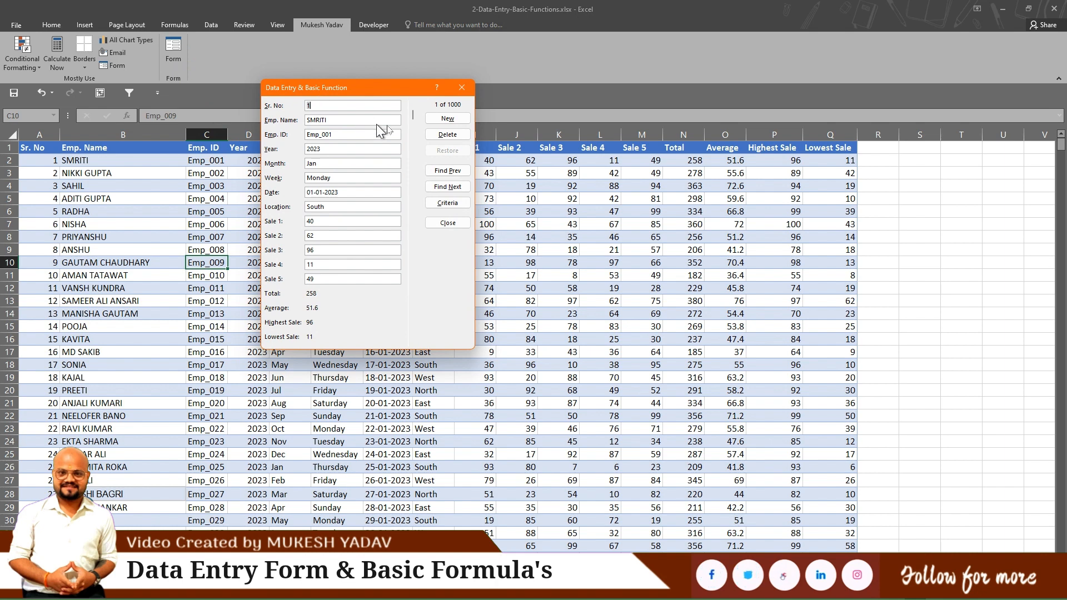
# Start a blank new record in the data entry Form with the table's last row in view.
pyautogui.click(447, 119)
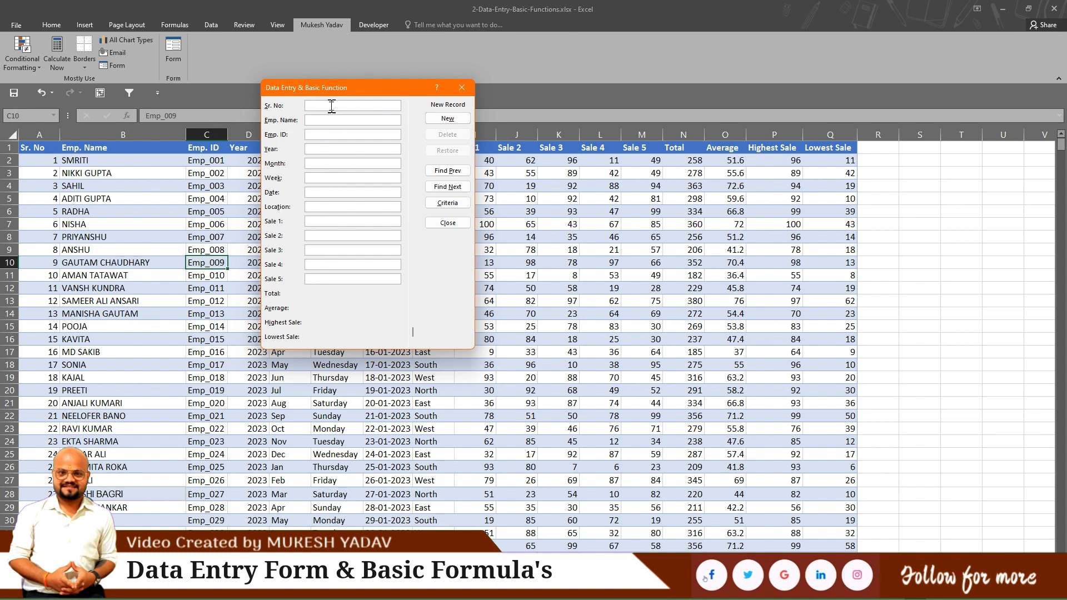
pyautogui.click(458, 89)
pyautogui.click(44, 176)
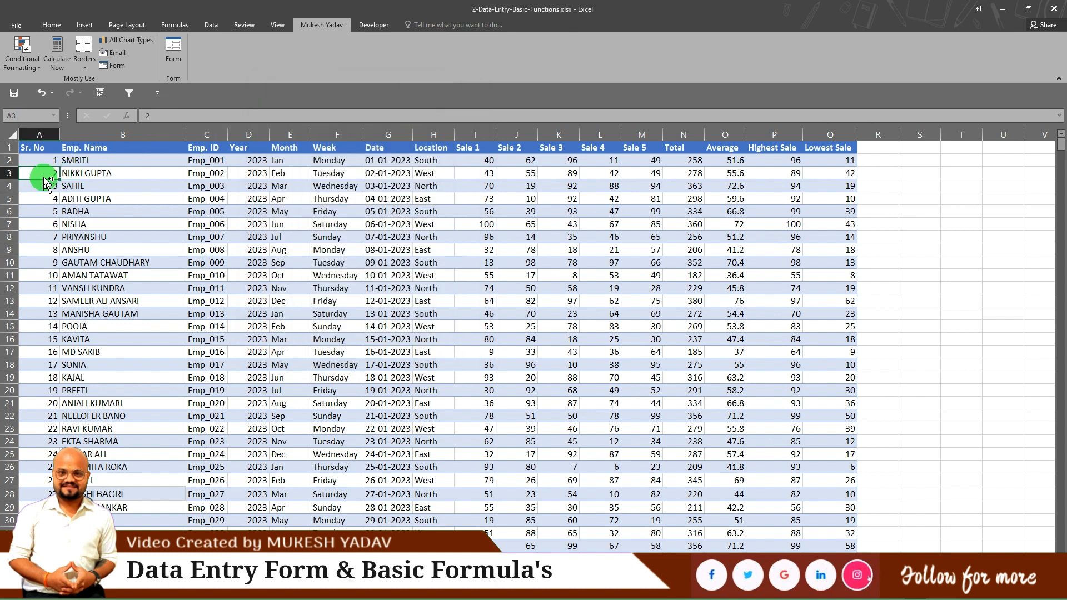
pyautogui.hotkey('ctrl', 'Down')
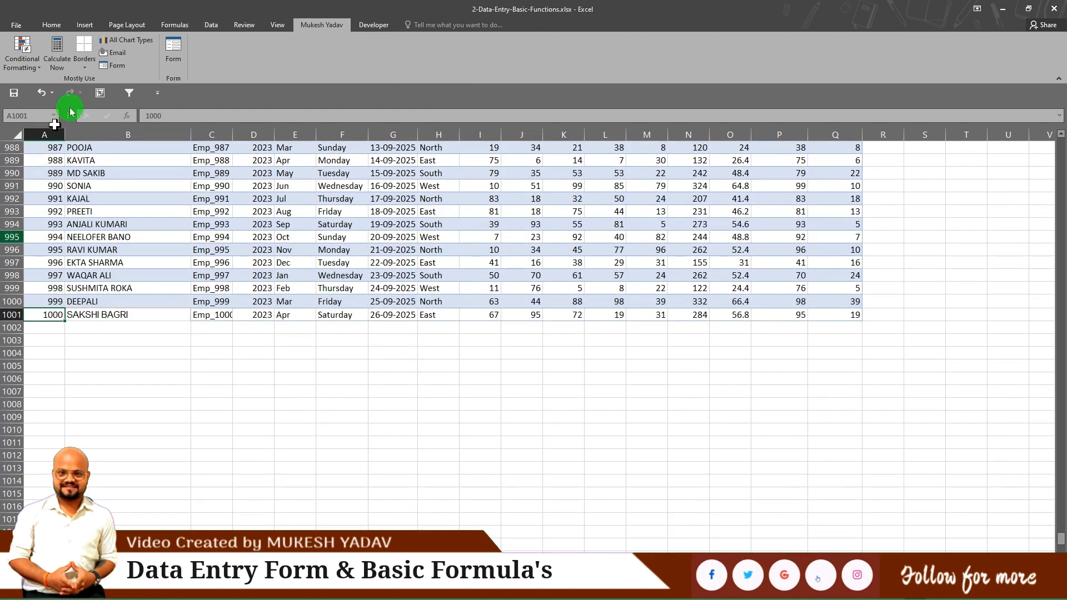
pyautogui.click(173, 51)
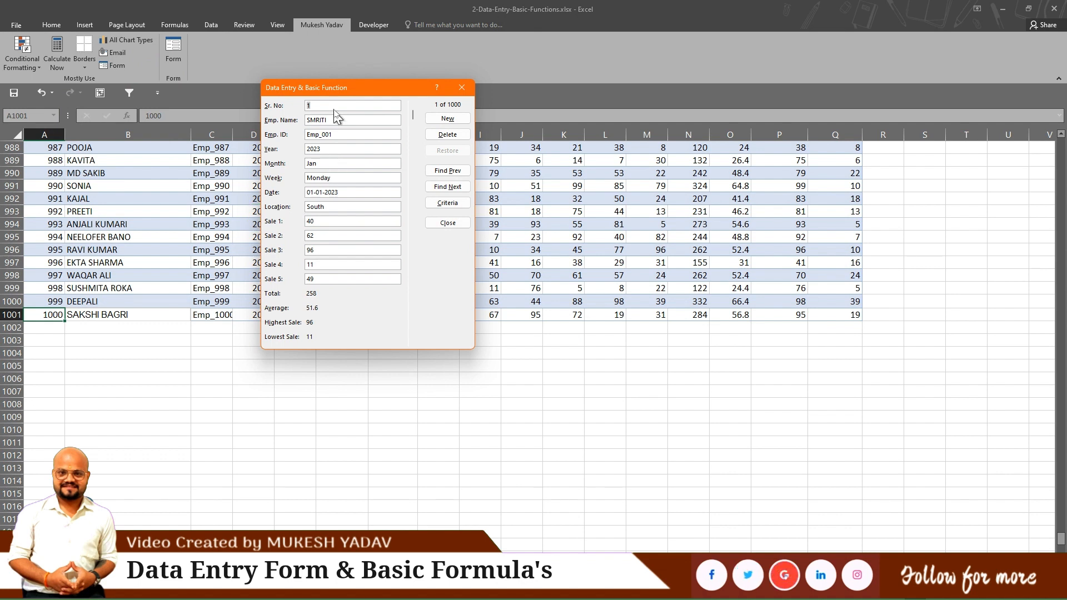
pyautogui.click(447, 119)
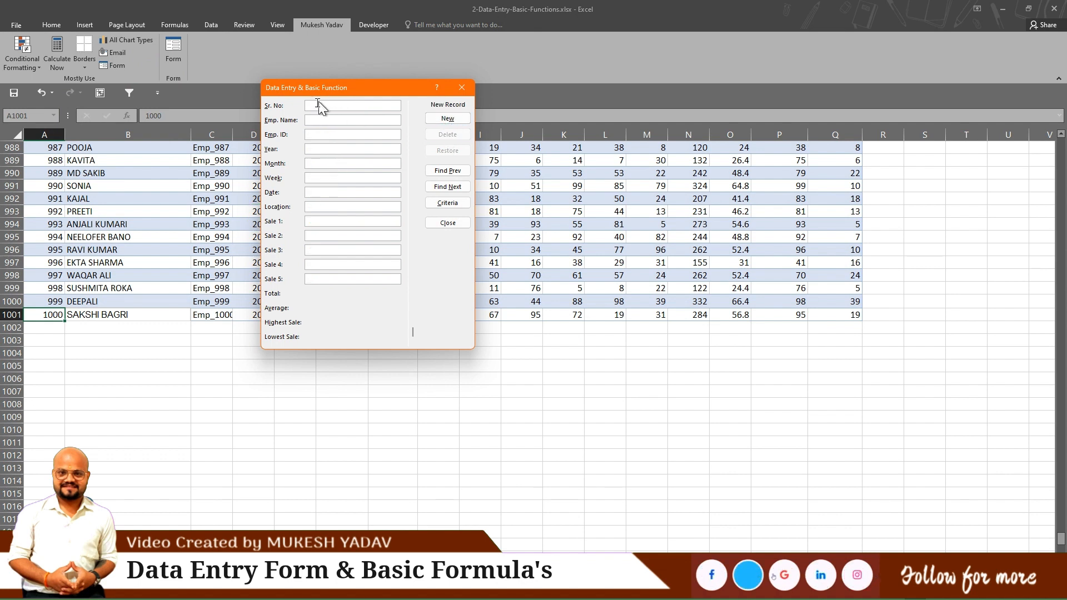
# Fill the new record with Sr. No 1001, the employee's name and ID, year 2023 and month Jan.
pyautogui.write('10')
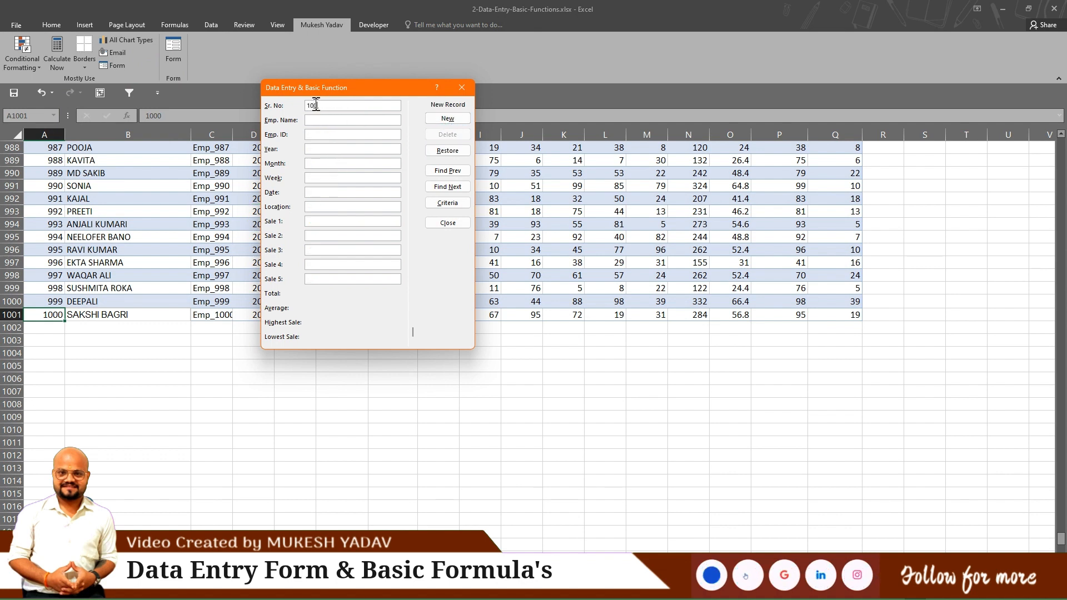
pyautogui.write('0')
pyautogui.write('Yash')
pyautogui.press('Tab')
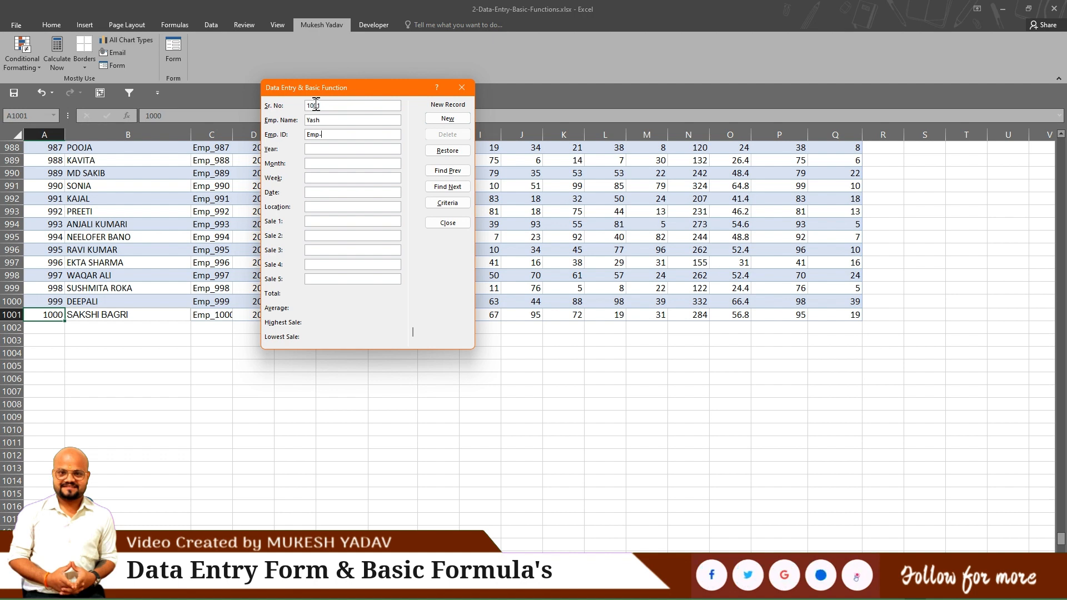
pyautogui.write('1001')
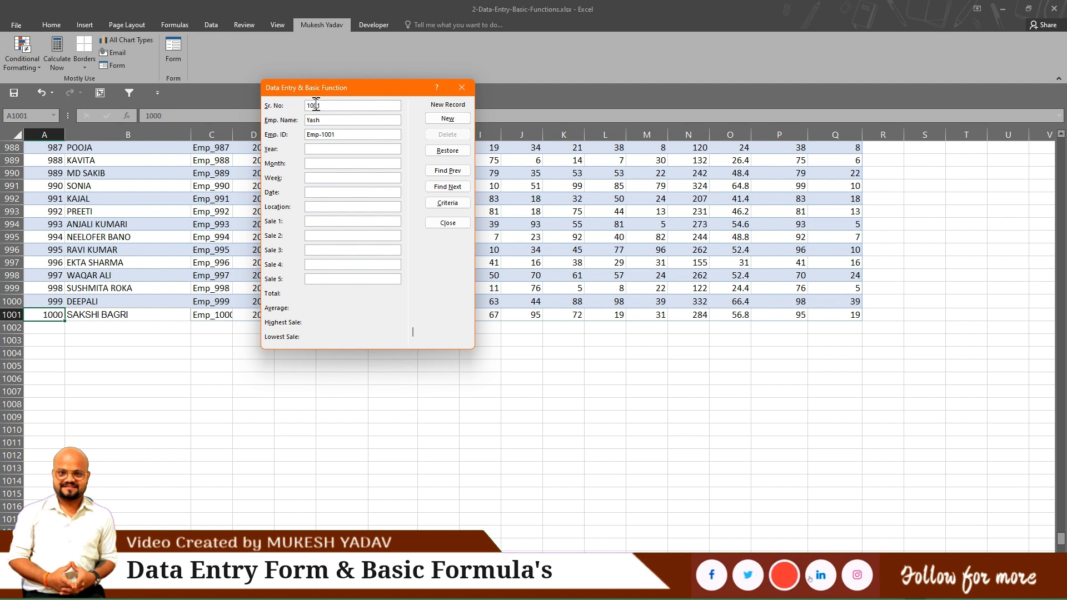
pyautogui.press('Tab')
pyautogui.write('J')
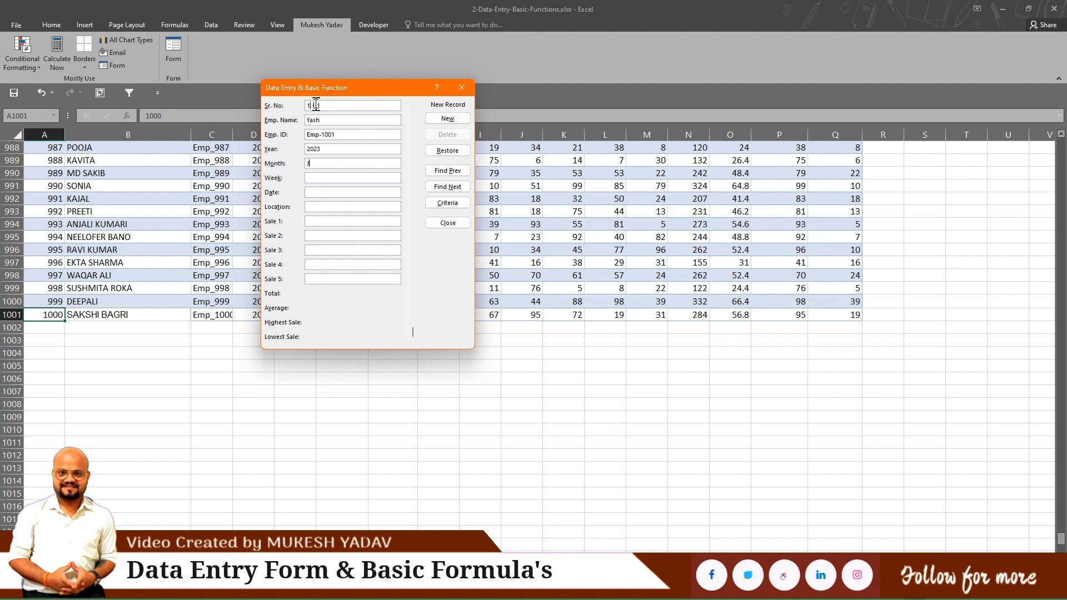
# Enter week Sun, date 23-07-2023, location South and sales 87, 98, 54, 98, 54, and add the record to the table.
pyautogui.write('Sun')
pyautogui.press('Tab')
pyautogui.press('Tab')
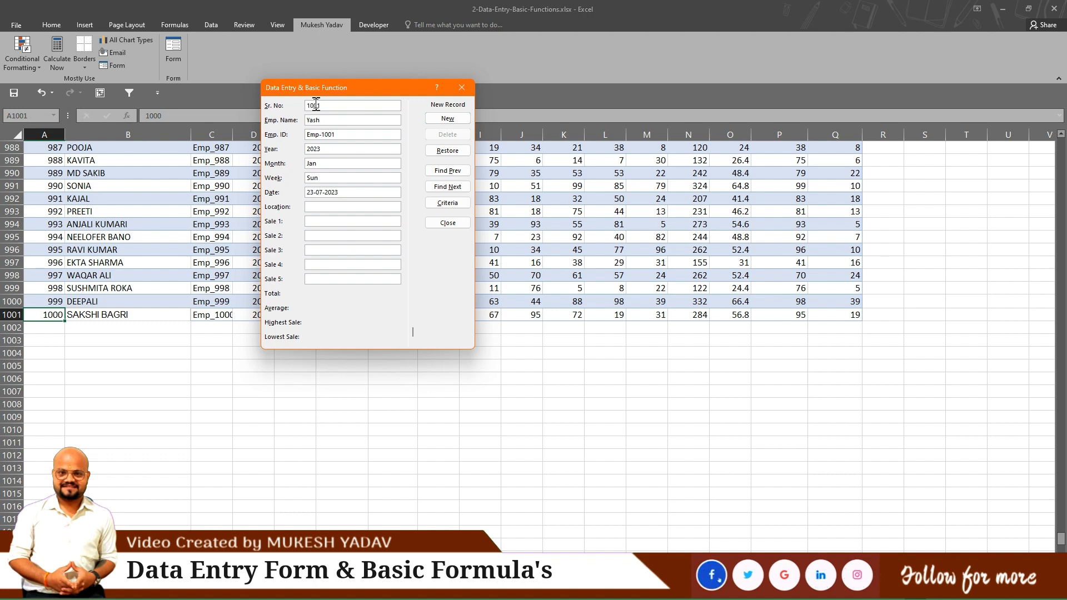
pyautogui.write('South')
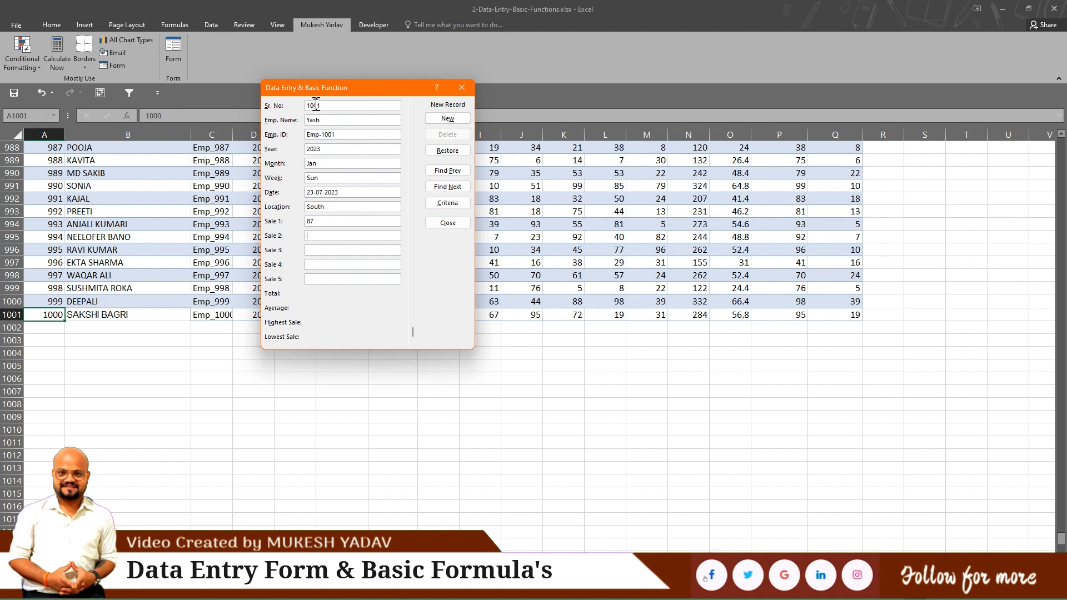
pyautogui.press('Tab')
pyautogui.write('54')
pyautogui.click(453, 119)
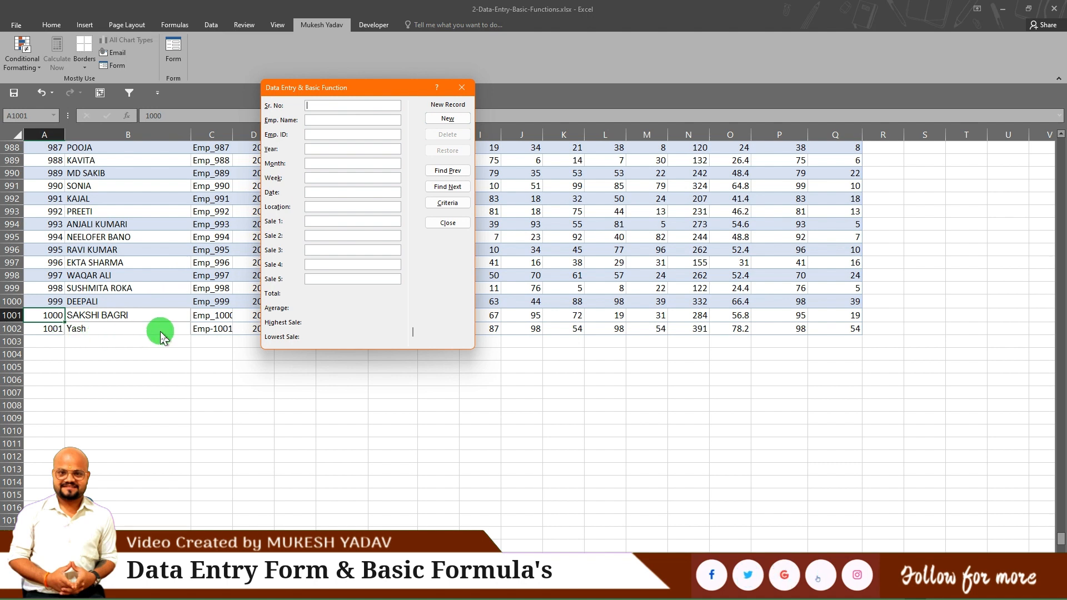
# Move the data entry Form aside, close it, and check the new record in row 1002.
pyautogui.moveTo(382, 93); pyautogui.dragTo(397, 51)
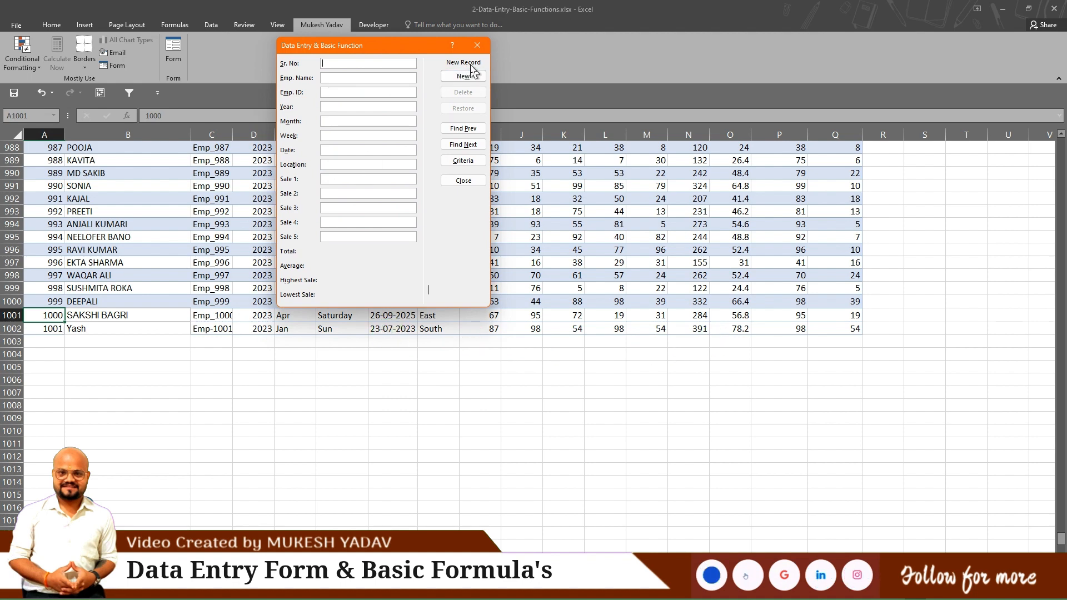
pyautogui.click(477, 46)
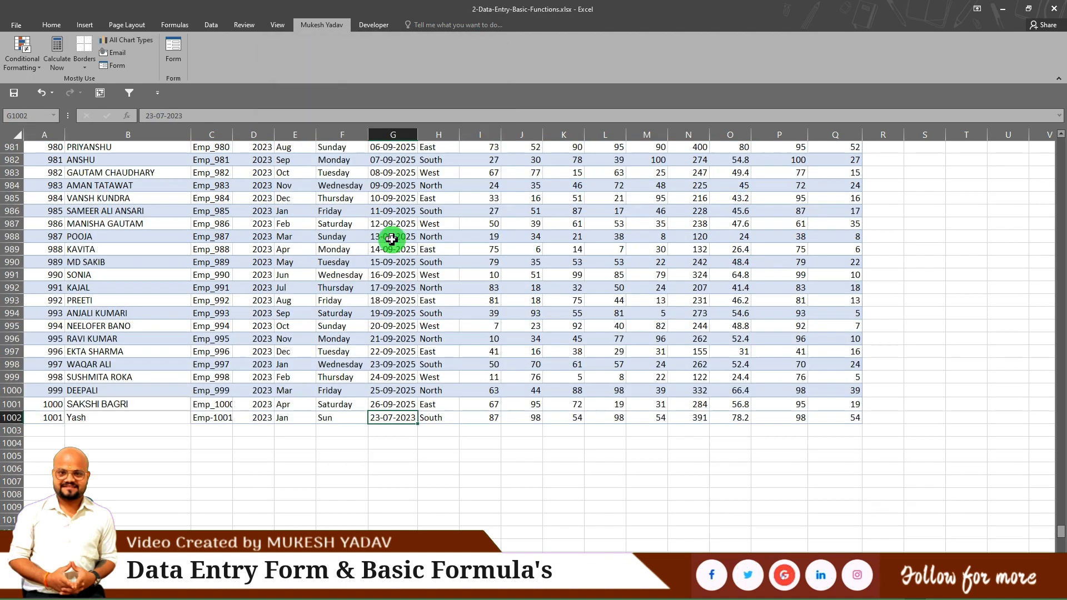
pyautogui.scroll(1, 392, 238)
pyautogui.scroll(-1, 393, 239)
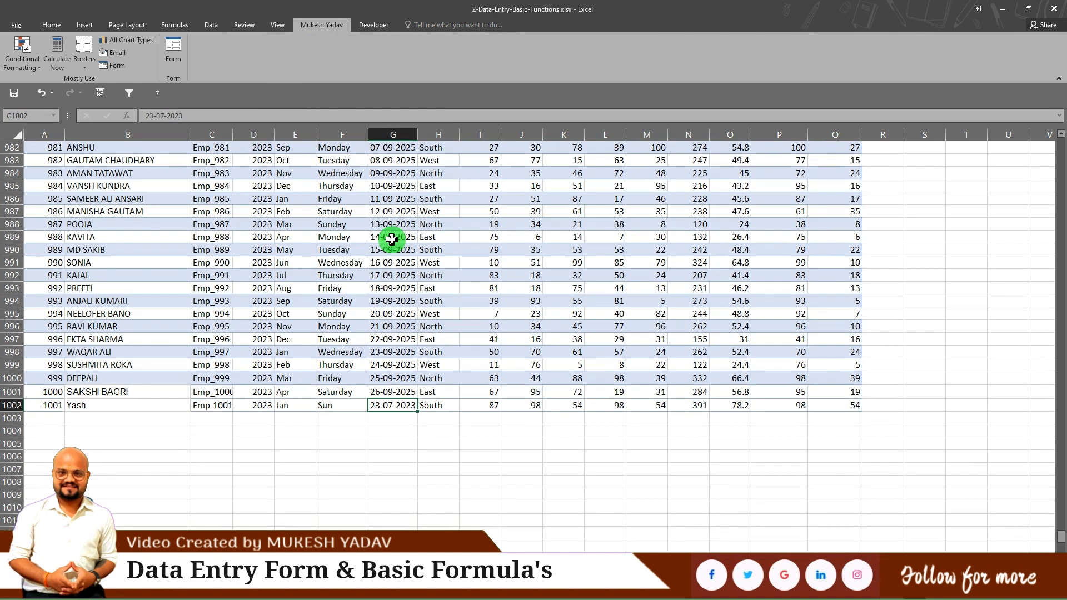
# Return to the start of the table, select Location cell H4, and bring up the general formatting and editing commands.
pyautogui.hotkey('ctrl', 'Home')
pyautogui.click(334, 195)
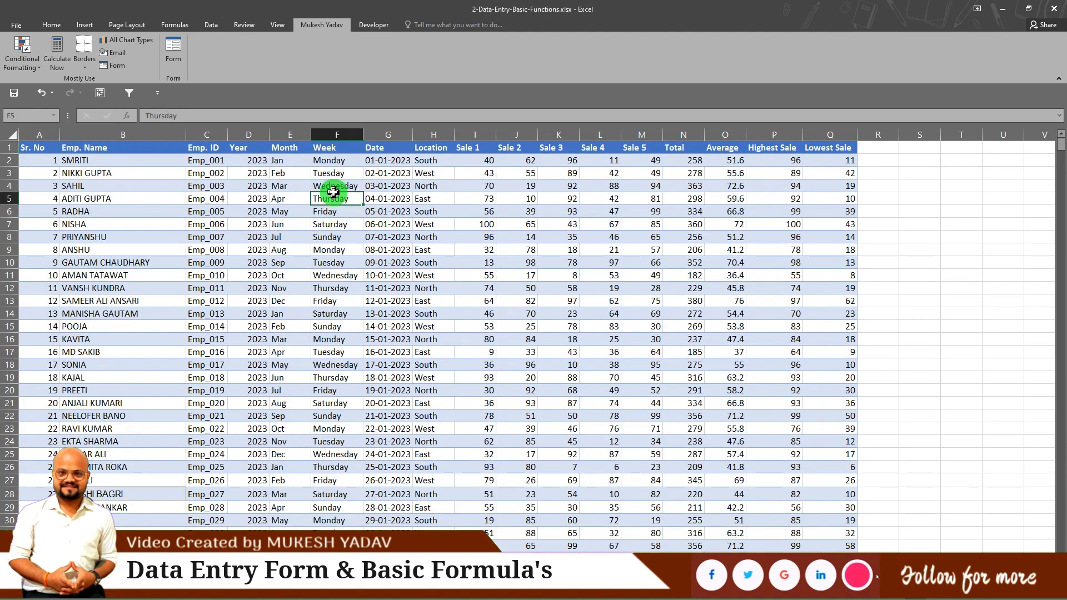
pyautogui.click(426, 190)
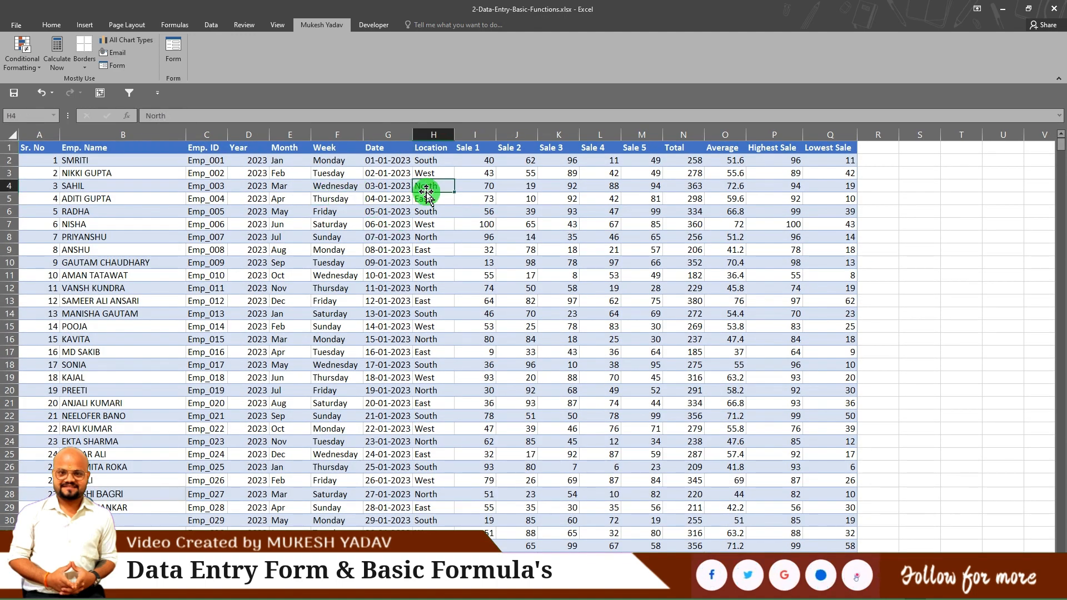
pyautogui.click(47, 24)
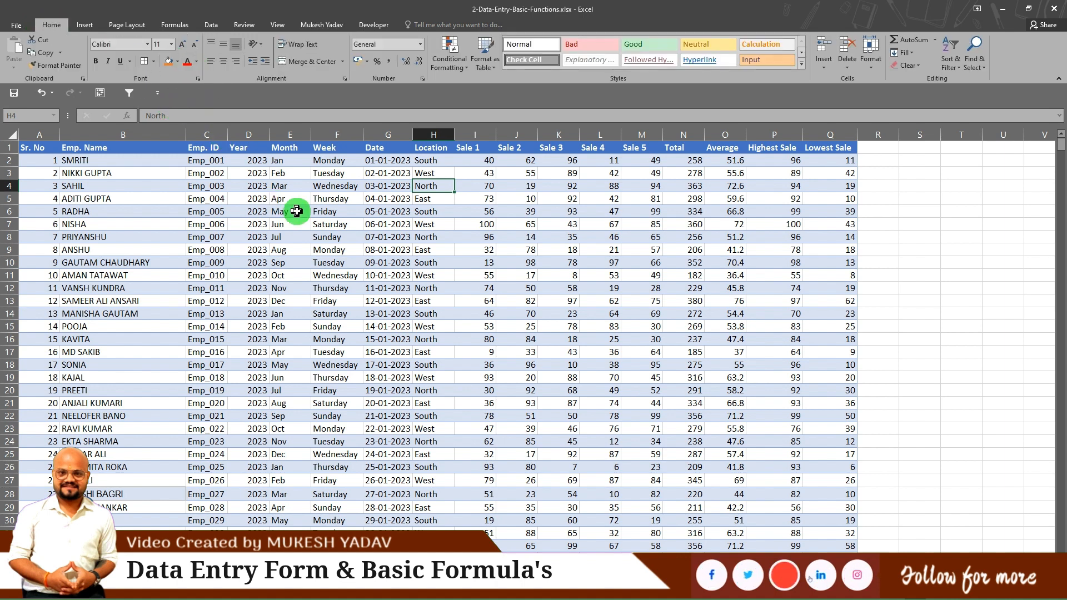